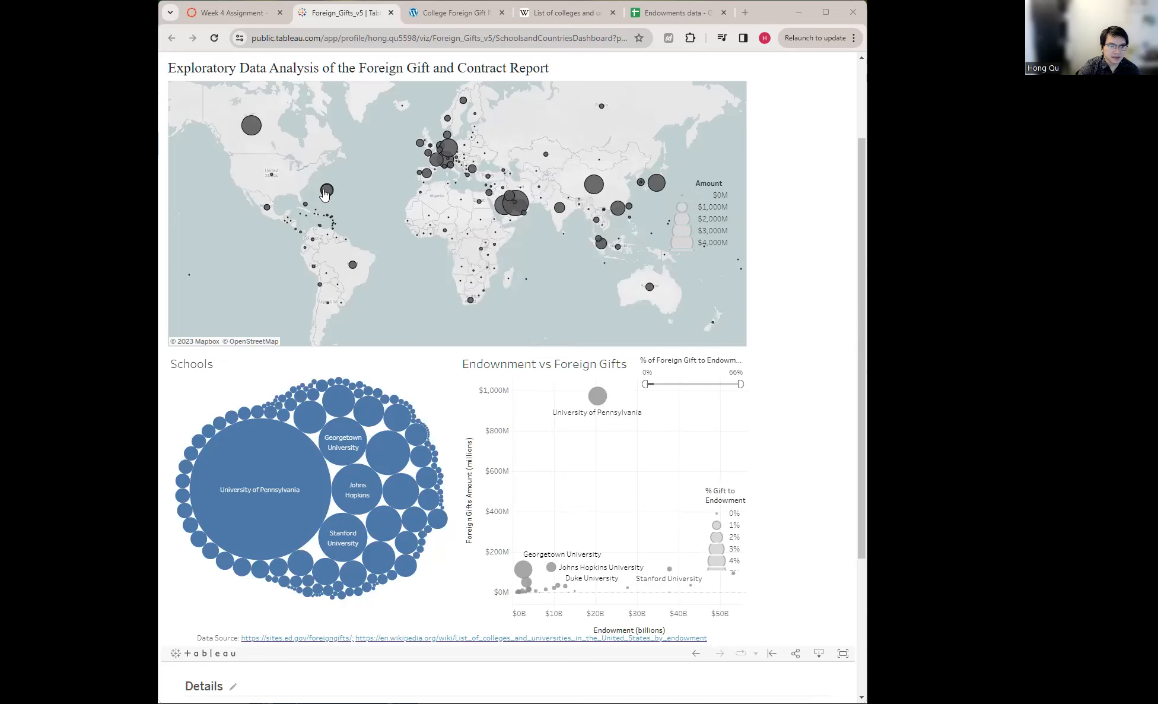
- Show tooltips on the map, Schools bubbles and scatter points, then switch to Tableau Desktop
{"action": "mouse_move", "coordinate": [324, 194]}
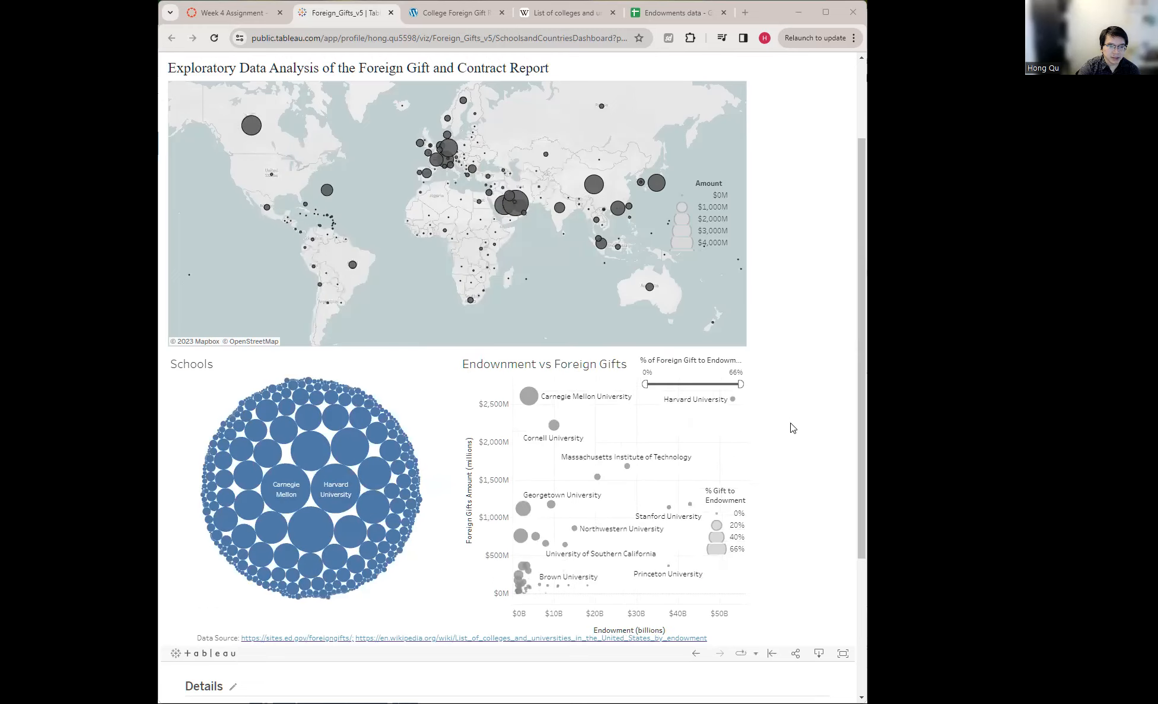
{"action": "mouse_move", "coordinate": [289, 499]}
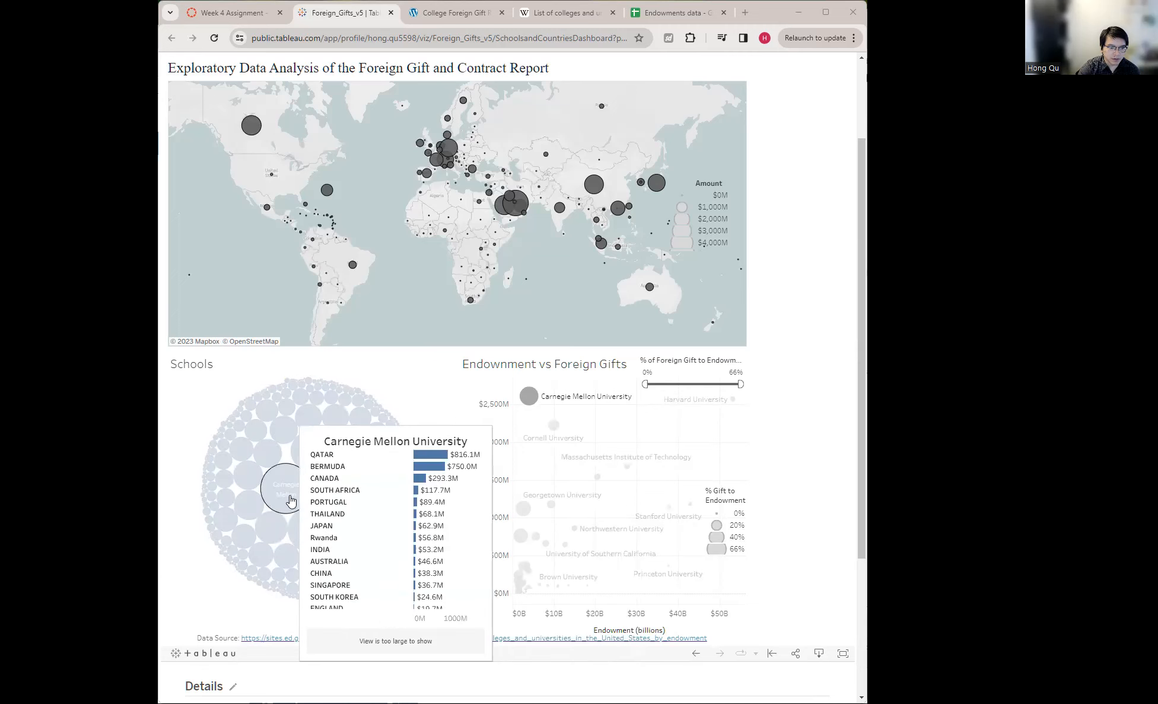
{"action": "mouse_move", "coordinate": [292, 531]}
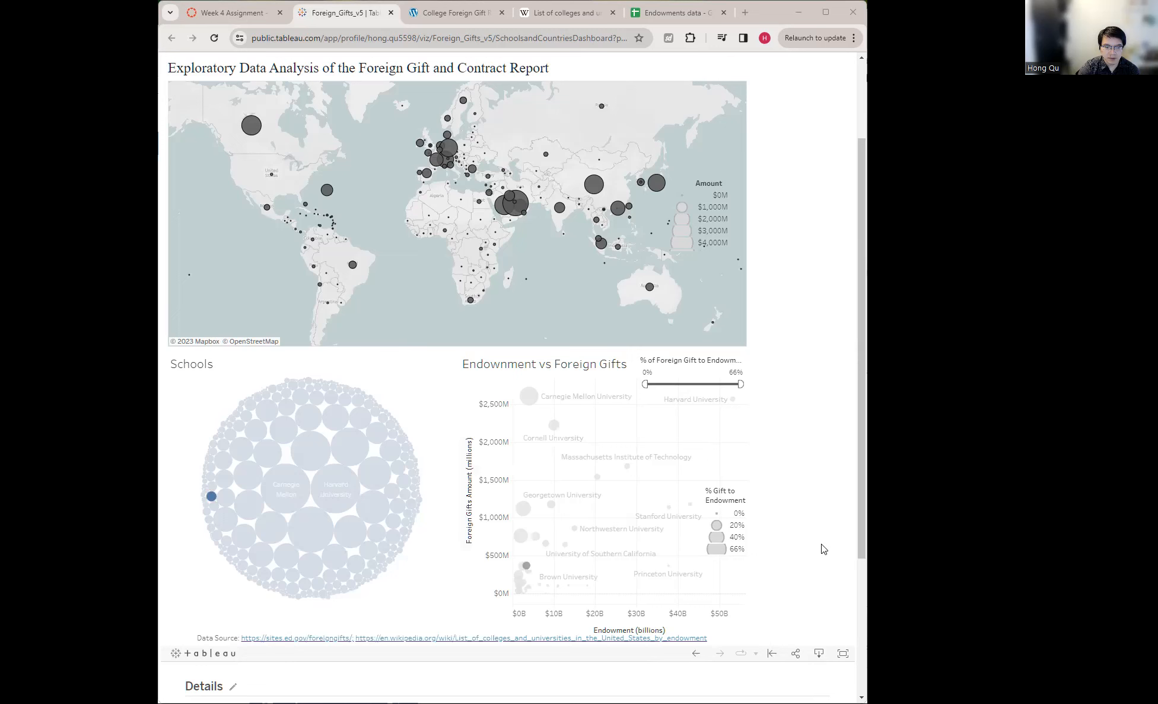
{"action": "mouse_move", "coordinate": [520, 511]}
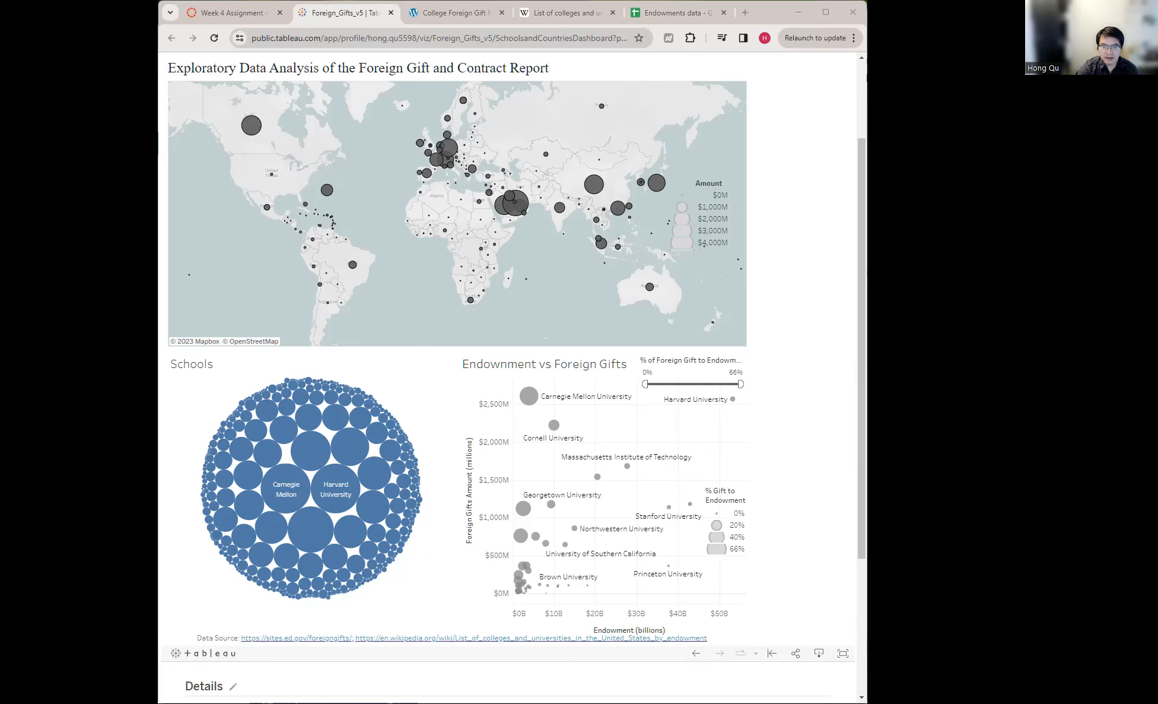
{"action": "key", "text": "alt+Tab"}
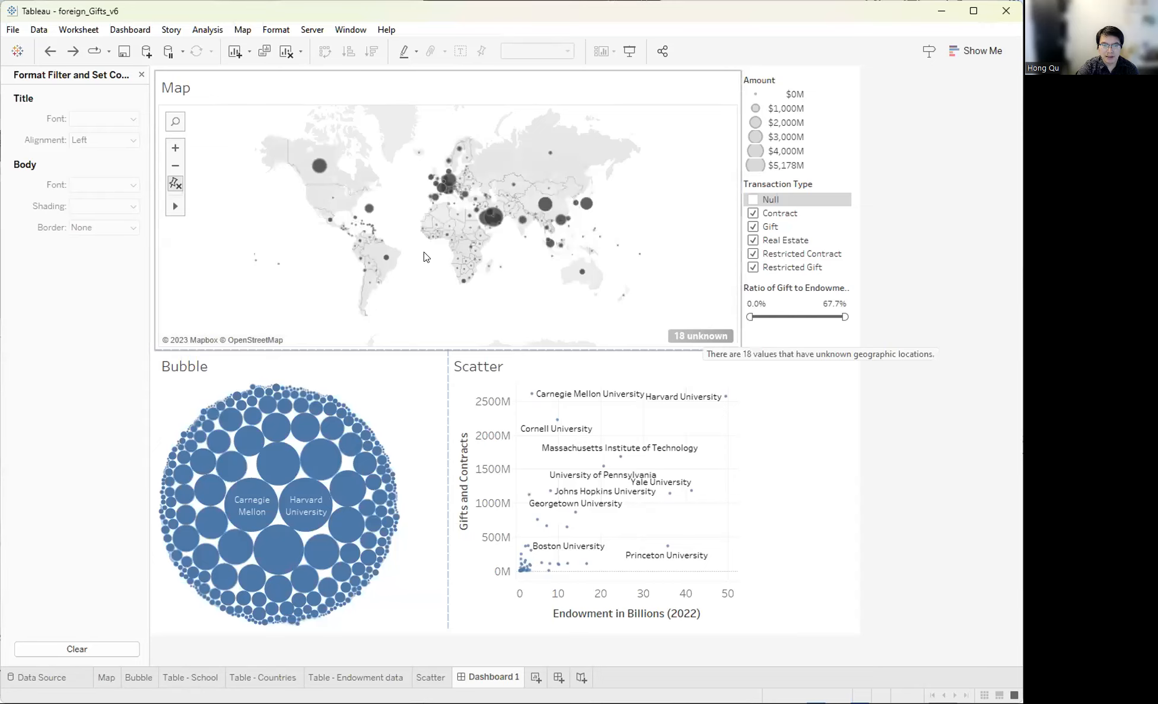
- Zoom into the world map, drag it down-left, and open the Map menu
{"action": "scroll", "coordinate": [422, 254], "scroll_direction": "up", "scroll_amount": 1}
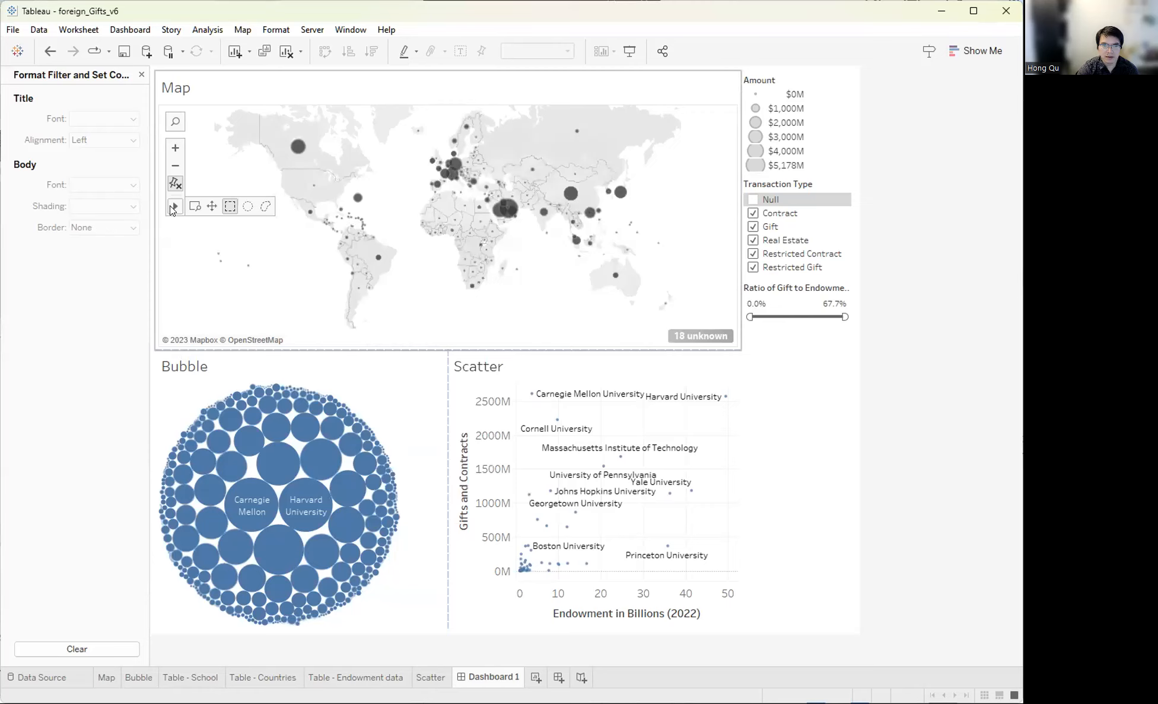
{"action": "mouse_move", "coordinate": [177, 206]}
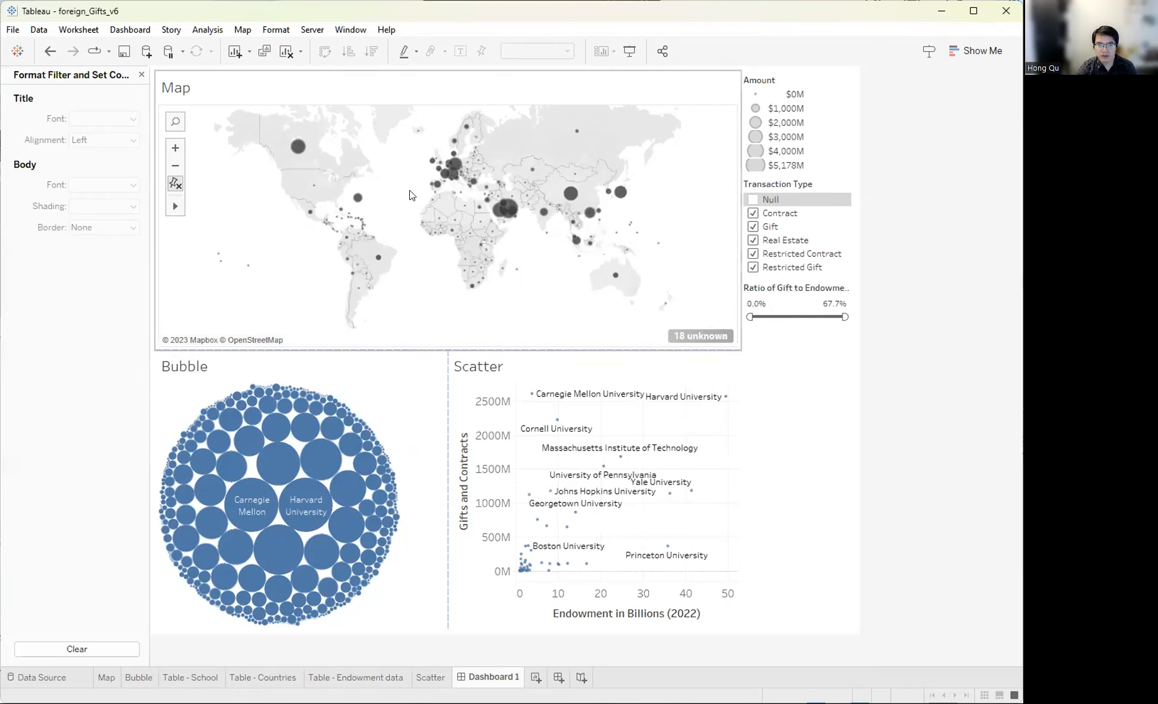
{"action": "left_click_drag", "start_coordinate": [401, 175], "coordinate": [391, 200]}
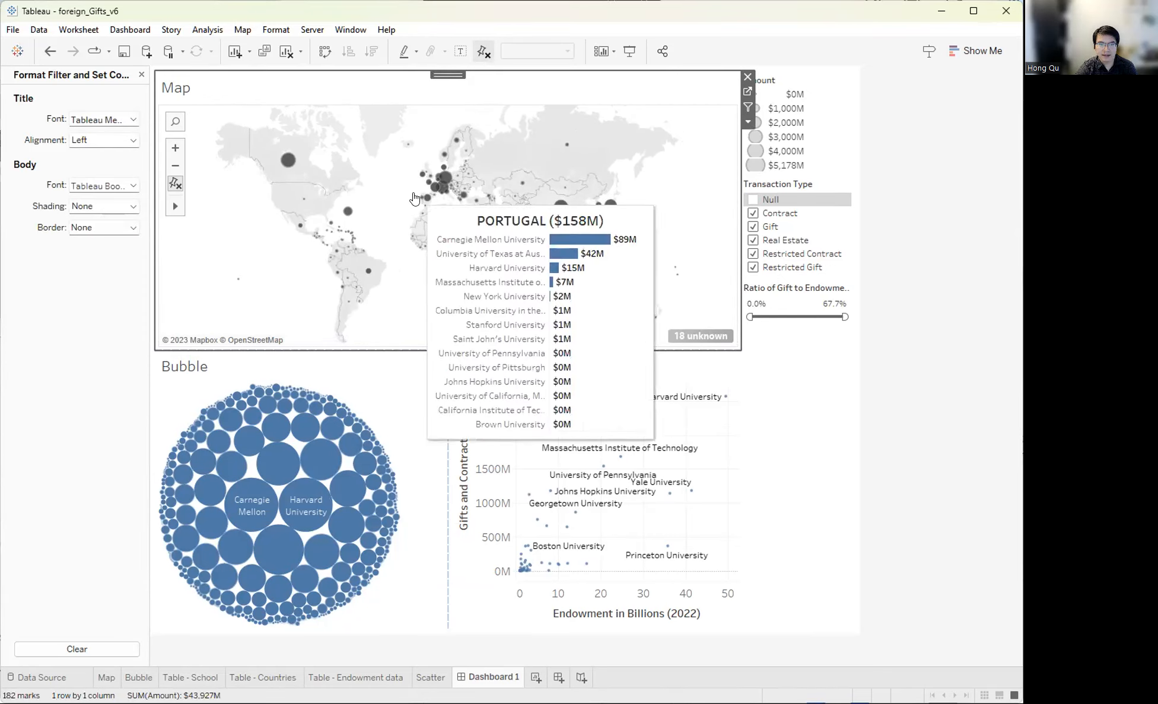
{"action": "left_click", "coordinate": [241, 30]}
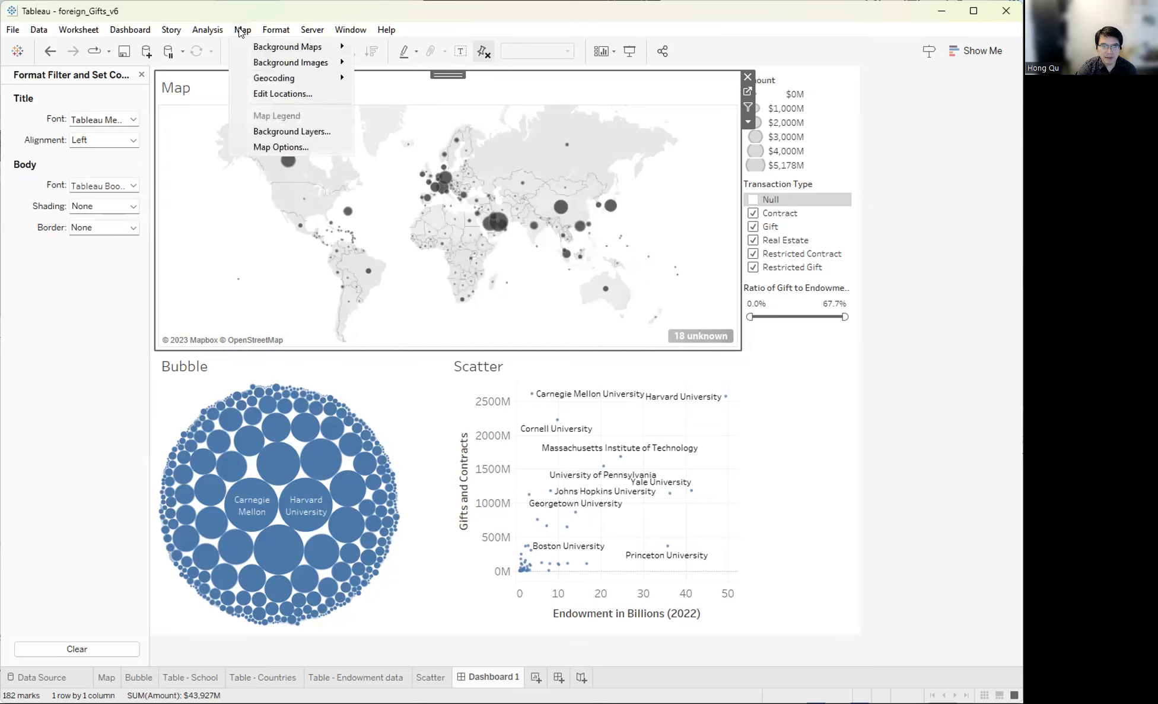
- Set the map's background layer style to Normal after trying Outdoors
{"action": "left_click", "coordinate": [265, 137]}
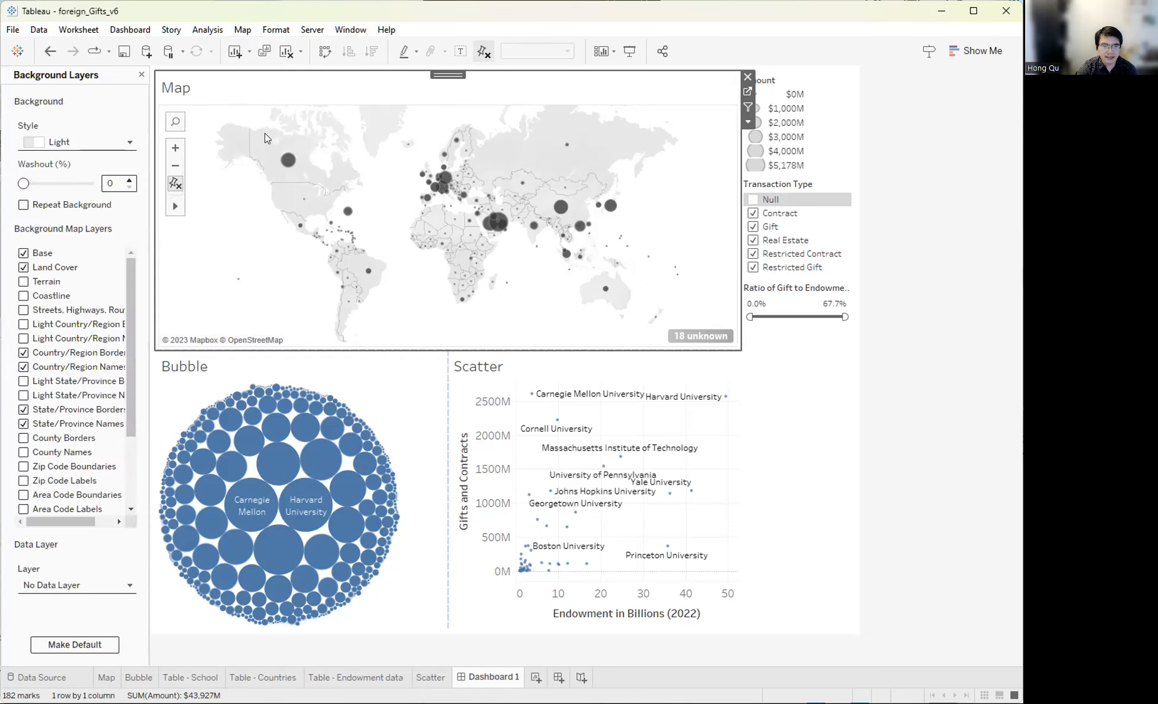
{"action": "left_click", "coordinate": [72, 140]}
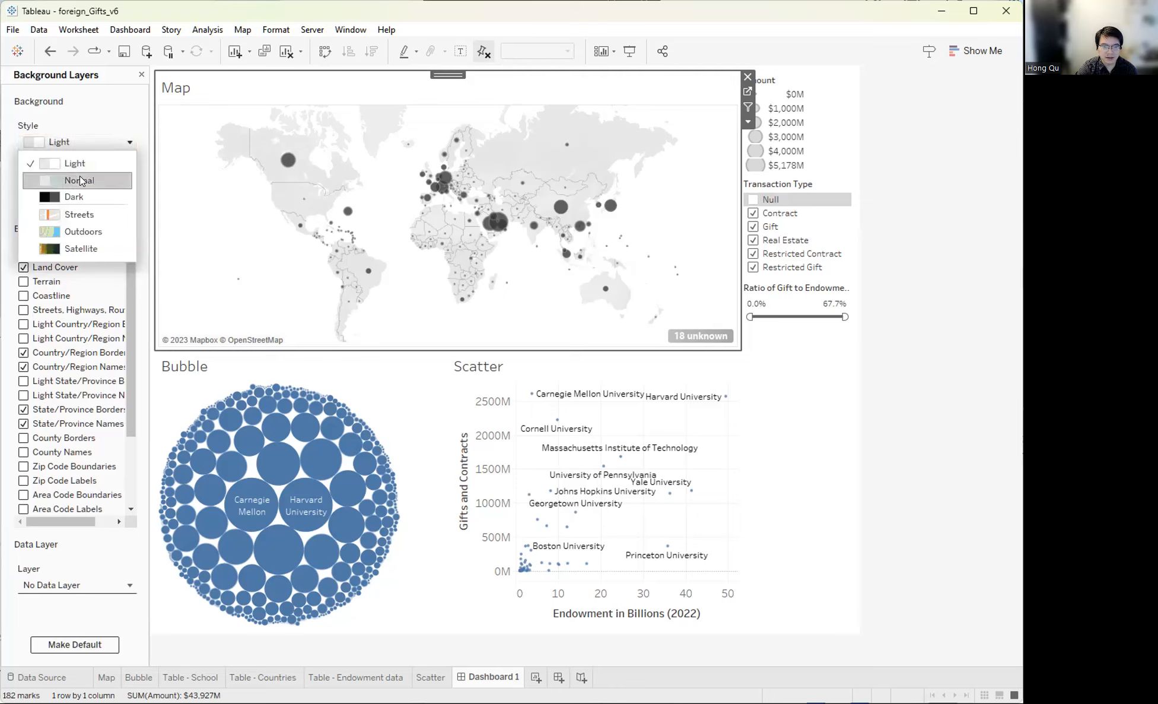
{"action": "left_click", "coordinate": [79, 179]}
{"action": "left_click", "coordinate": [75, 141]}
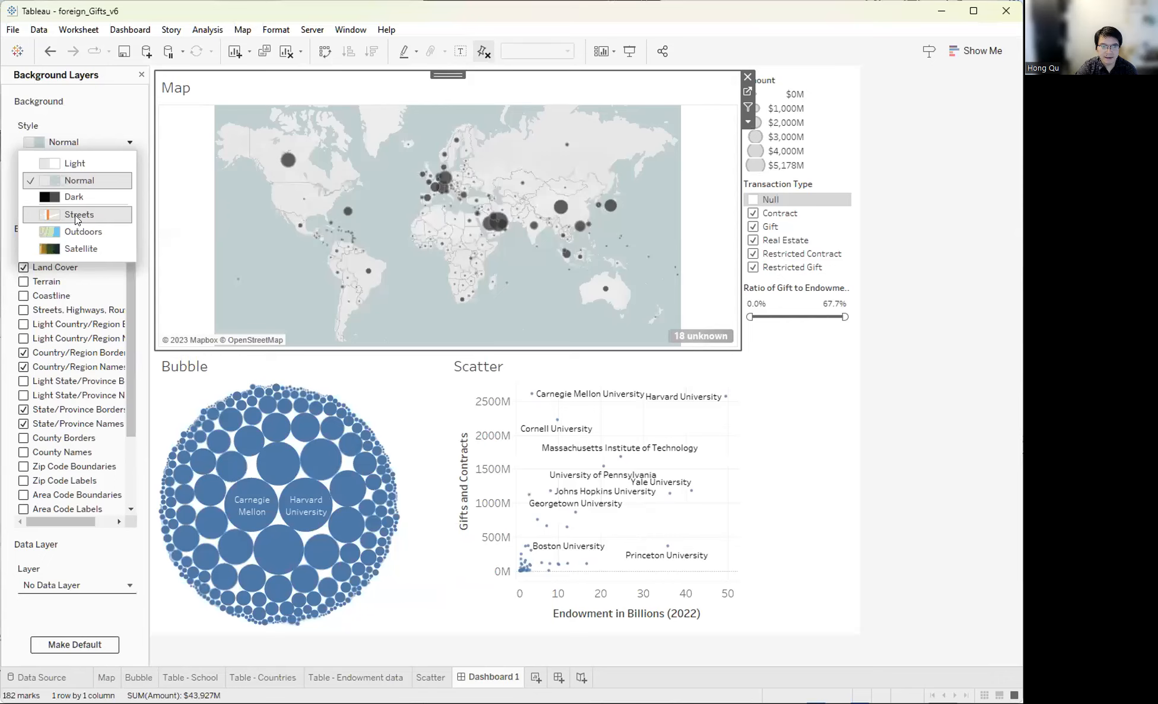
{"action": "left_click", "coordinate": [80, 231]}
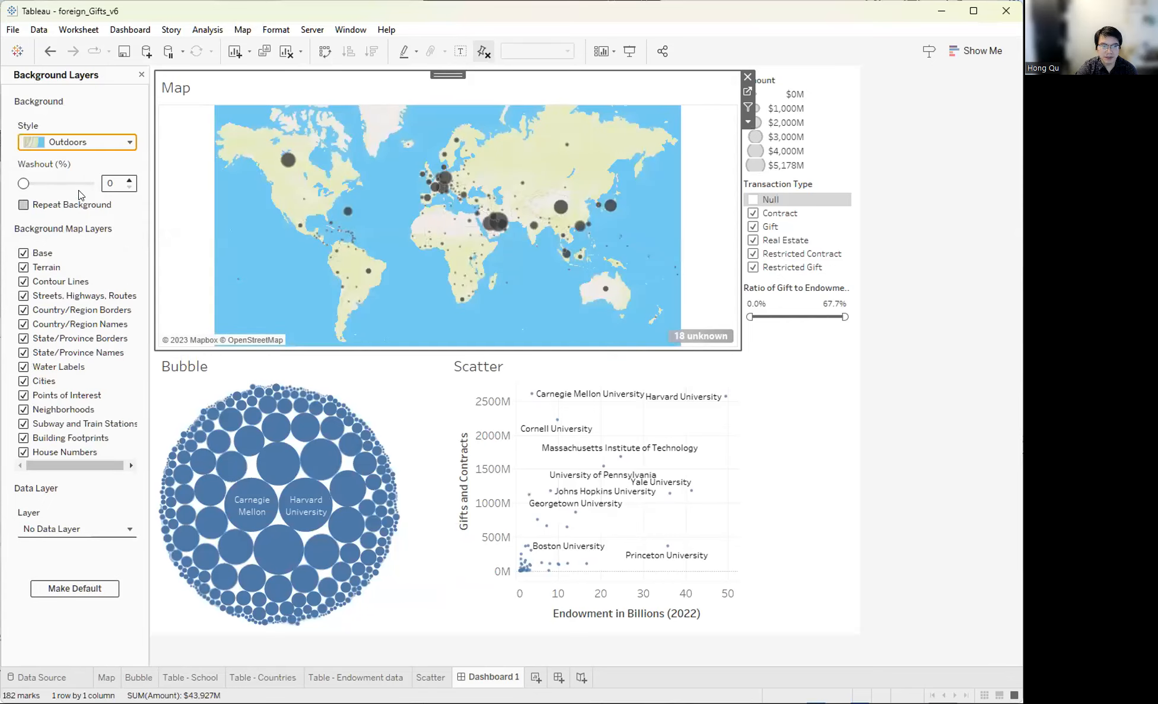
{"action": "left_click", "coordinate": [75, 141]}
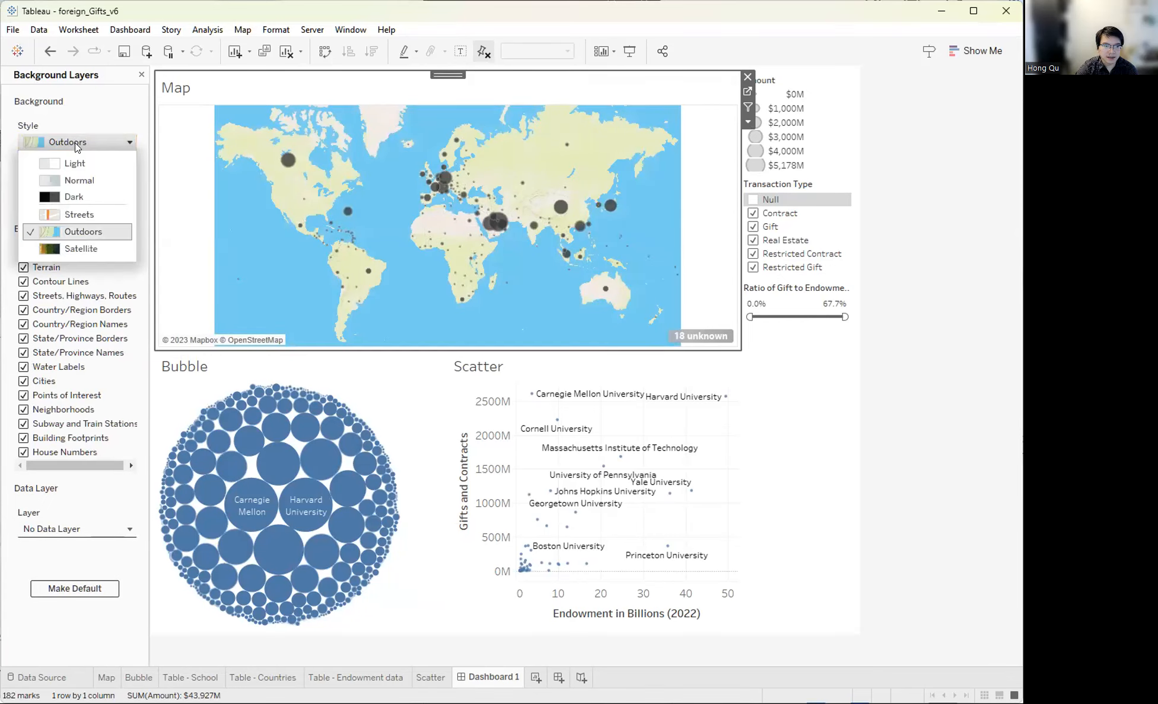
{"action": "left_click", "coordinate": [79, 180]}
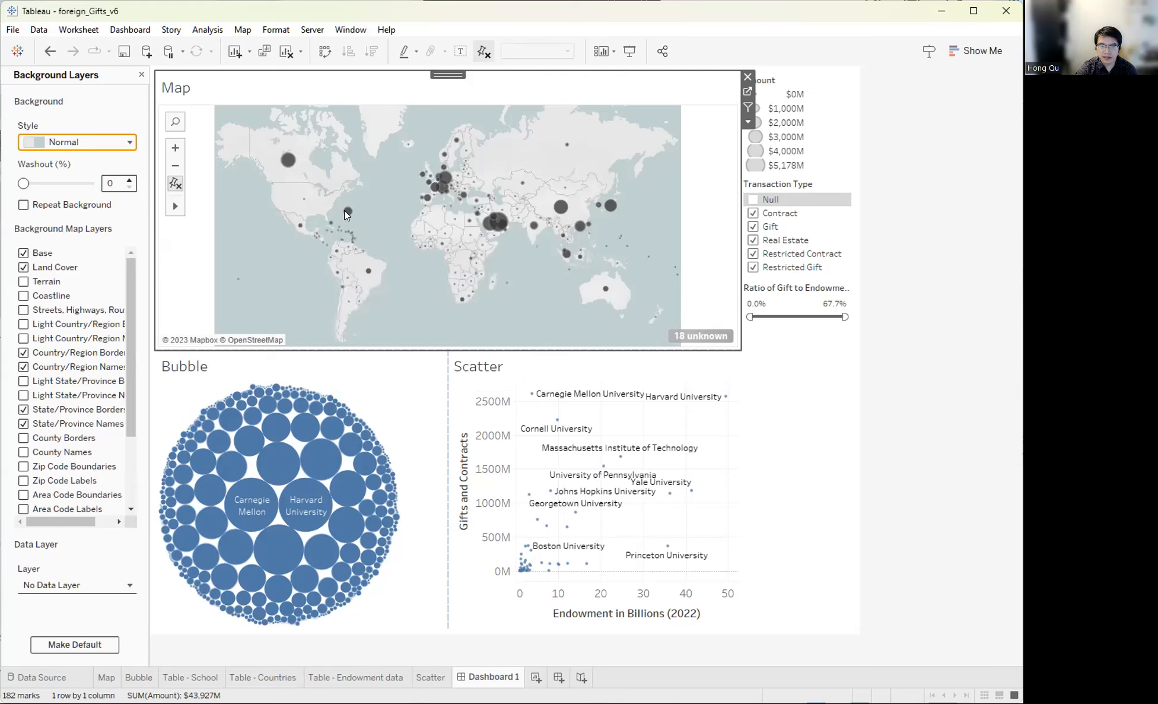
{"action": "left_click", "coordinate": [915, 437]}
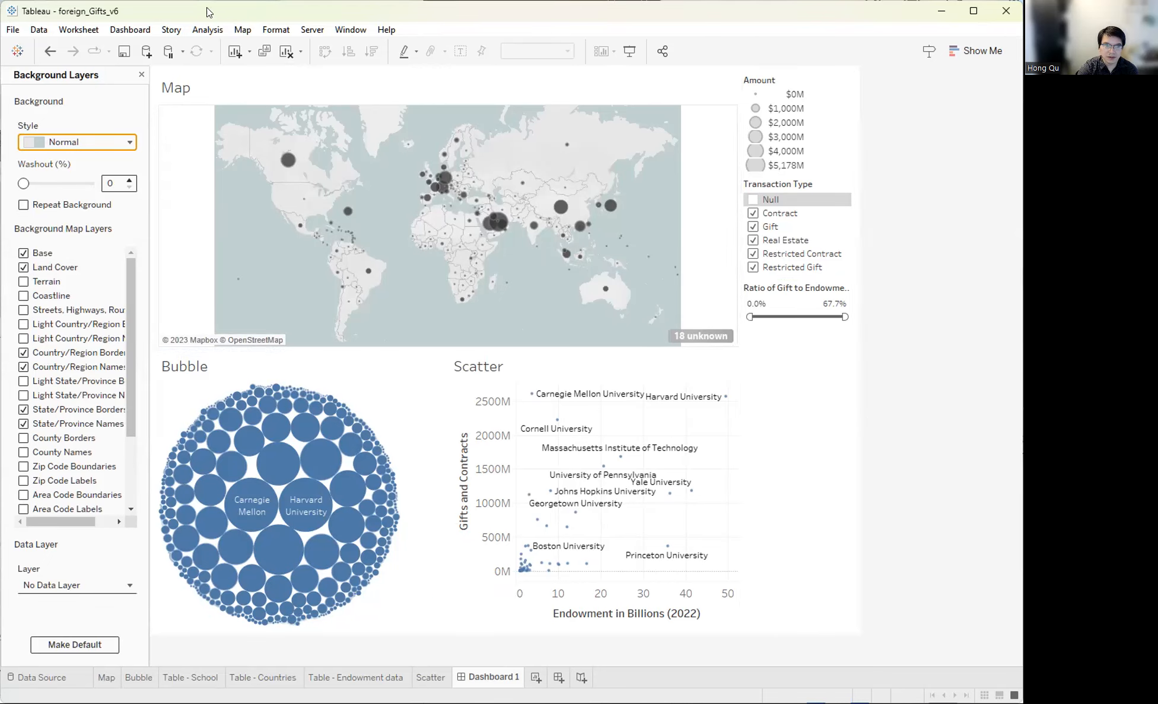
{"action": "left_click", "coordinate": [129, 30]}
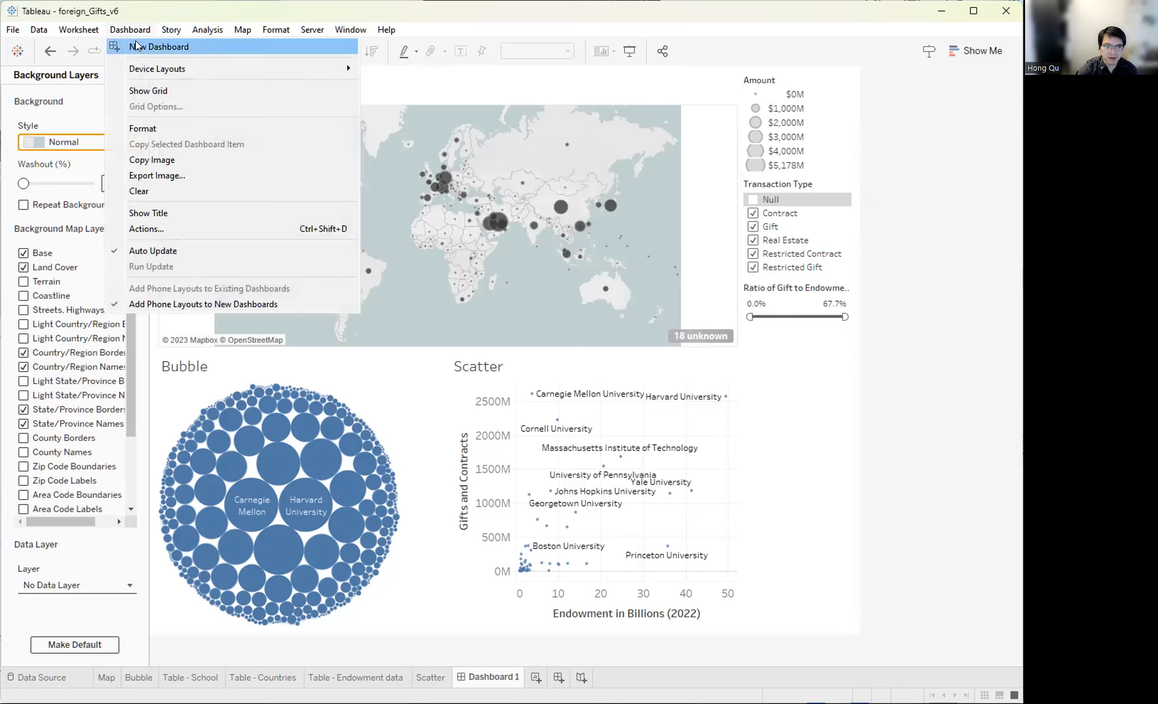
- Add a hover filter action with only Map as source, targeting Bubble and Scatter
{"action": "left_click", "coordinate": [149, 230]}
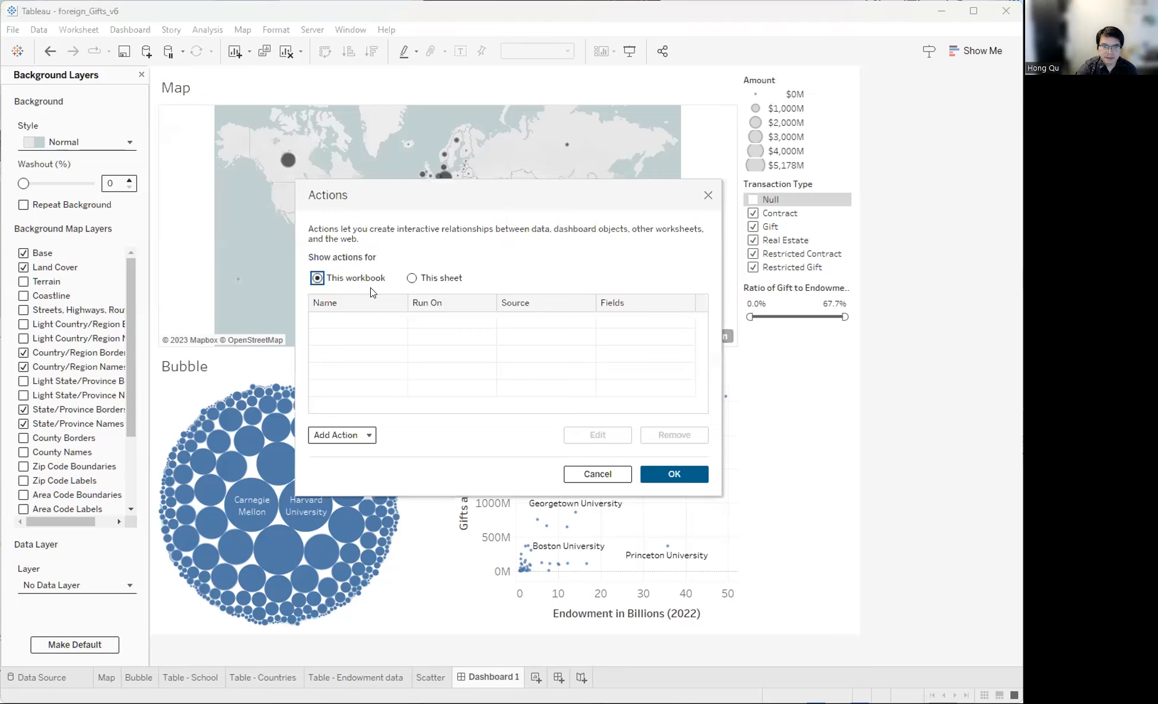
{"action": "left_click", "coordinate": [342, 435]}
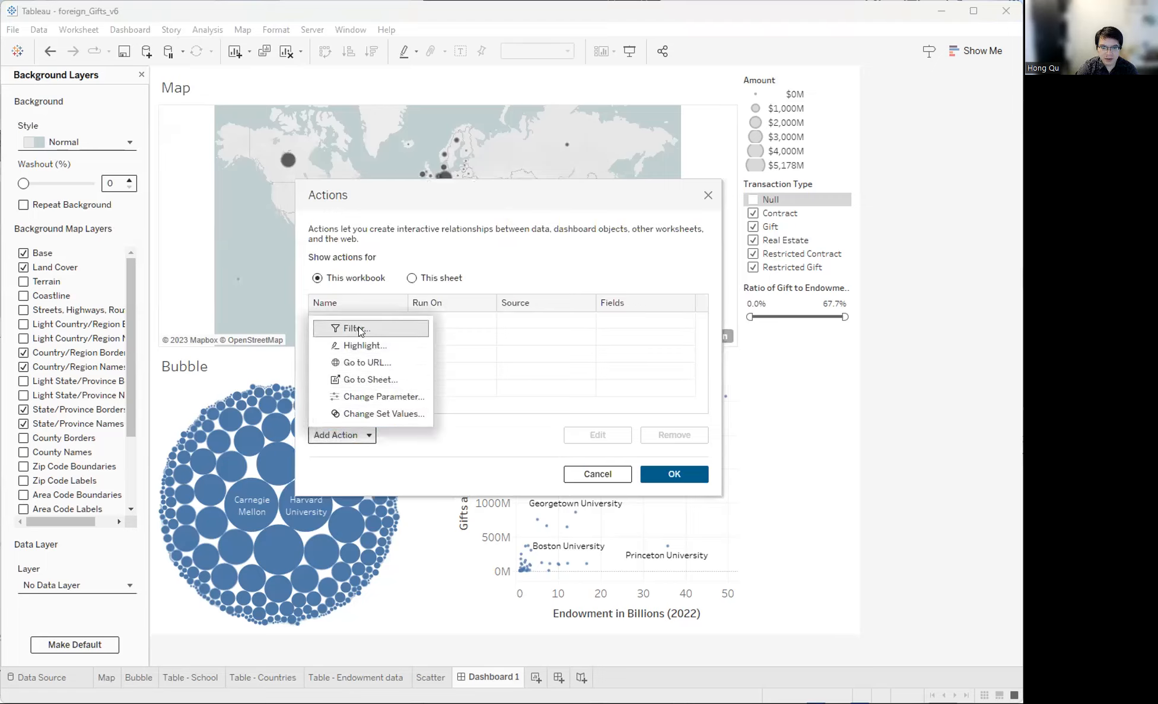
{"action": "left_click", "coordinate": [380, 328]}
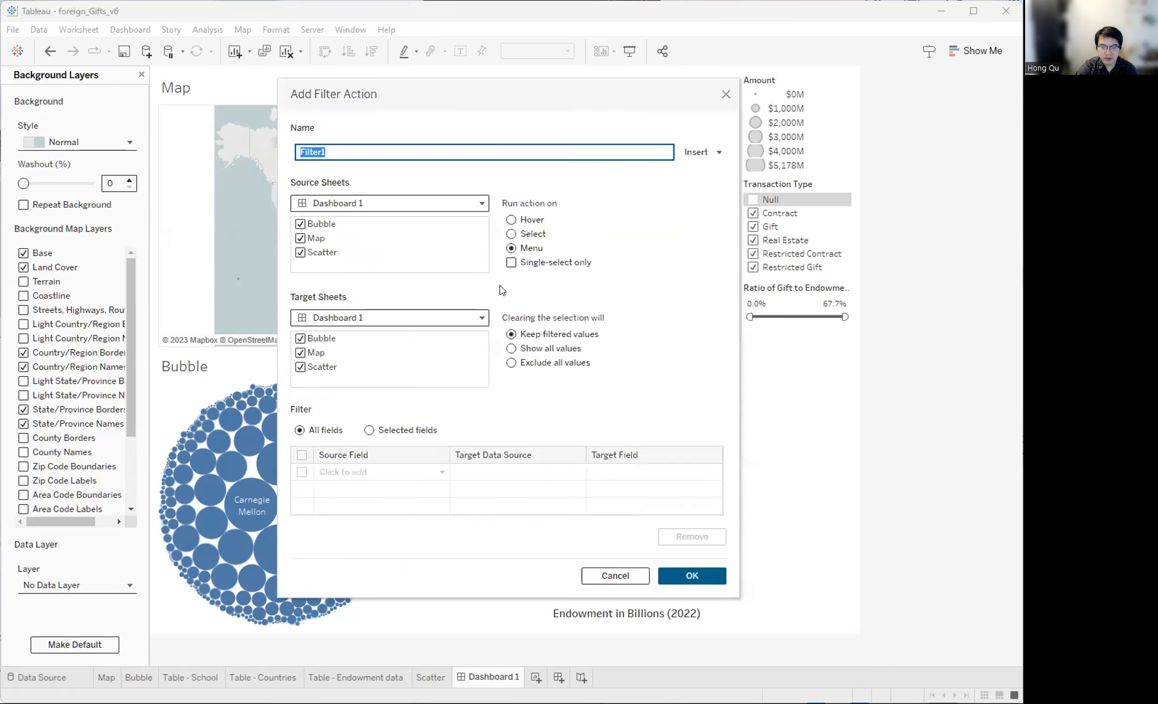
{"action": "left_click", "coordinate": [511, 219]}
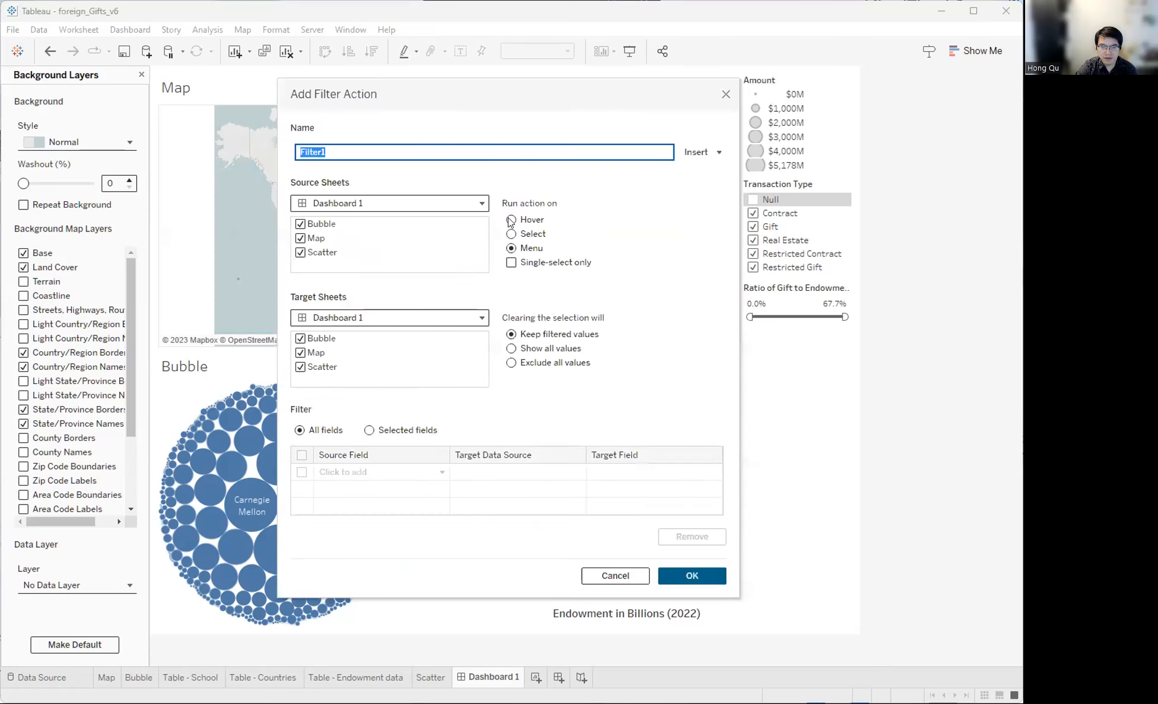
{"action": "left_click", "coordinate": [301, 224]}
{"action": "left_click", "coordinate": [300, 251]}
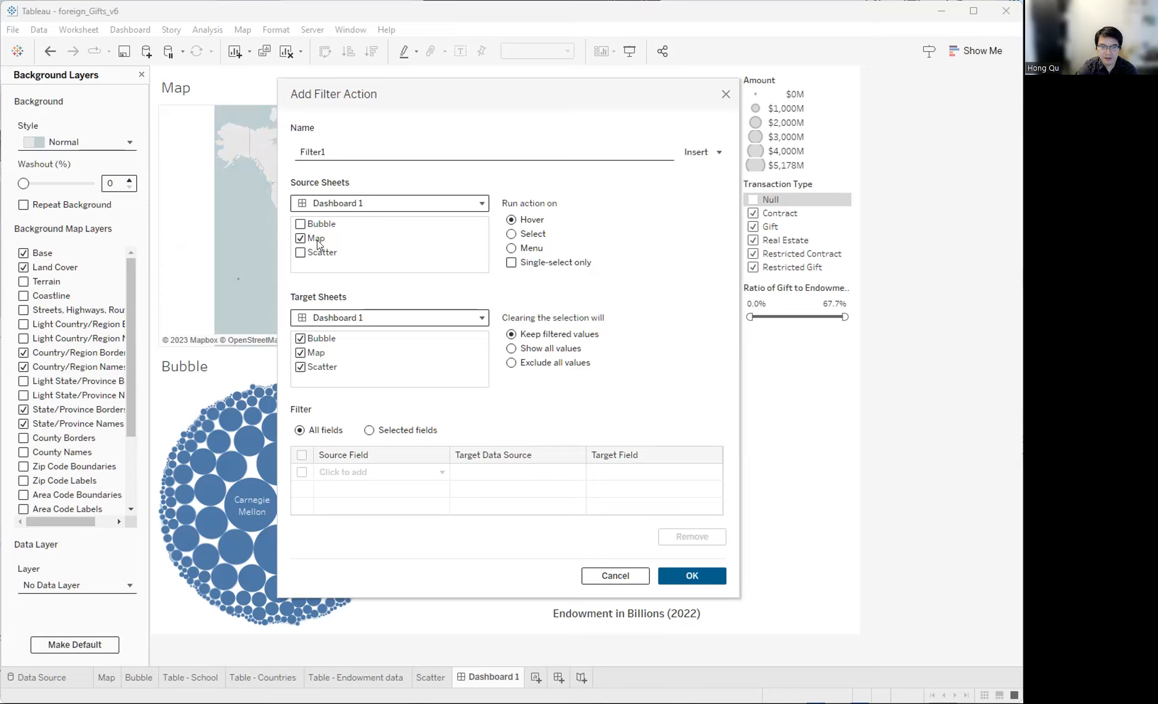
{"action": "left_click", "coordinate": [301, 352]}
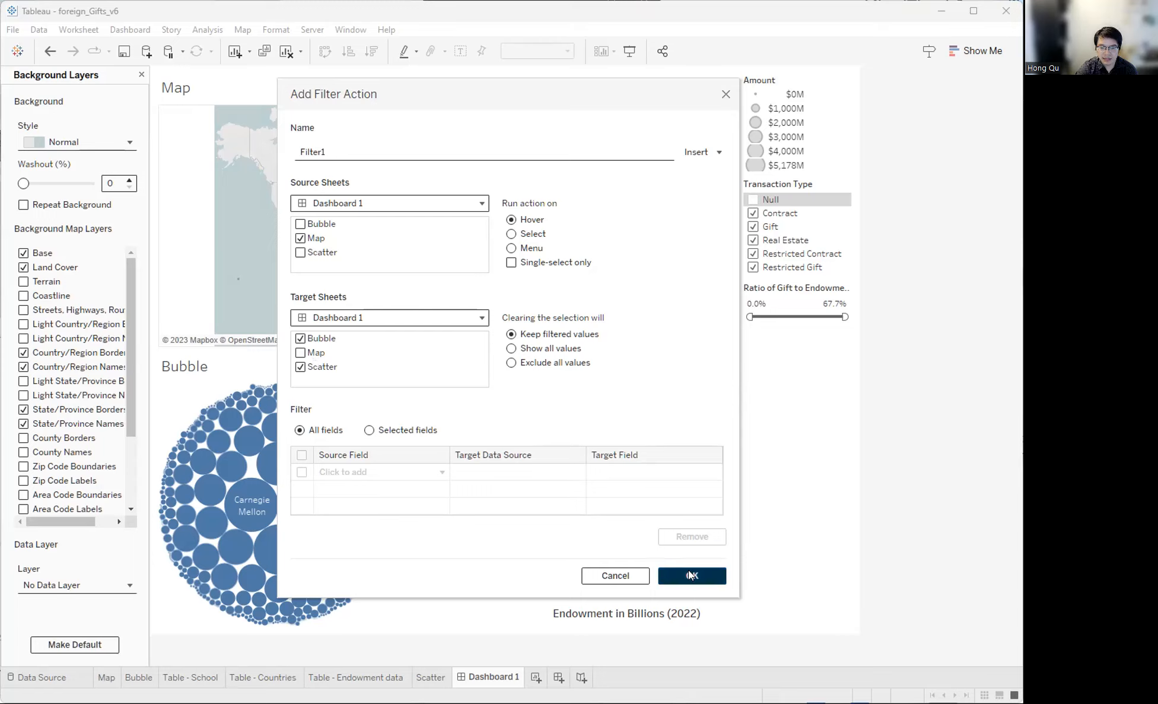
- Name the action 'Map Hover - filter Bubble and Scatter' and confirm it
{"action": "double_click", "coordinate": [324, 153]}
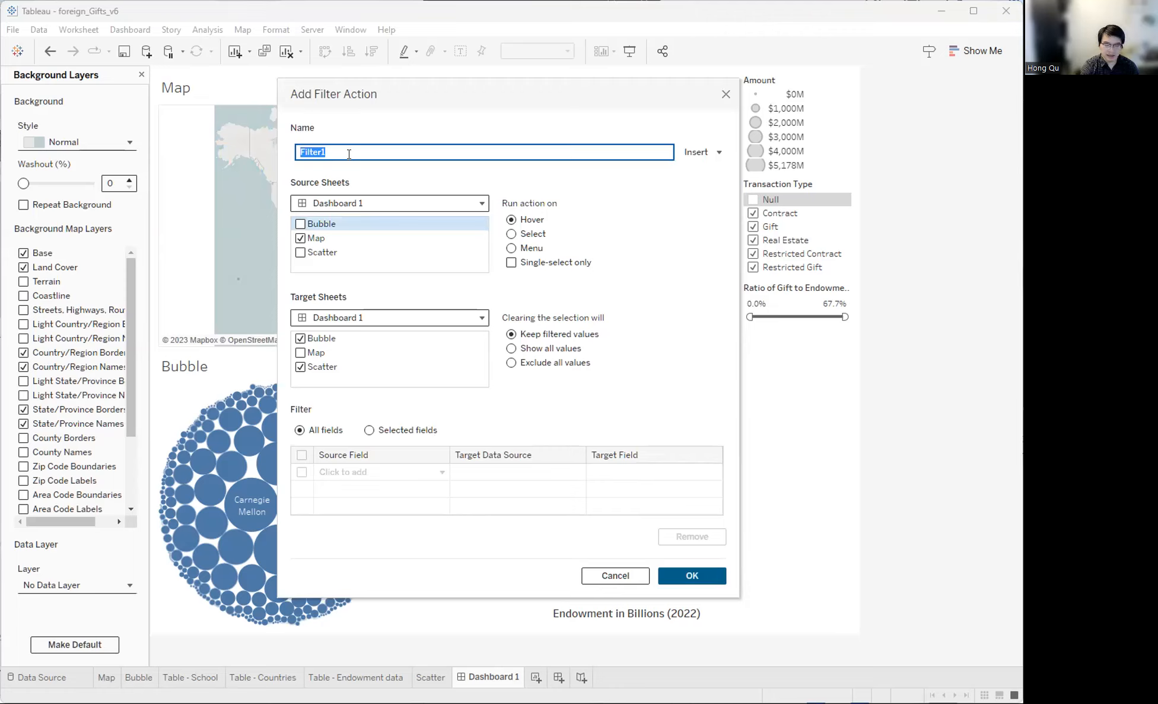
{"action": "type", "text": "Map "}
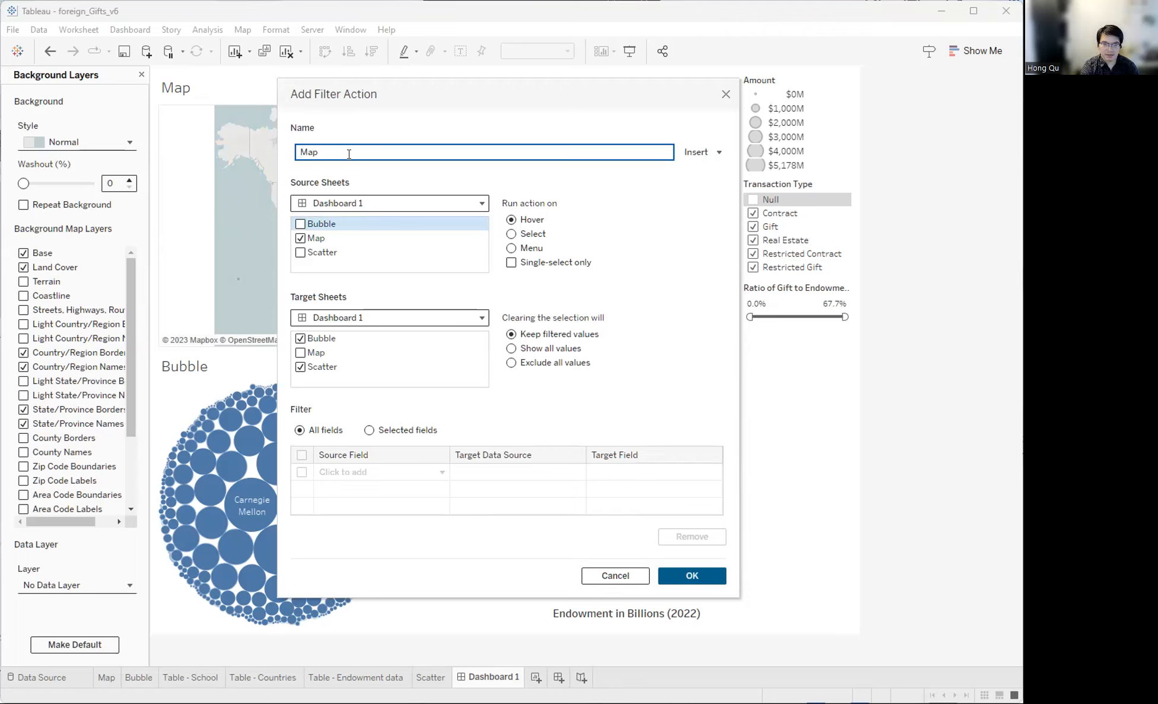
{"action": "type", "text": "mouse"}
{"action": "key", "text": "BackSpace"}
{"action": "key", "text": "BackSpace"}
{"action": "key", "text": "BackSpace"}
{"action": "type", "text": "Hover - filter Bubble and Scatter"}
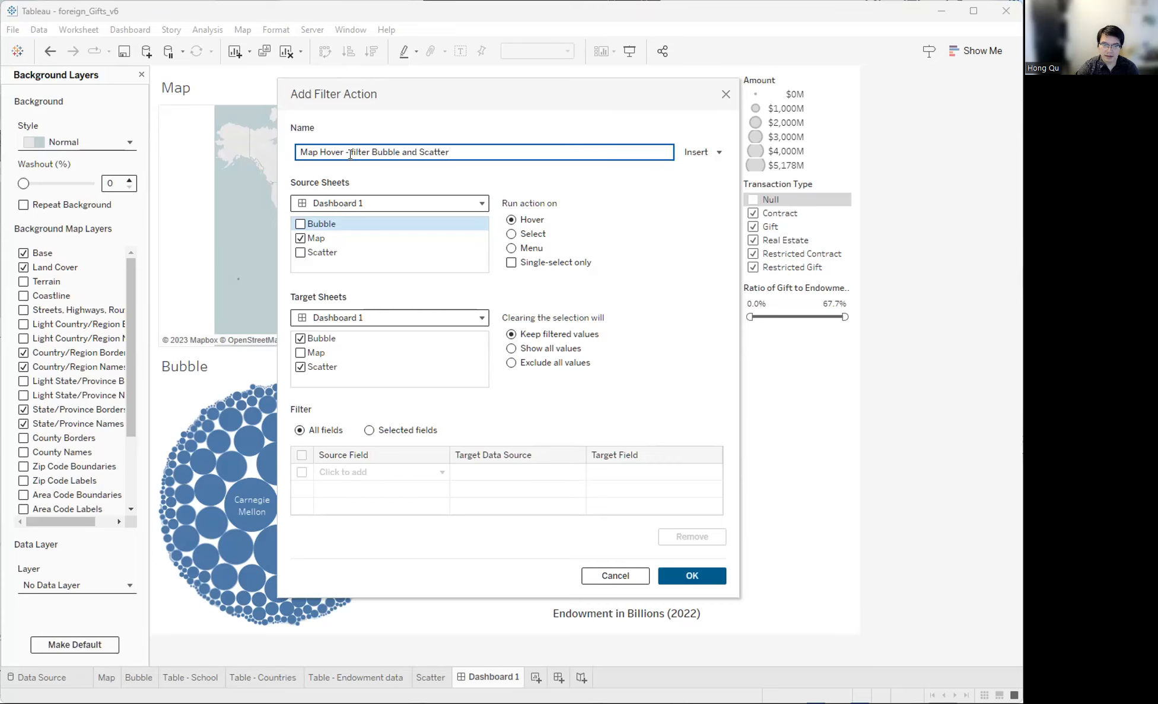
{"action": "left_click", "coordinate": [696, 574]}
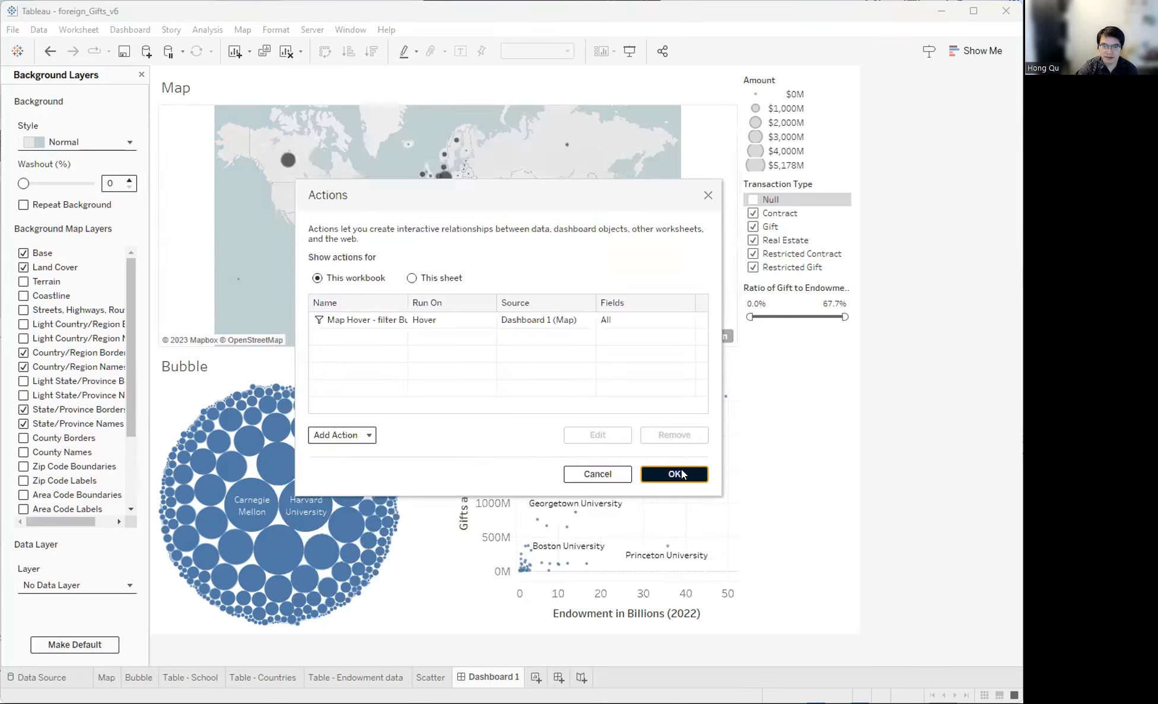
{"action": "left_click", "coordinate": [679, 474]}
- Hover over countries on the map and dismiss the database error messages
{"action": "mouse_move", "coordinate": [498, 223]}
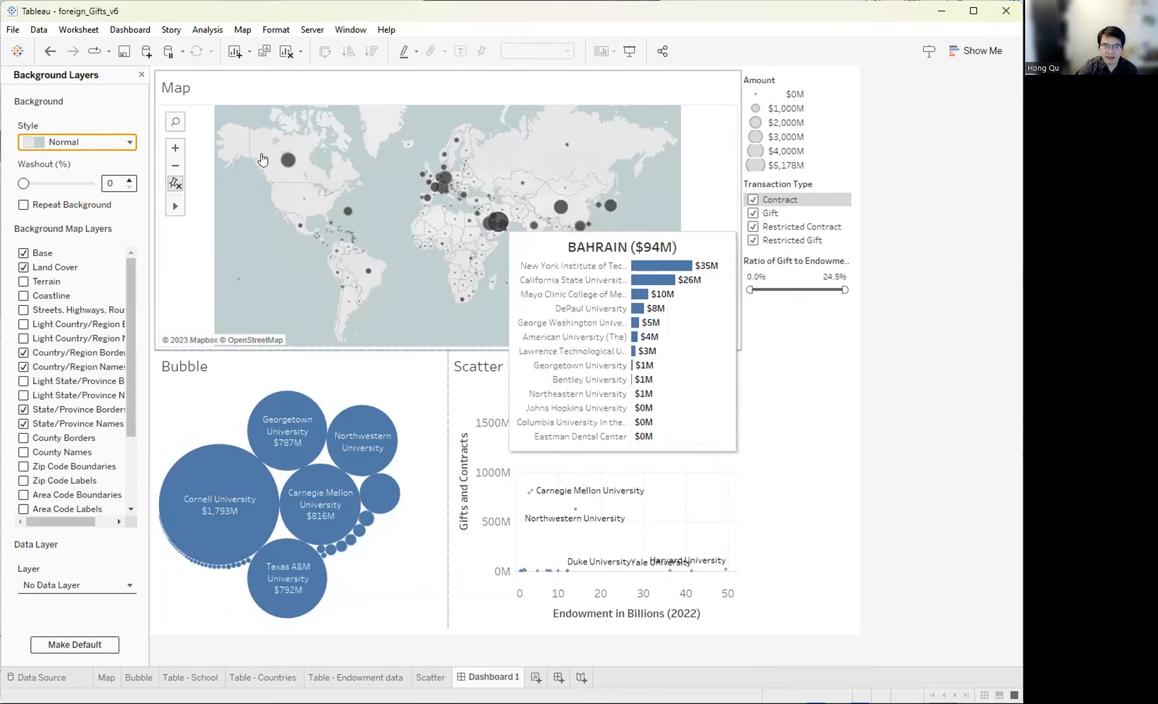
{"action": "mouse_move", "coordinate": [437, 176]}
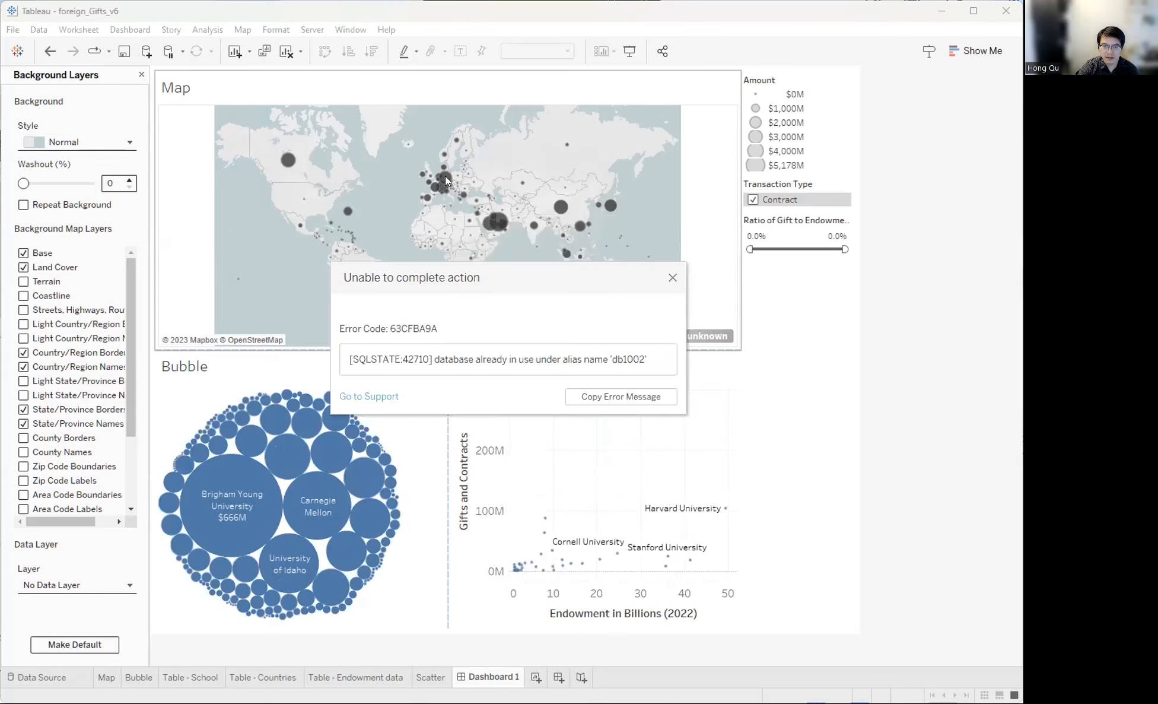
{"action": "left_click", "coordinate": [673, 279]}
{"action": "mouse_move", "coordinate": [442, 177]}
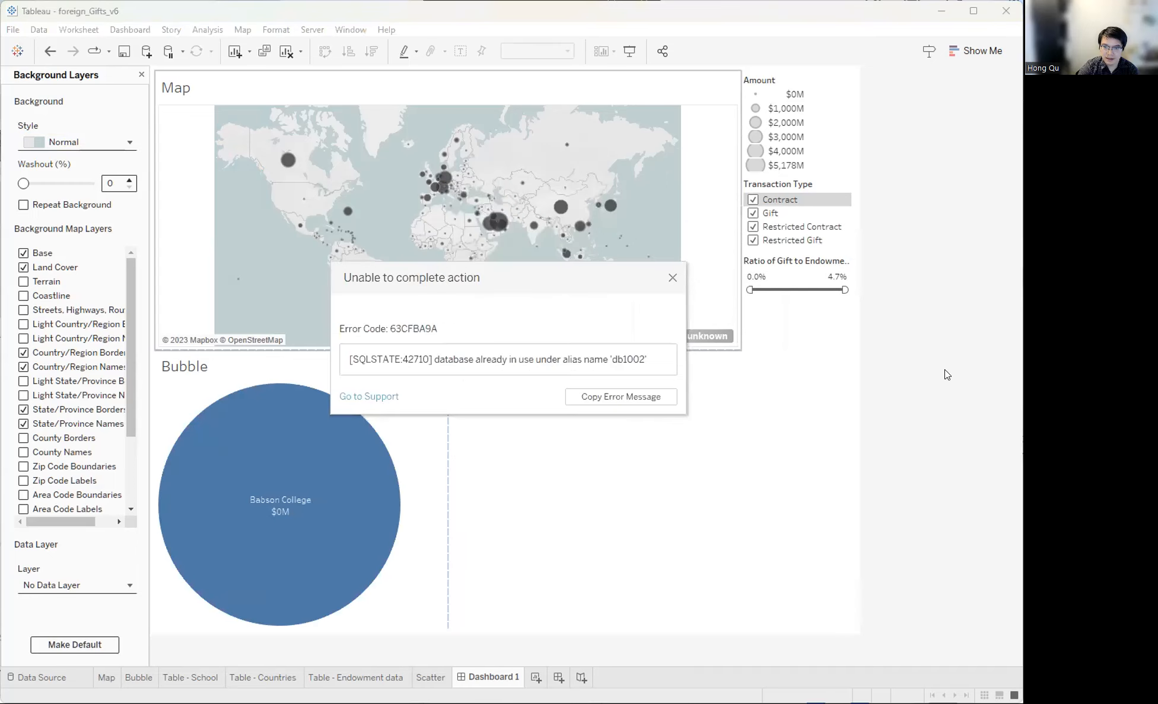
{"action": "left_click", "coordinate": [672, 278]}
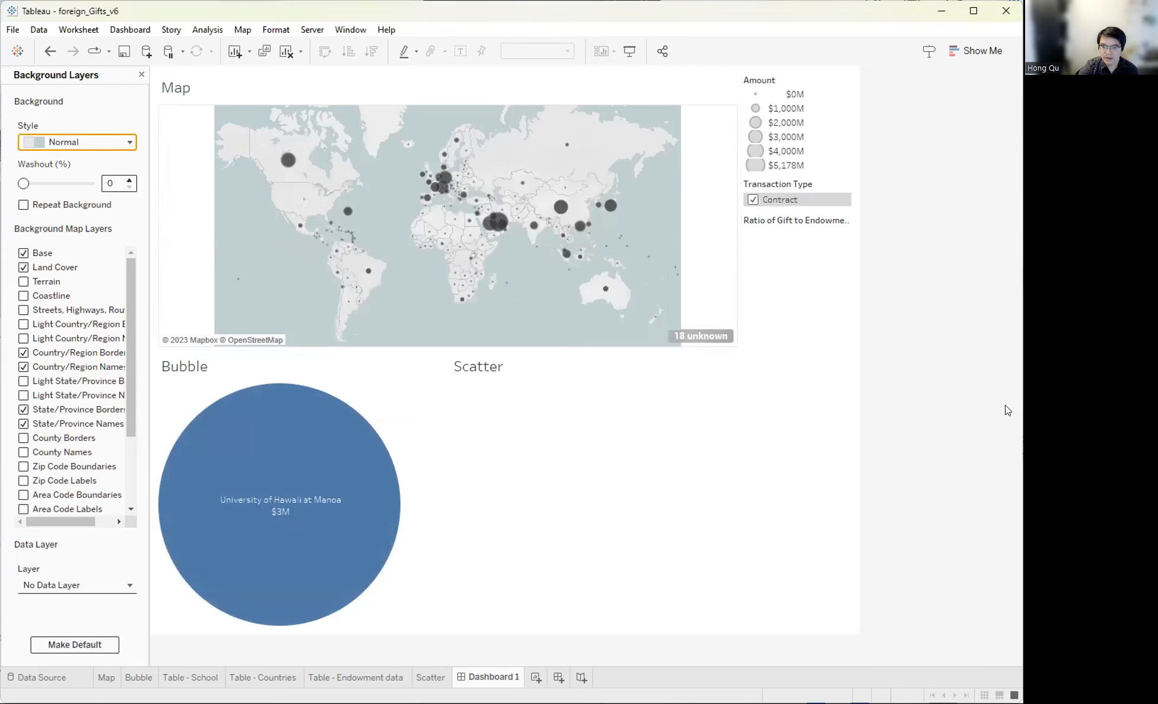
- Select Germany on the map to filter Bubble and Scatter, then clear the selection
{"action": "left_click", "coordinate": [456, 181]}
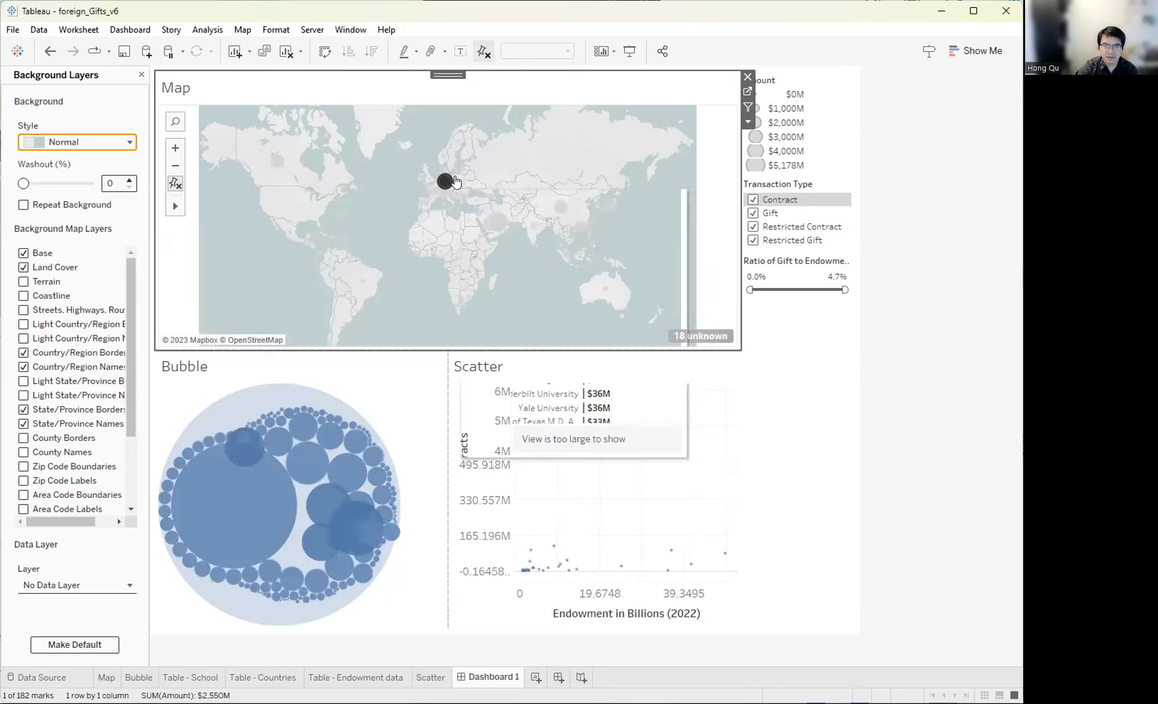
{"action": "scroll", "coordinate": [455, 181], "scroll_direction": "up", "scroll_amount": 3}
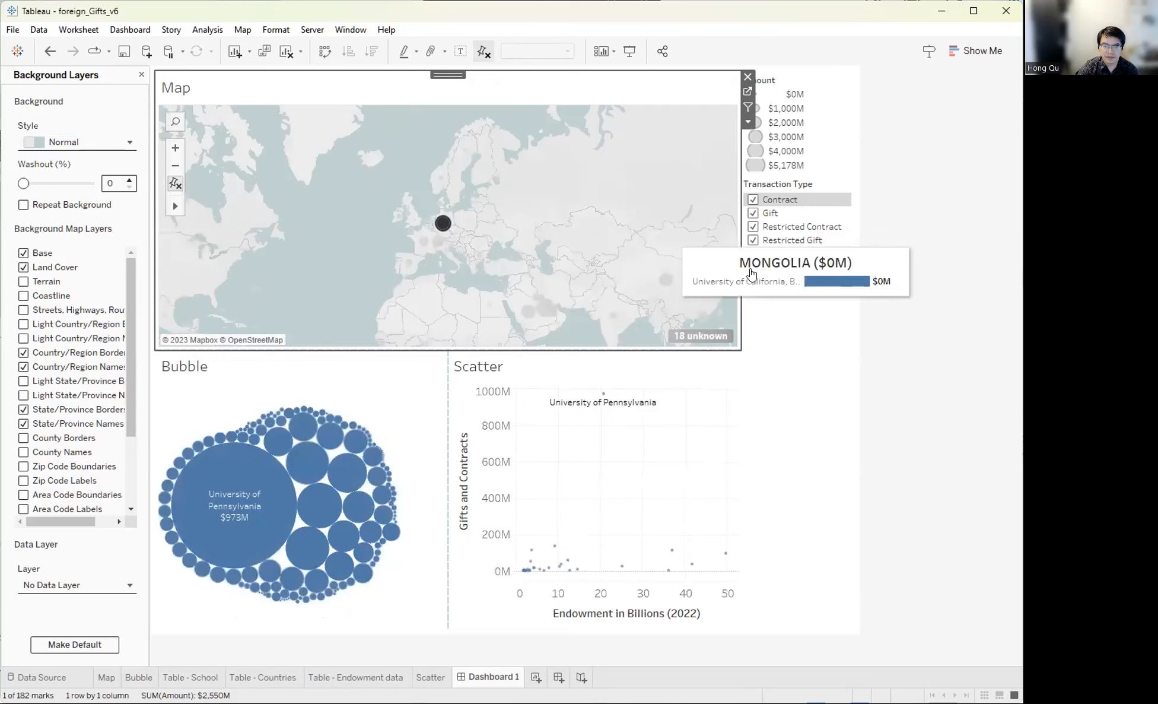
{"action": "left_click", "coordinate": [442, 227]}
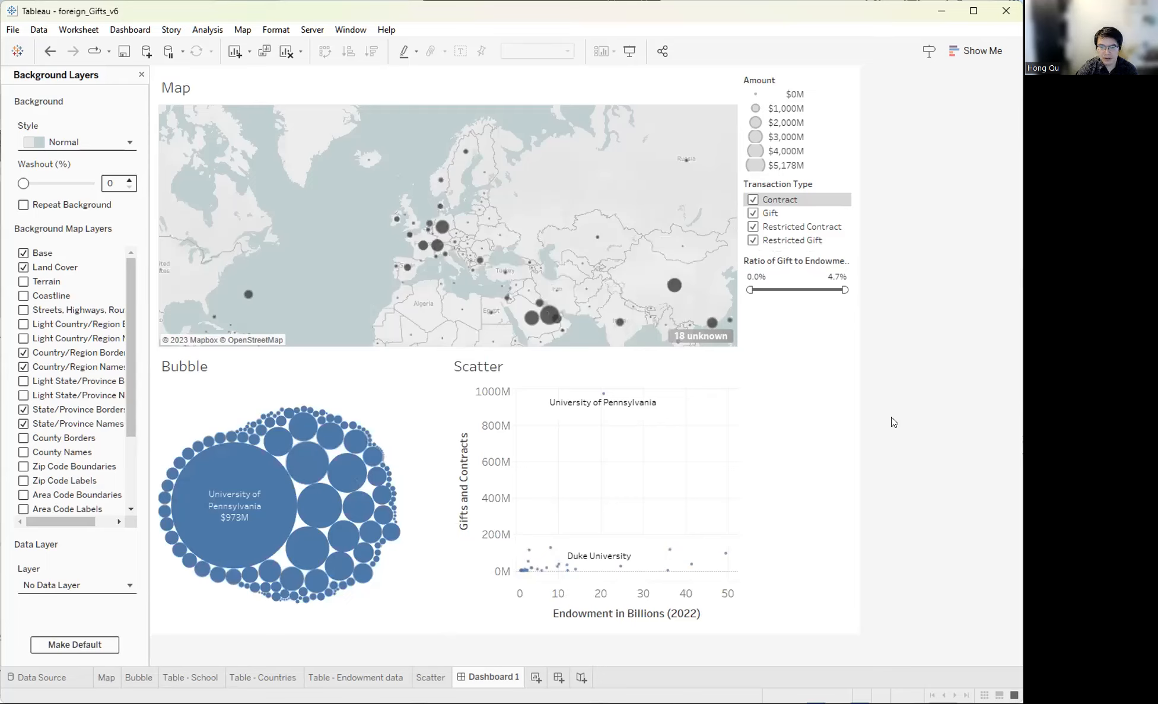
{"action": "left_click", "coordinate": [836, 320]}
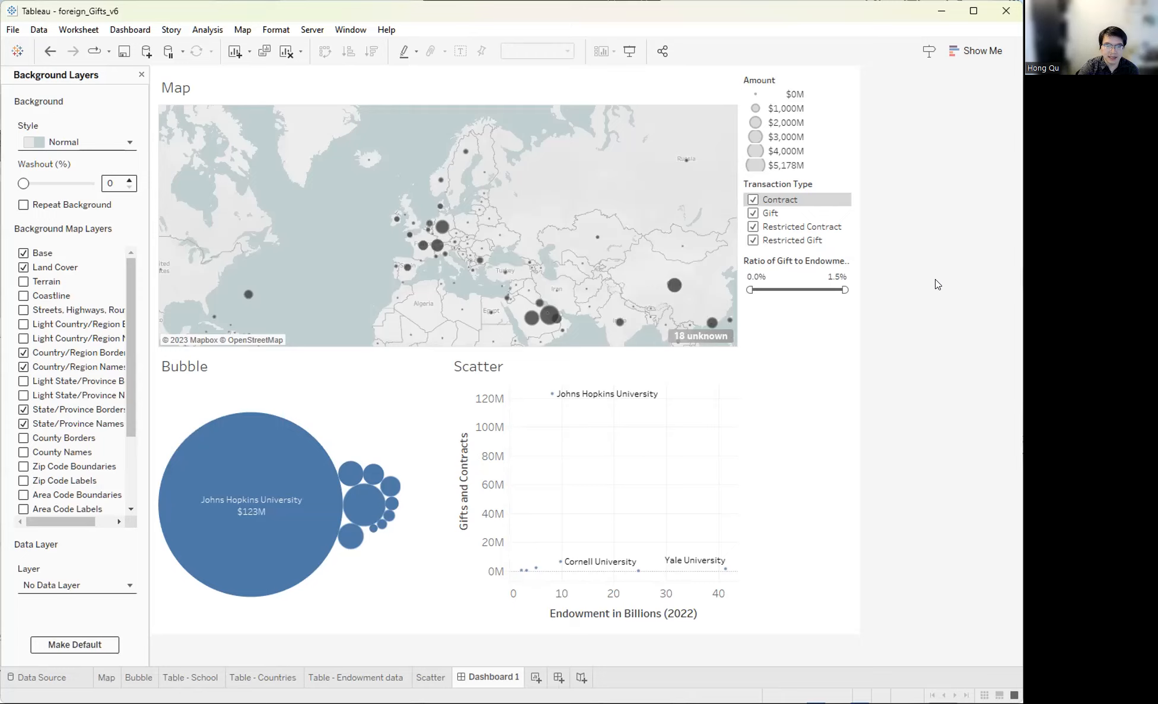
{"action": "left_click", "coordinate": [130, 29]}
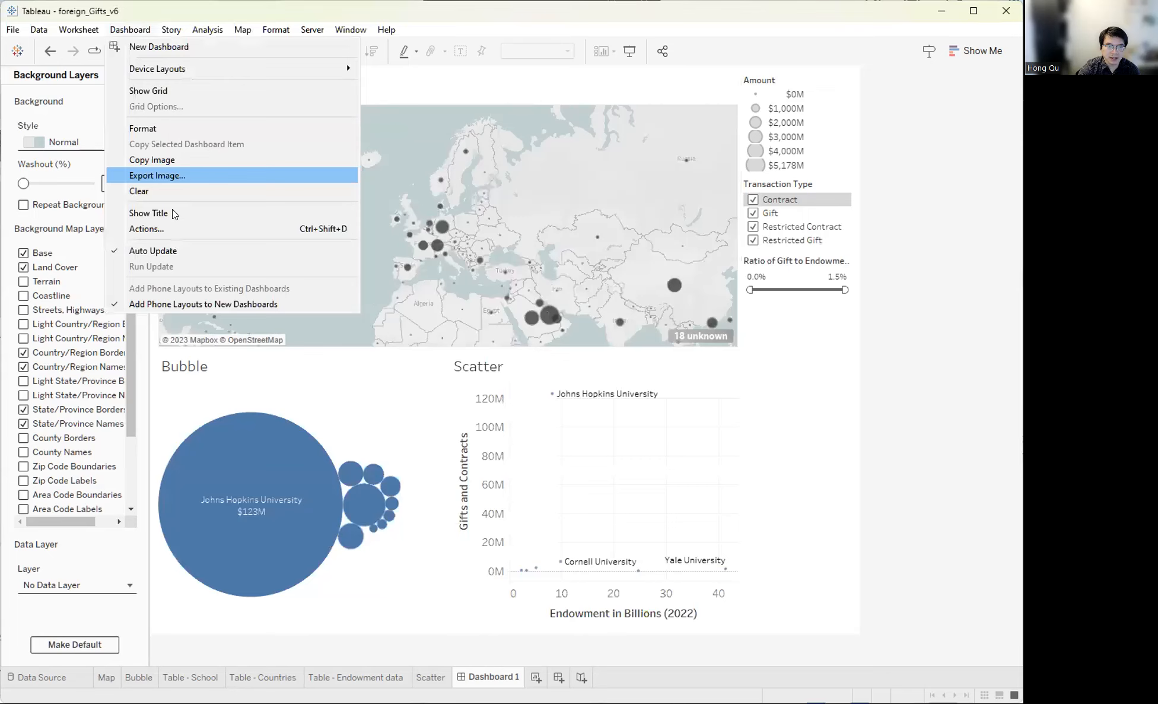
- Add a hover highlight action with Bubble as source and Scatter as target
{"action": "left_click", "coordinate": [172, 233]}
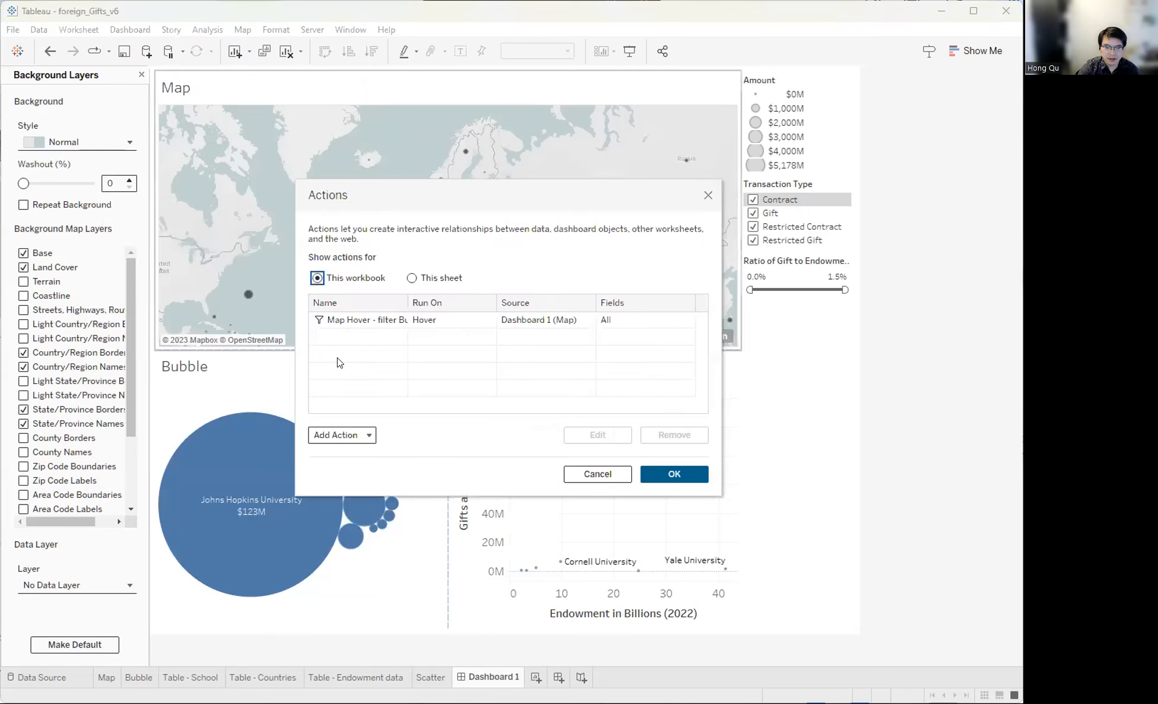
{"action": "left_click", "coordinate": [358, 431]}
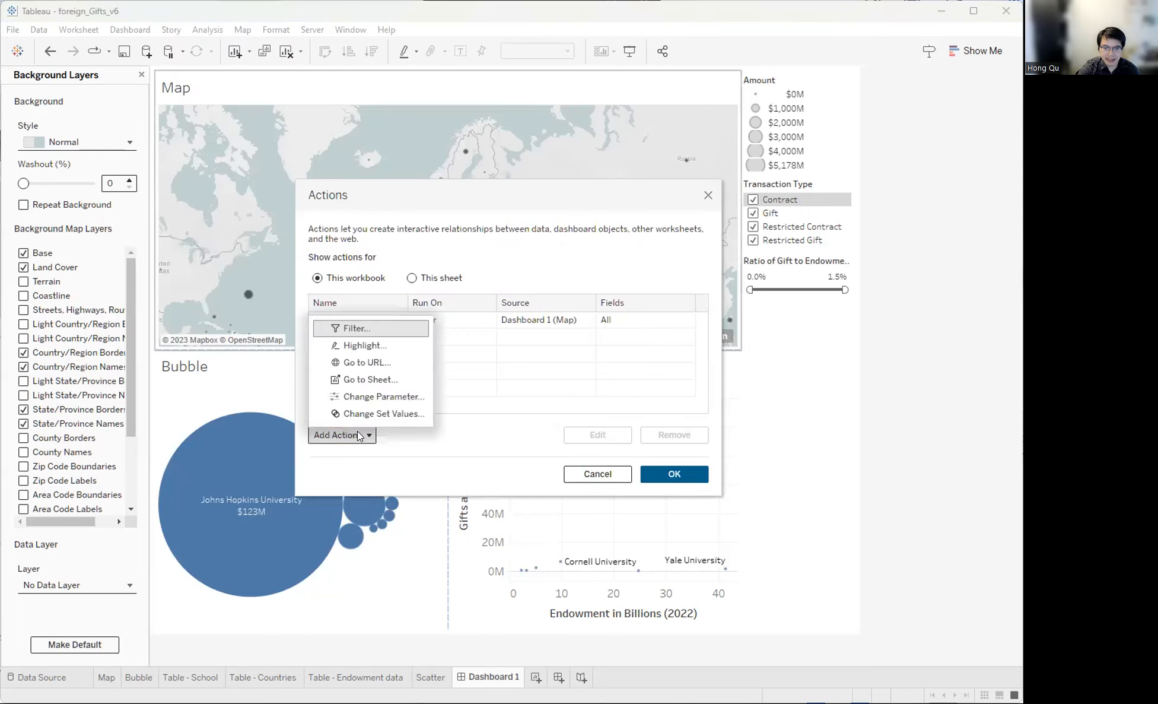
{"action": "left_click", "coordinate": [356, 345]}
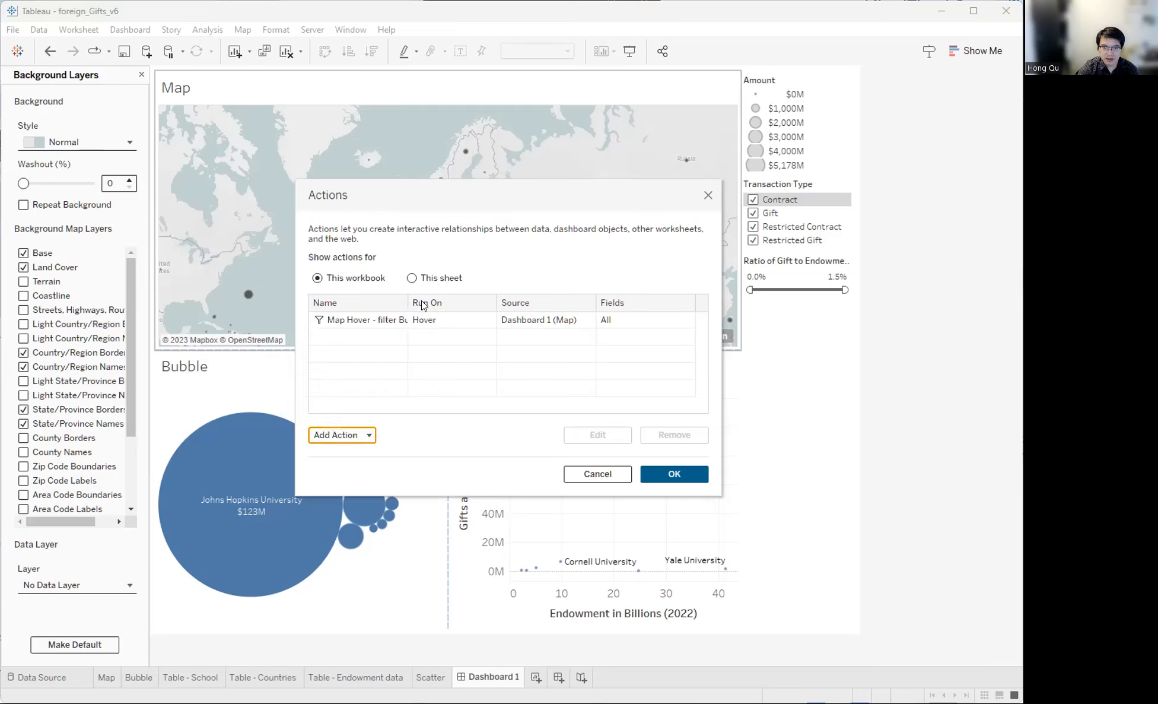
{"action": "left_click", "coordinate": [565, 238]}
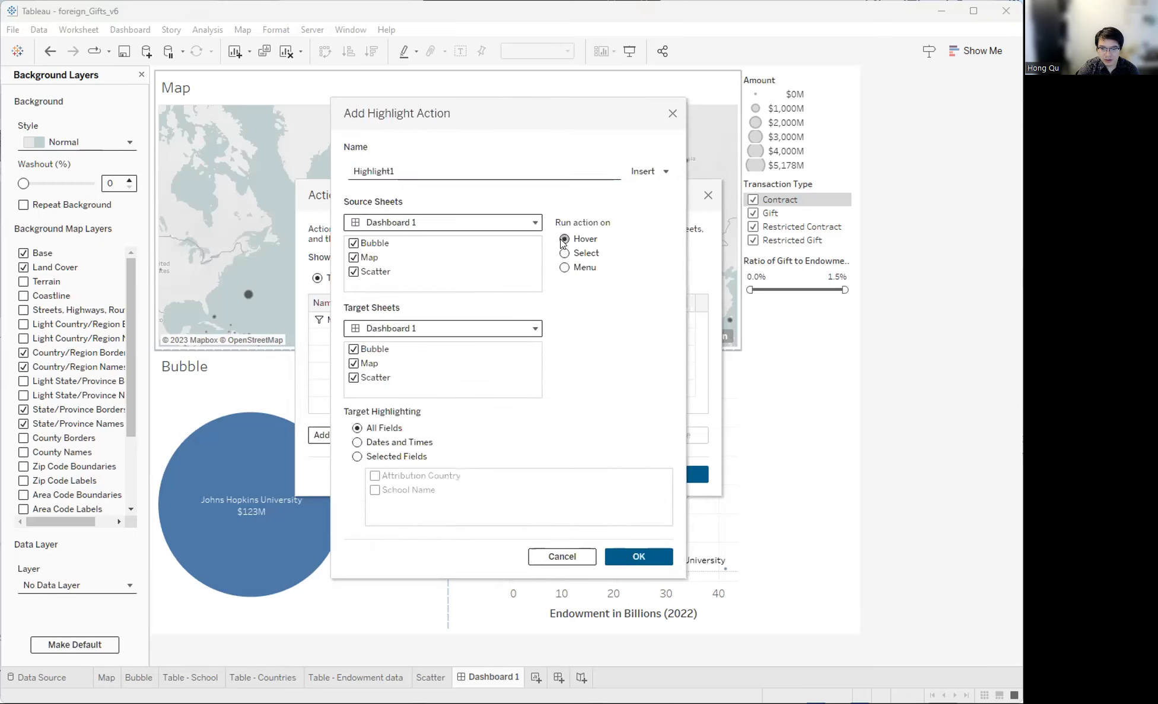
{"action": "left_click", "coordinate": [353, 257]}
{"action": "left_click", "coordinate": [353, 272]}
{"action": "left_click", "coordinate": [353, 349]}
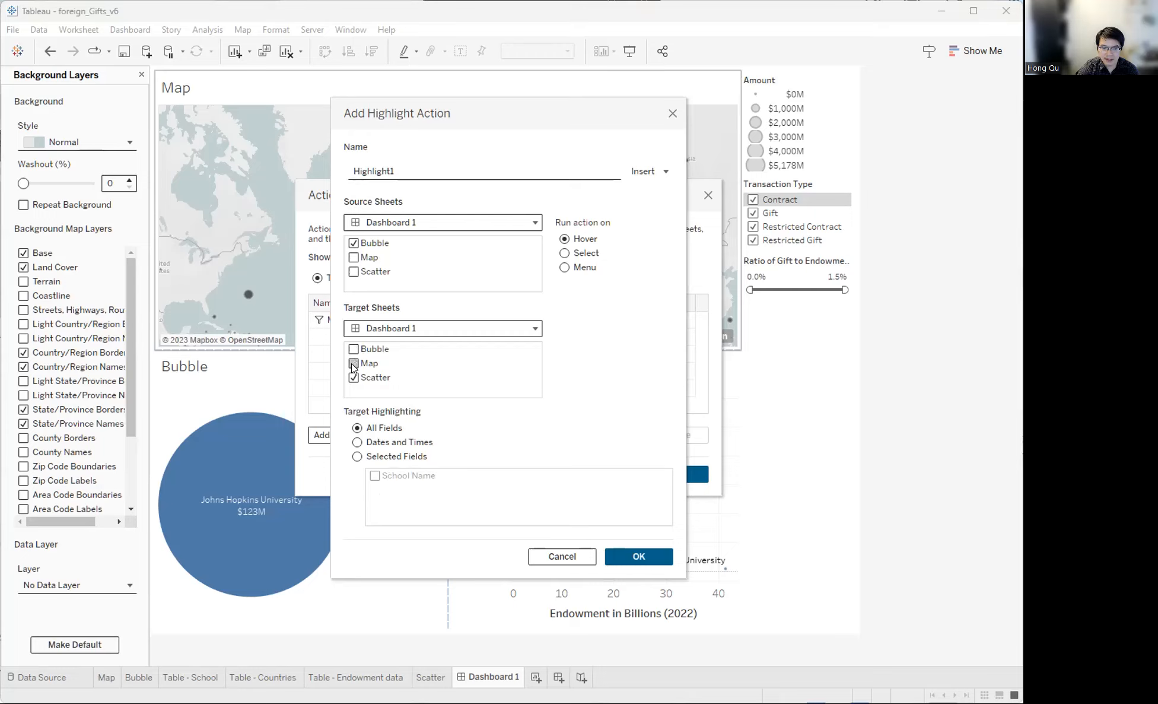
{"action": "left_click", "coordinate": [629, 552]}
- Rename the Highlight1 action to 'Highlight - Bubble to Scatter'
{"action": "left_click", "coordinate": [376, 336]}
{"action": "left_click", "coordinate": [586, 429]}
{"action": "left_click", "coordinate": [396, 170]}
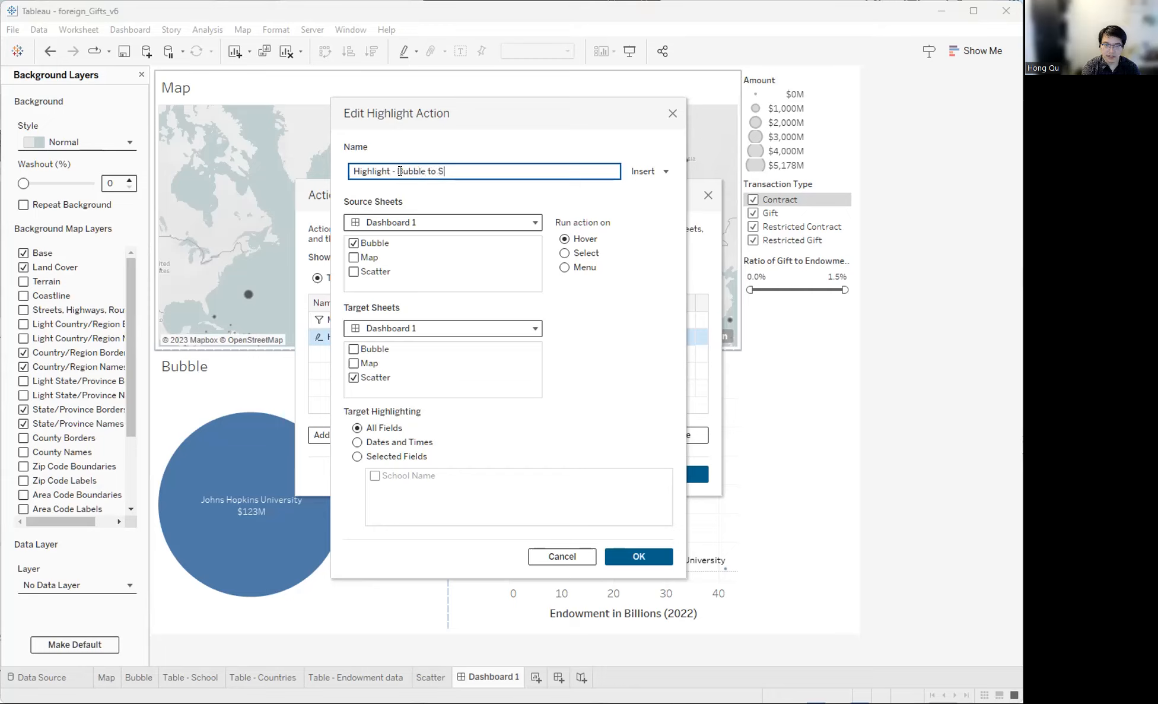
{"action": "type", "text": "r"}
{"action": "left_click", "coordinate": [623, 557]}
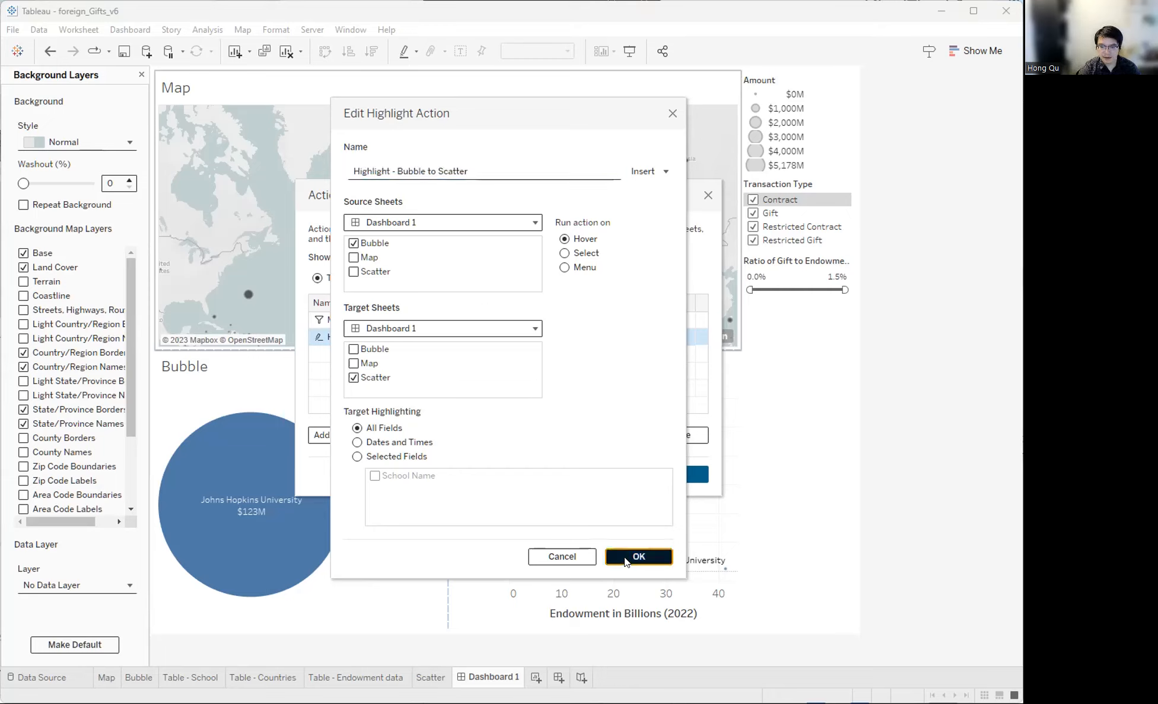
- Add another hover highlight action with Scatter as its only source and target
{"action": "left_click", "coordinate": [340, 432]}
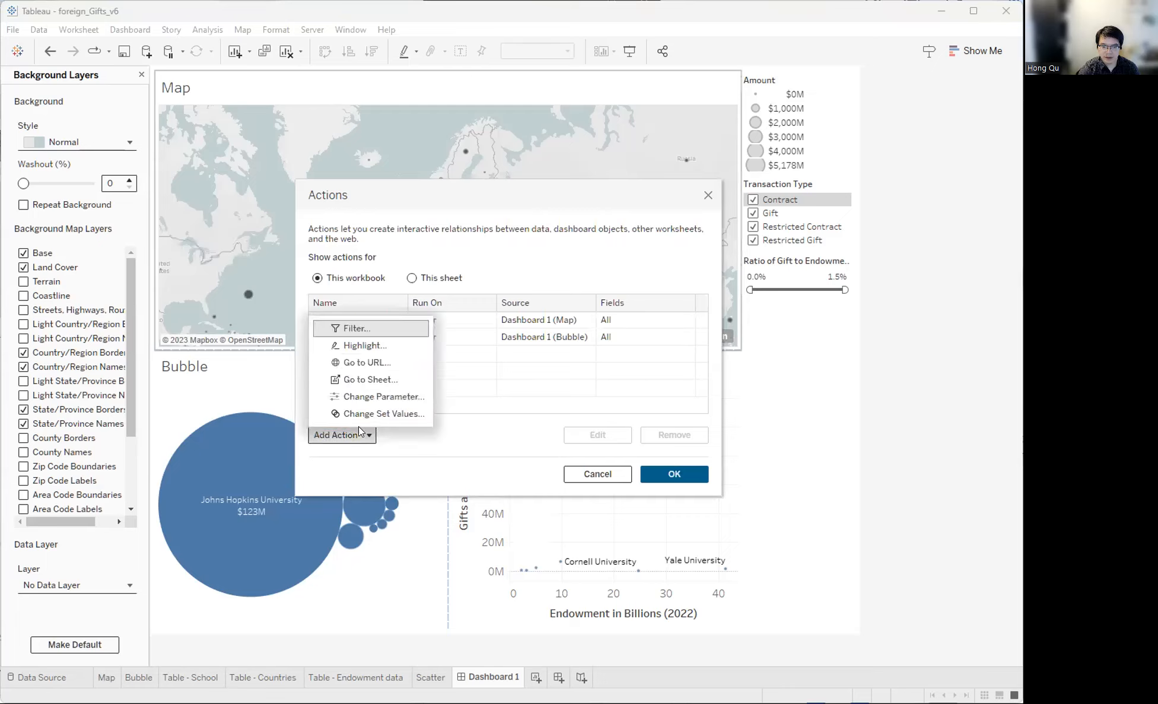
{"action": "left_click", "coordinate": [372, 347]}
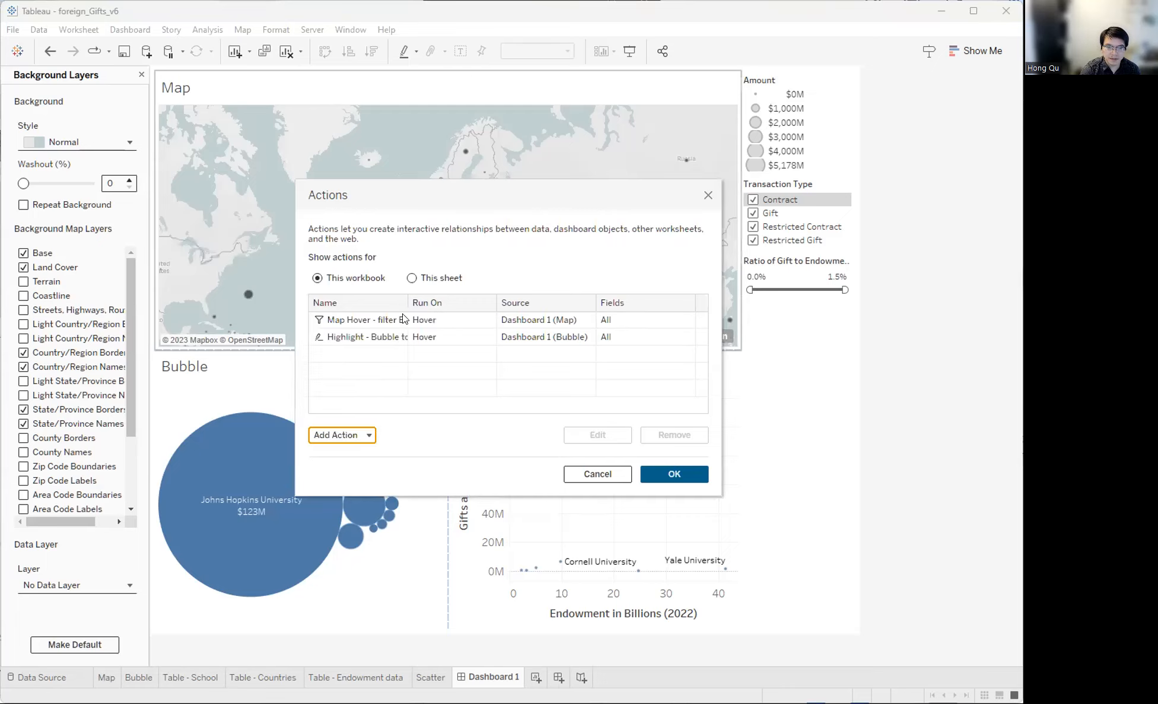
{"action": "left_click", "coordinate": [353, 244]}
{"action": "left_click", "coordinate": [353, 257]}
{"action": "left_click", "coordinate": [353, 350]}
{"action": "left_click", "coordinate": [353, 363]}
{"action": "left_click", "coordinate": [564, 238]}
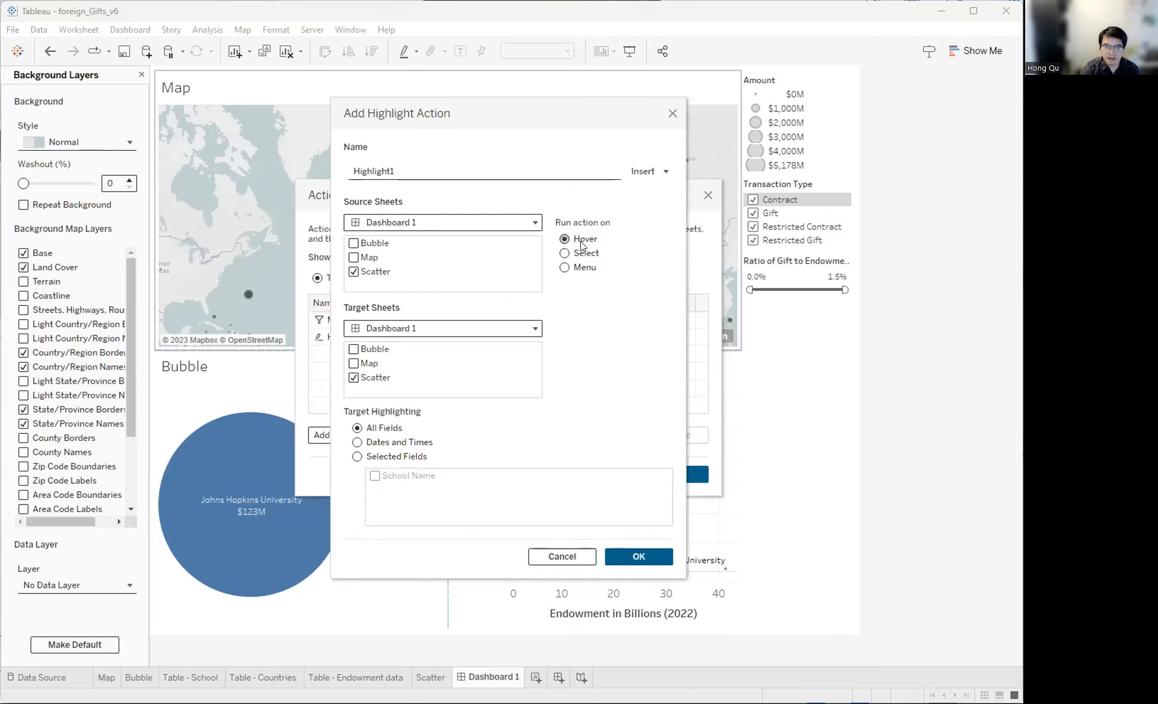
{"action": "left_click", "coordinate": [639, 556]}
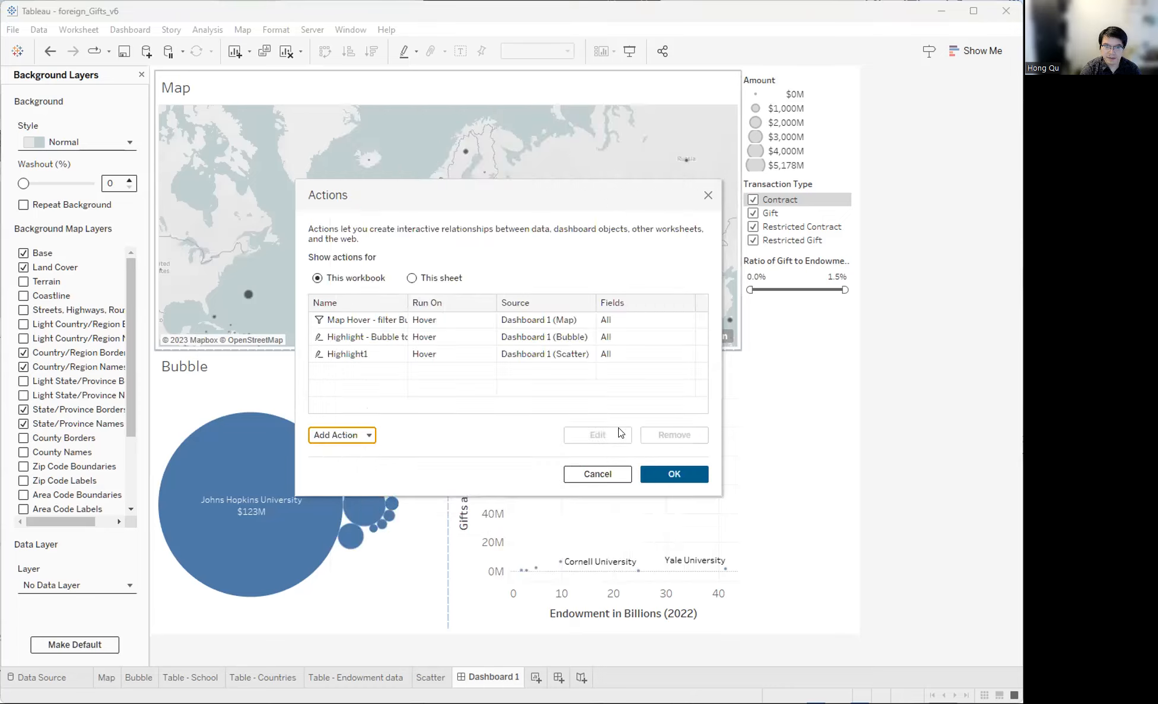
- Rename the new action 'Highlight - Scatter to Bubble' and close the Actions dialog
{"action": "left_click", "coordinate": [358, 354]}
{"action": "left_click", "coordinate": [591, 429]}
{"action": "left_click", "coordinate": [387, 171]}
{"action": "key", "text": "Delete"}
{"action": "type", "text": "- Scat"}
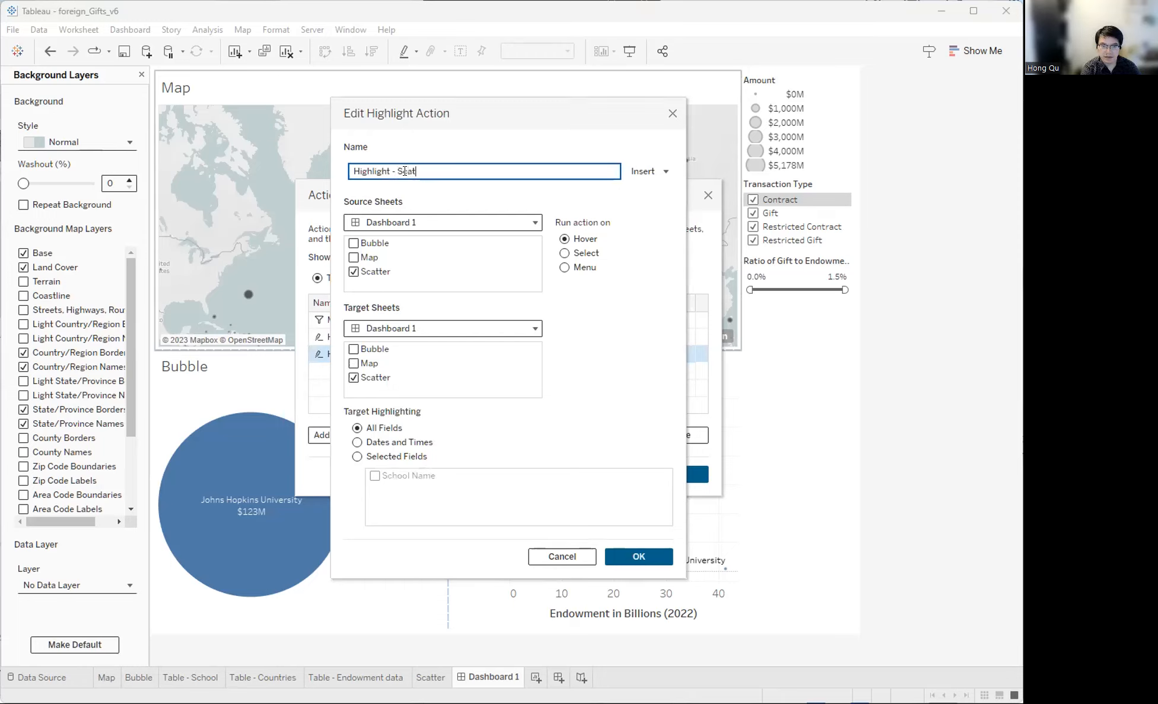
{"action": "type", "text": "ter to Bubble"}
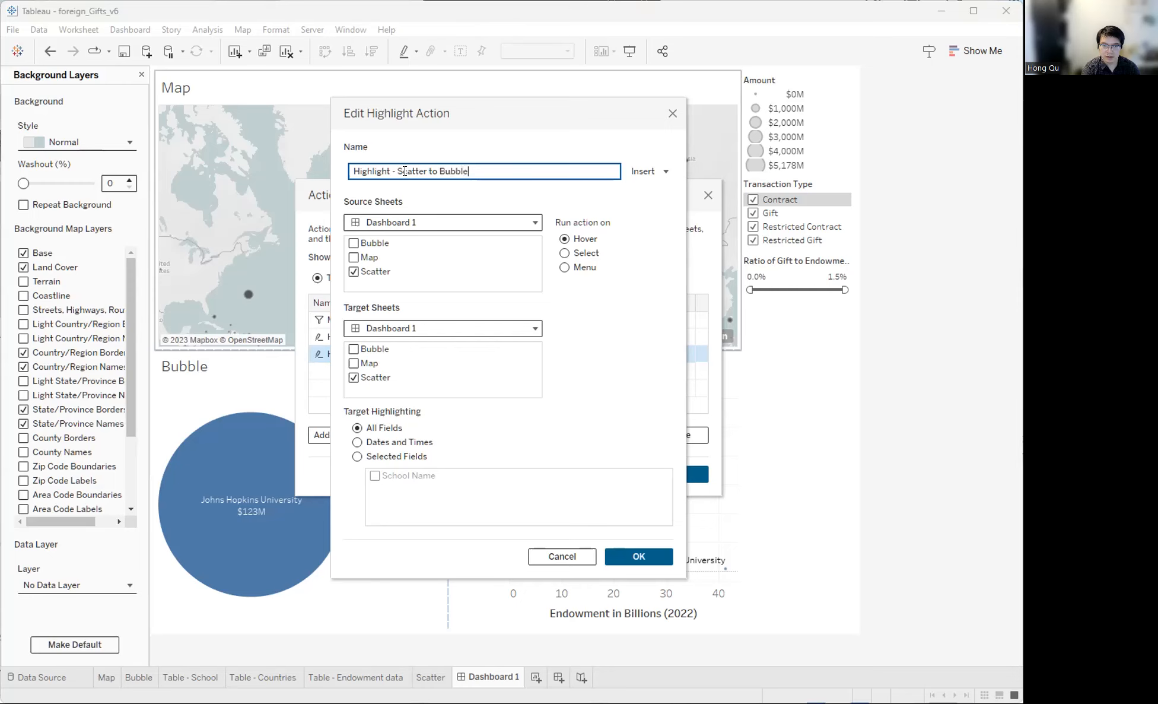
{"action": "left_click", "coordinate": [630, 556]}
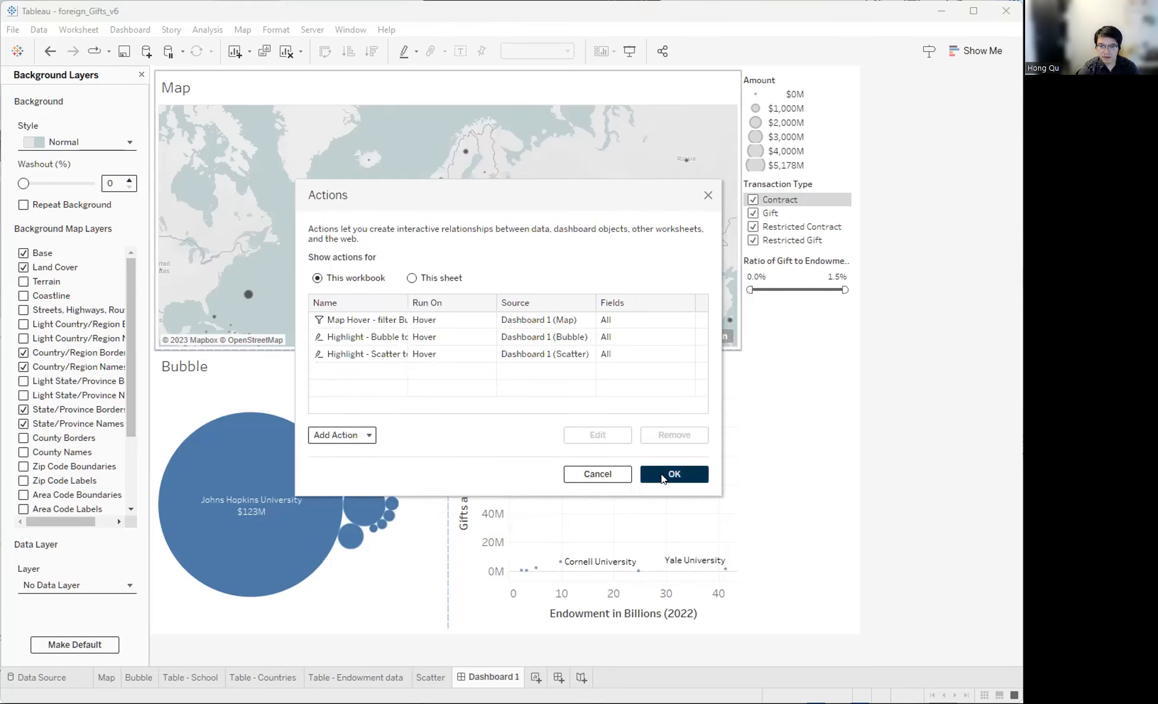
{"action": "left_click", "coordinate": [662, 471]}
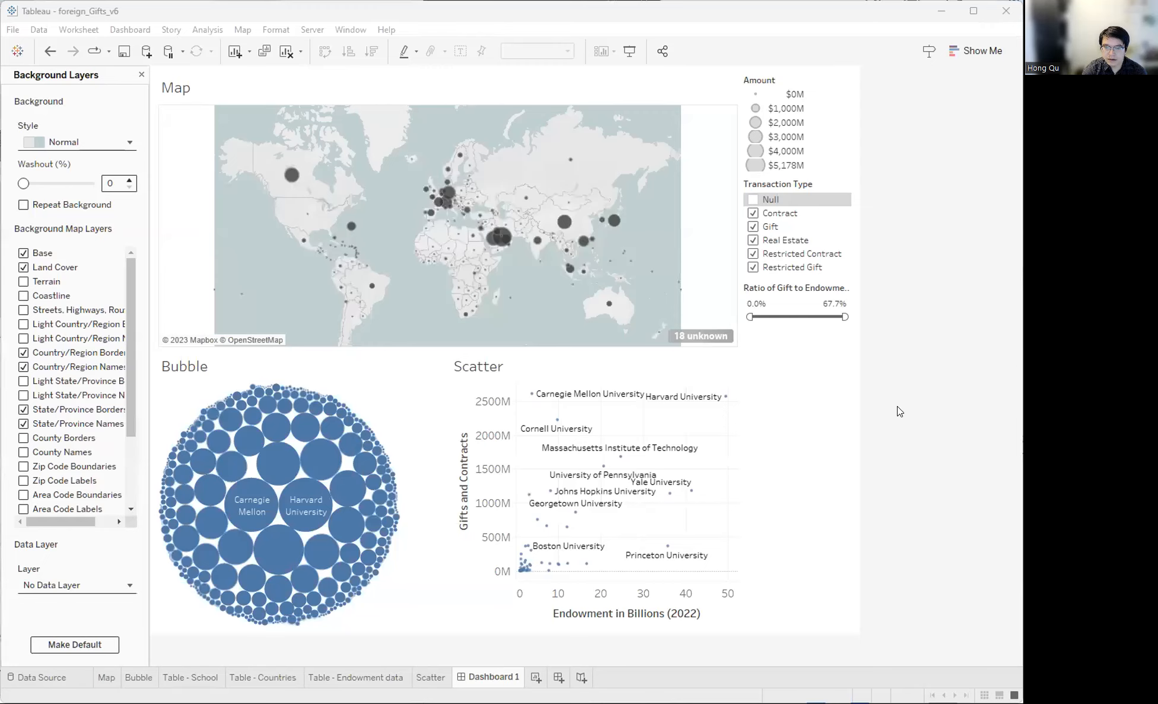
- Hover over Scatter and Bubble marks to test the highlight actions
{"action": "left_click", "coordinate": [750, 392]}
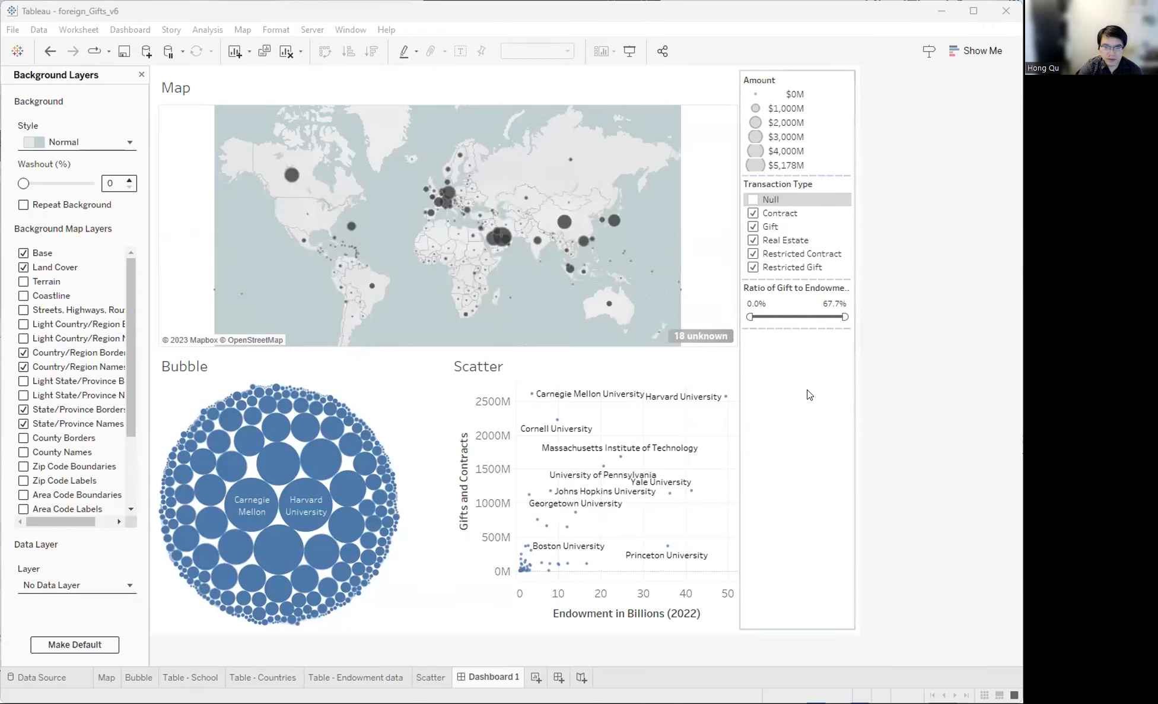
{"action": "mouse_move", "coordinate": [643, 396]}
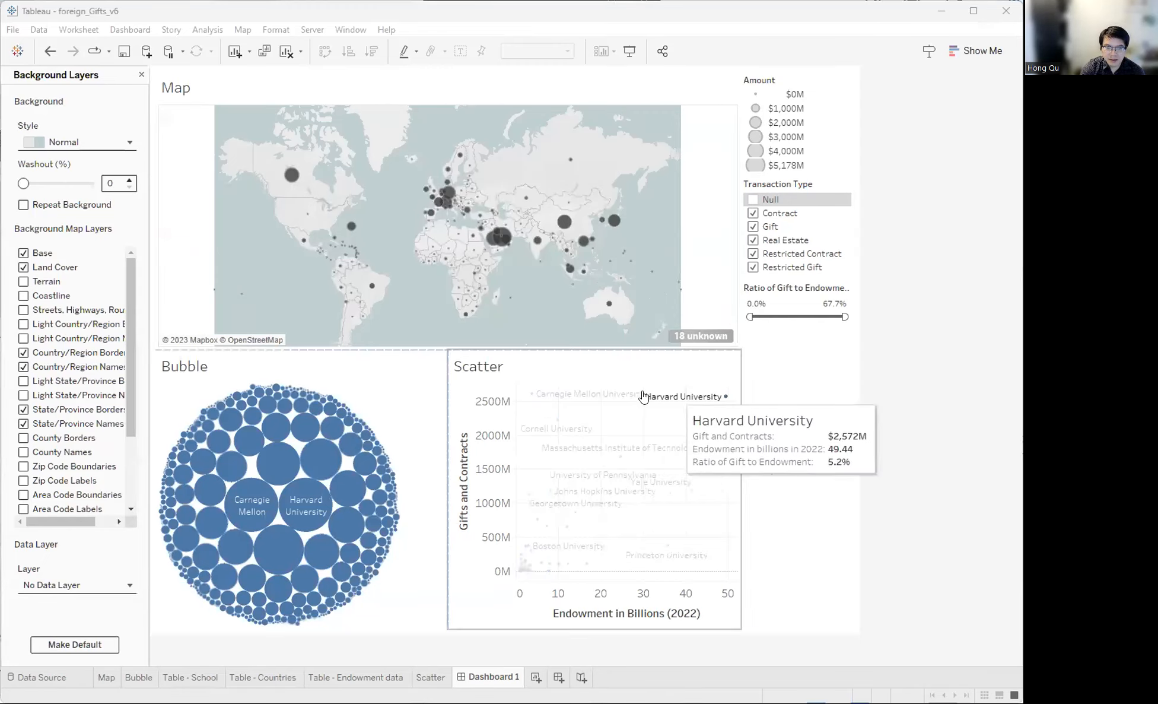
{"action": "mouse_move", "coordinate": [330, 463]}
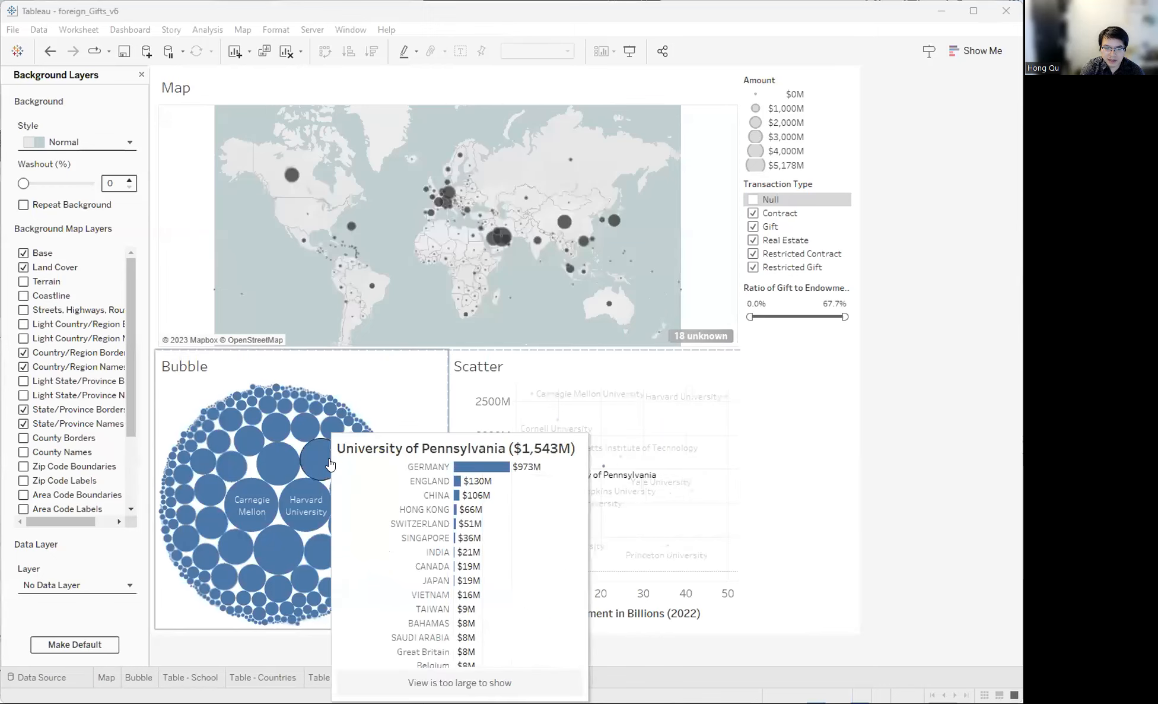
{"action": "left_click", "coordinate": [137, 28]}
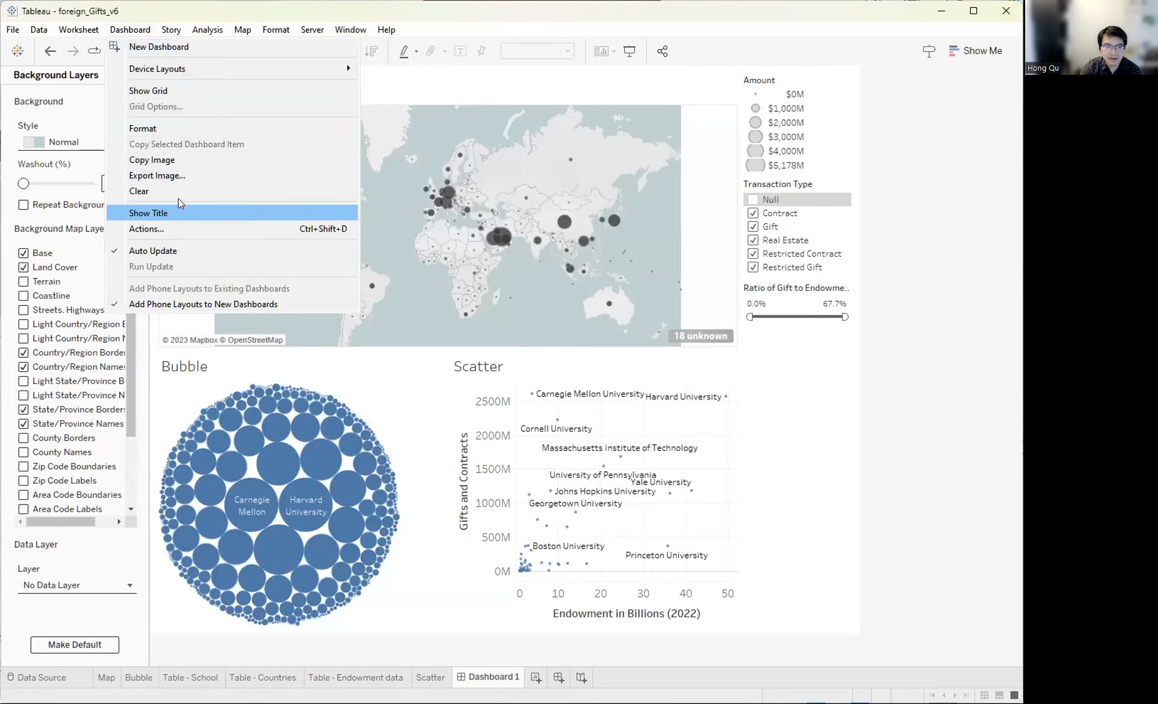
- Change 'Highlight - Scatter to Bubble' to target the Bubble sheet instead of Scatter
{"action": "left_click", "coordinate": [182, 233]}
{"action": "left_click", "coordinate": [351, 354]}
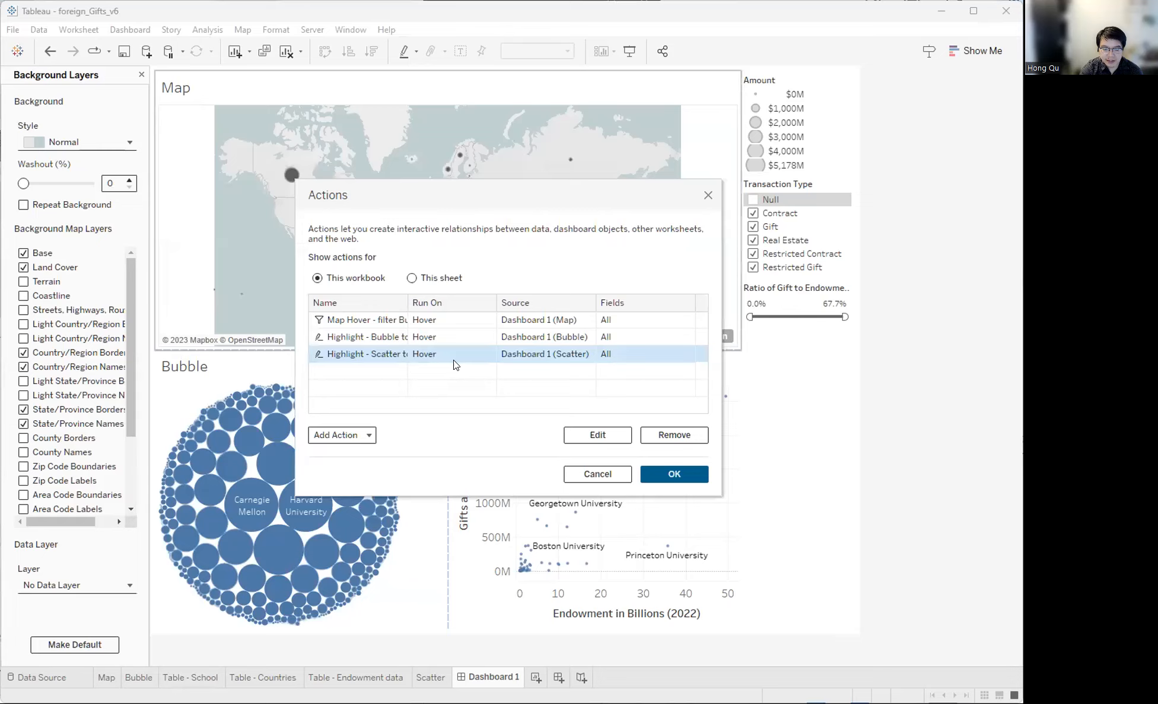
{"action": "left_click", "coordinate": [595, 434]}
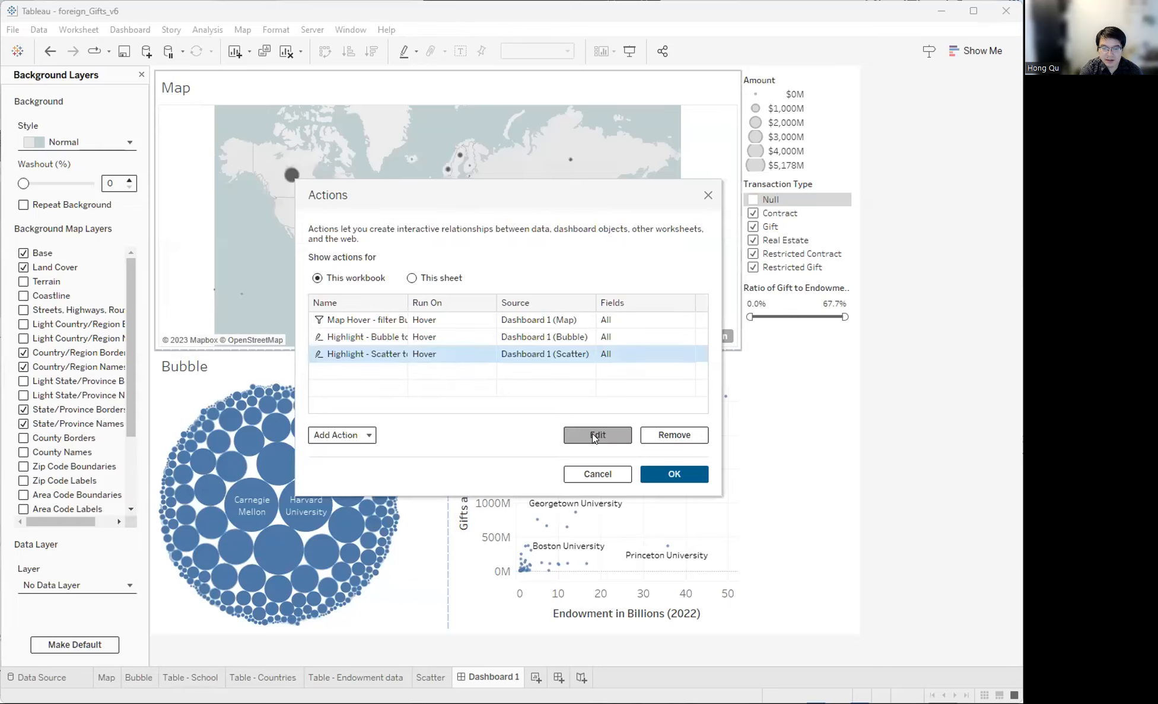
{"action": "left_click", "coordinate": [597, 436]}
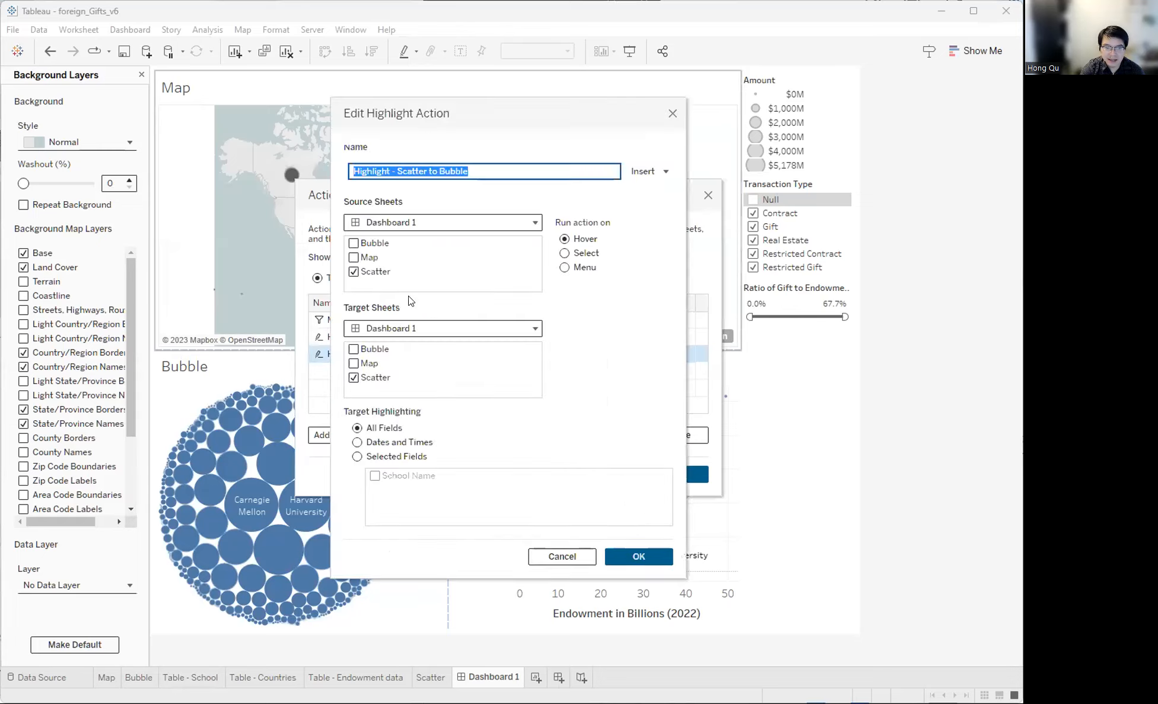
{"action": "left_click", "coordinate": [353, 378]}
{"action": "left_click", "coordinate": [353, 348]}
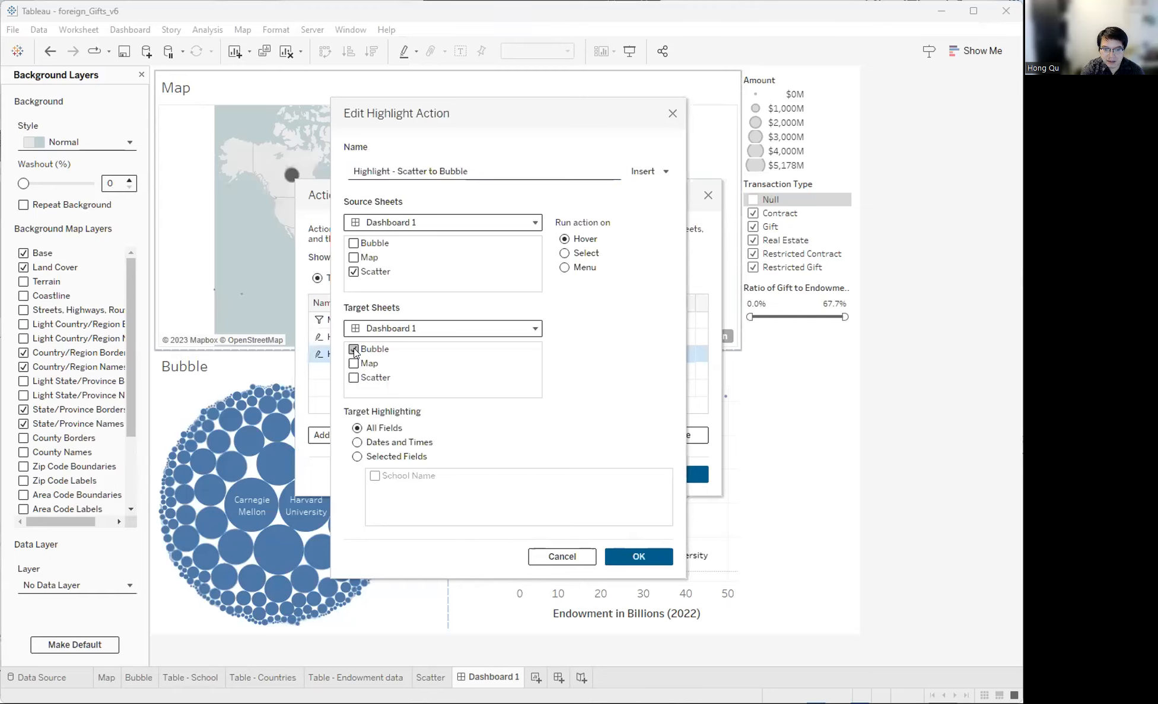
{"action": "left_click", "coordinate": [632, 556]}
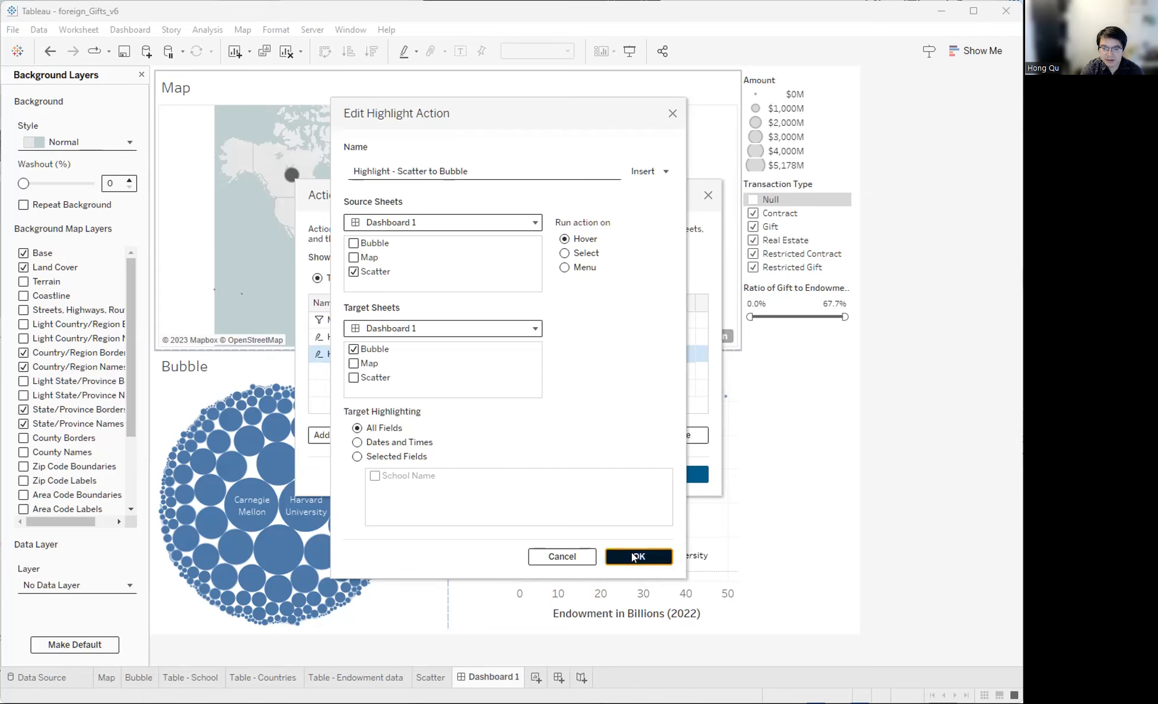
{"action": "left_click", "coordinate": [665, 474]}
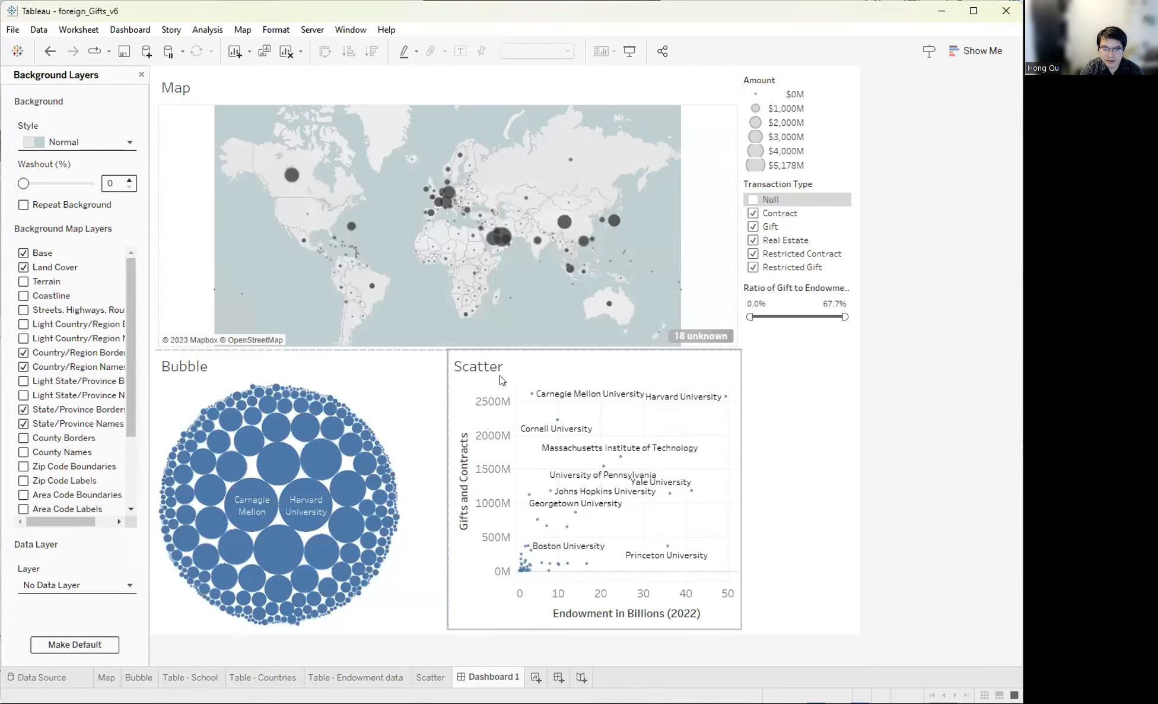
- Filter to Guernsey and clear it, then select the Map Hover action under Dashboard > Actions
{"action": "mouse_move", "coordinate": [438, 206]}
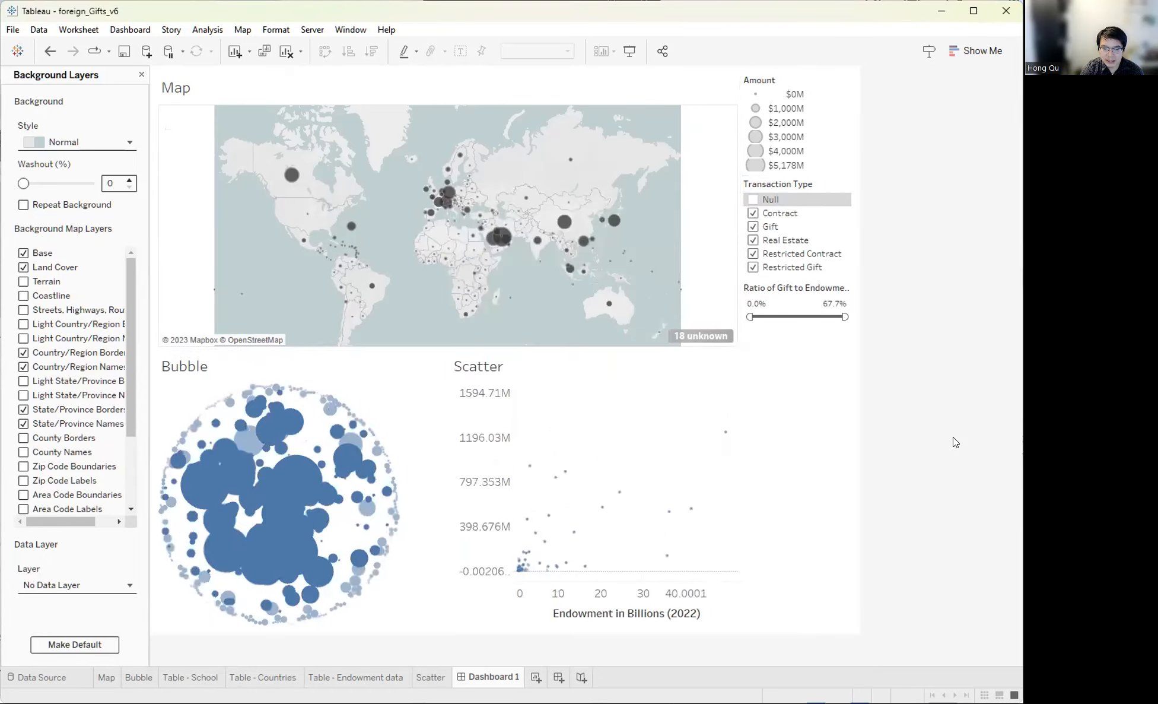
{"action": "left_click", "coordinate": [438, 205]}
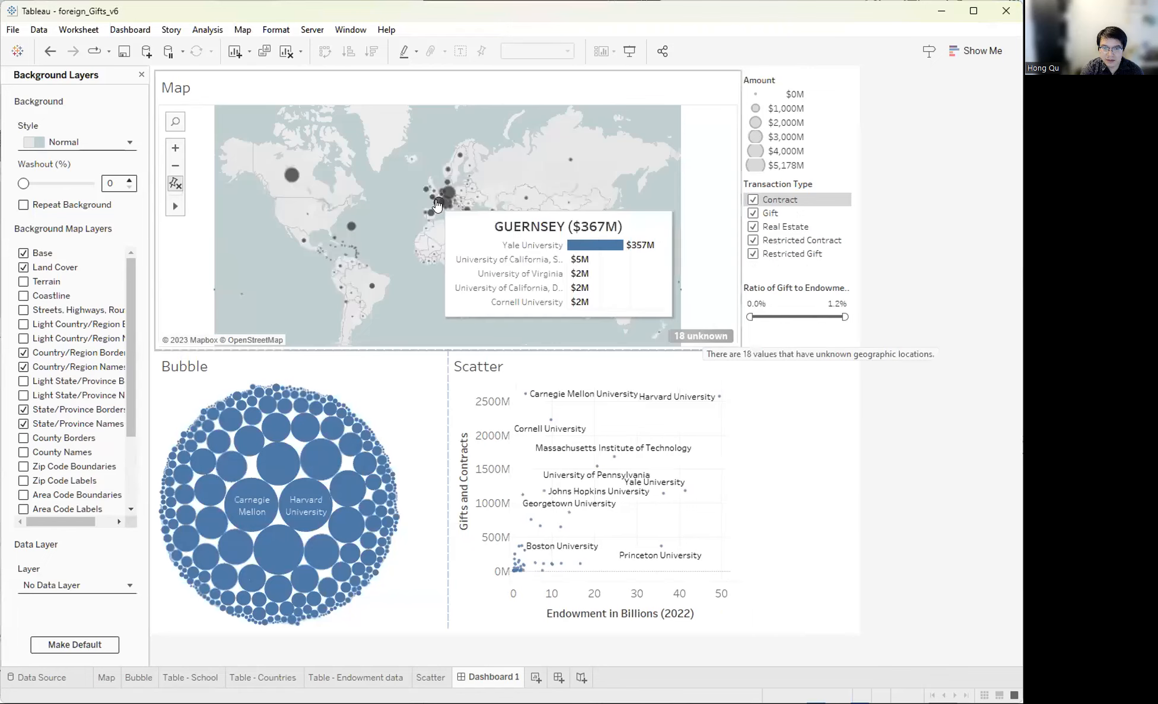
{"action": "left_click", "coordinate": [388, 109]}
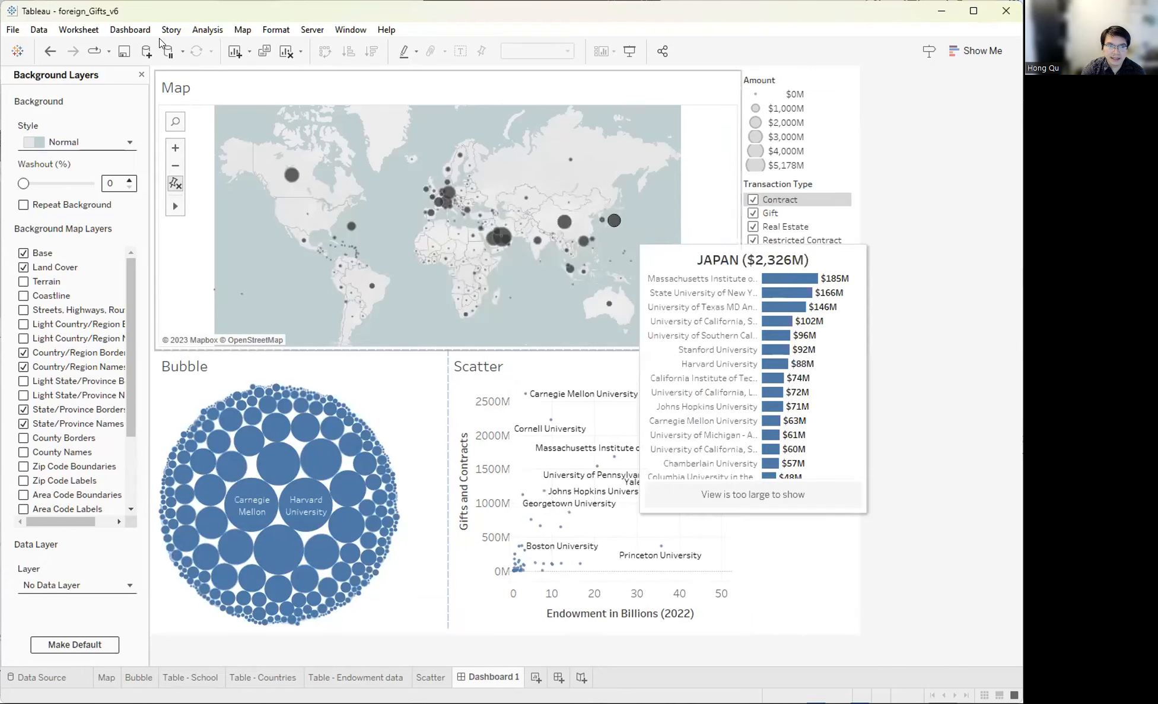
{"action": "left_click", "coordinate": [142, 33]}
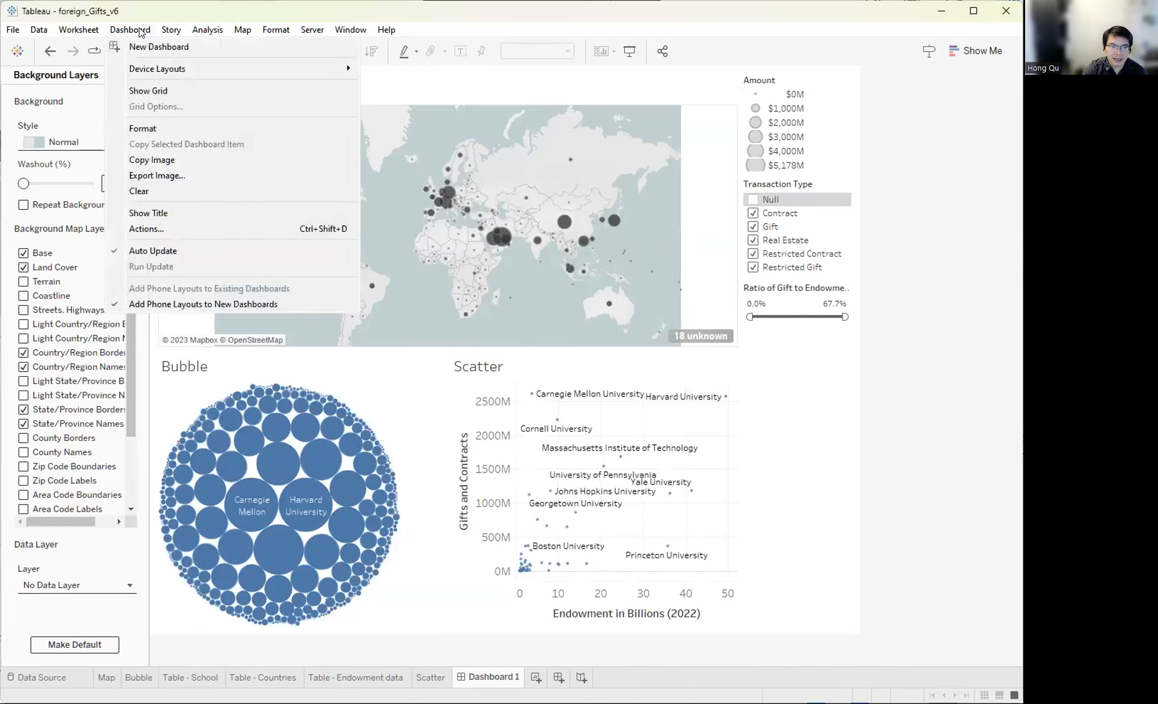
{"action": "left_click", "coordinate": [160, 229]}
{"action": "left_click", "coordinate": [359, 320]}
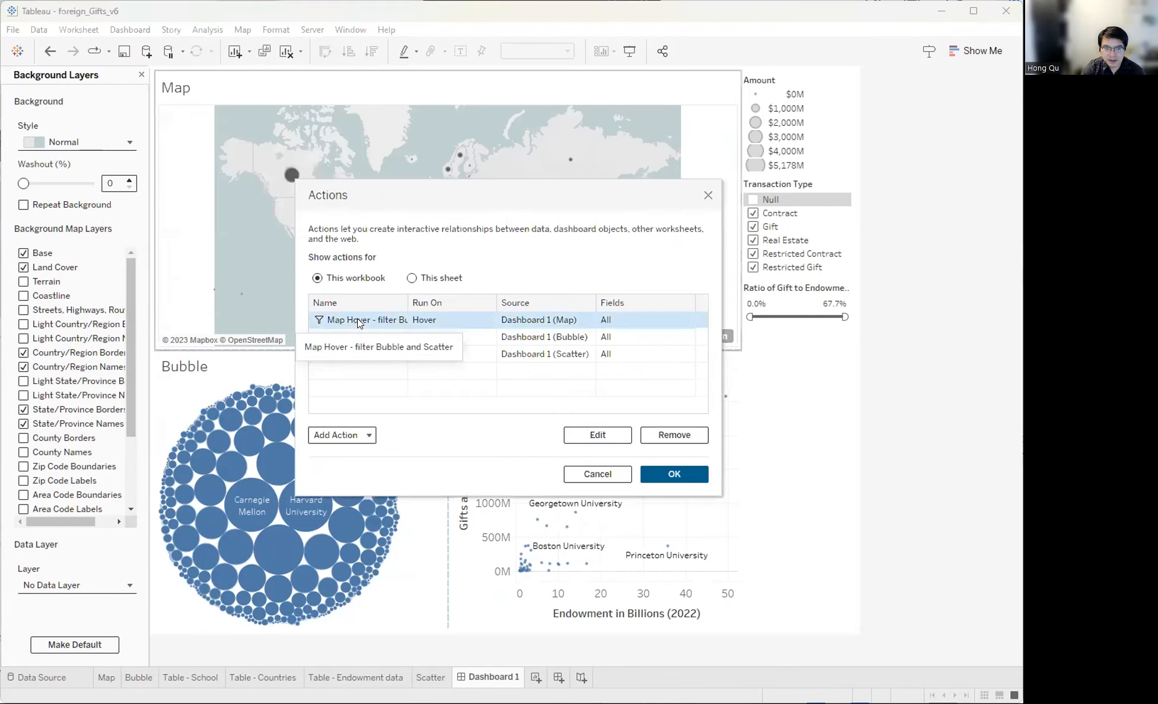
- Keep 'Show all values' as the Map Hover action's cleared-selection behaviour and close both action dialogs
{"action": "left_click", "coordinate": [596, 435]}
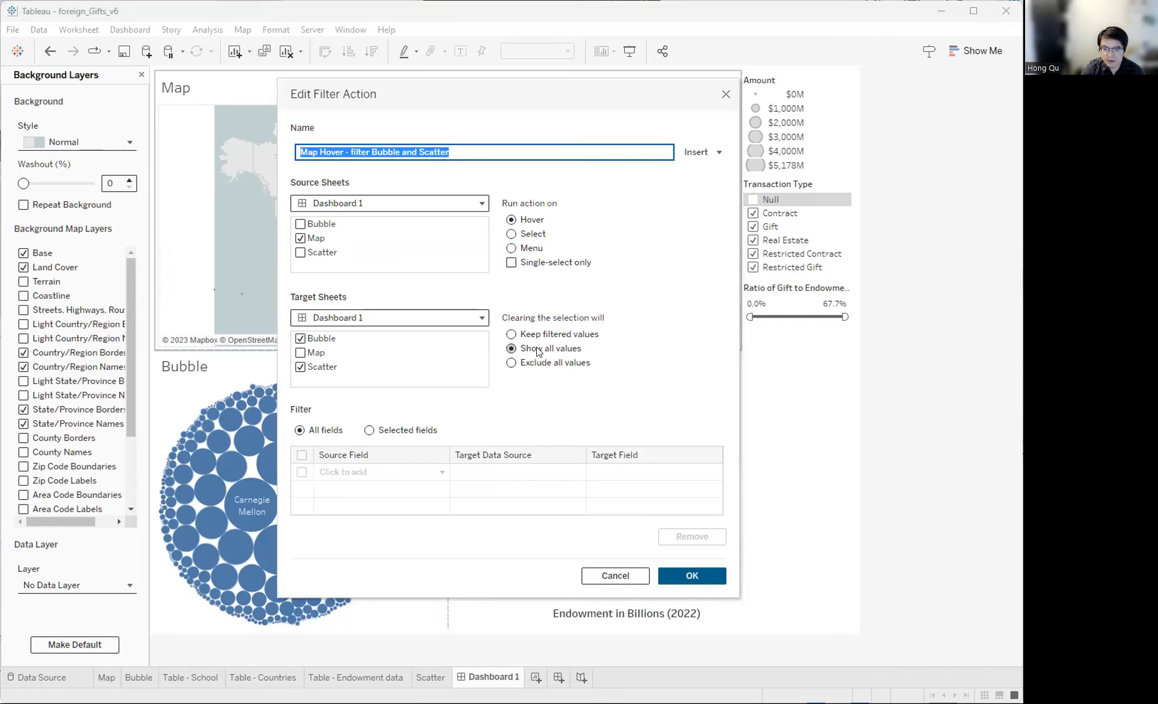
{"action": "left_click", "coordinate": [512, 349]}
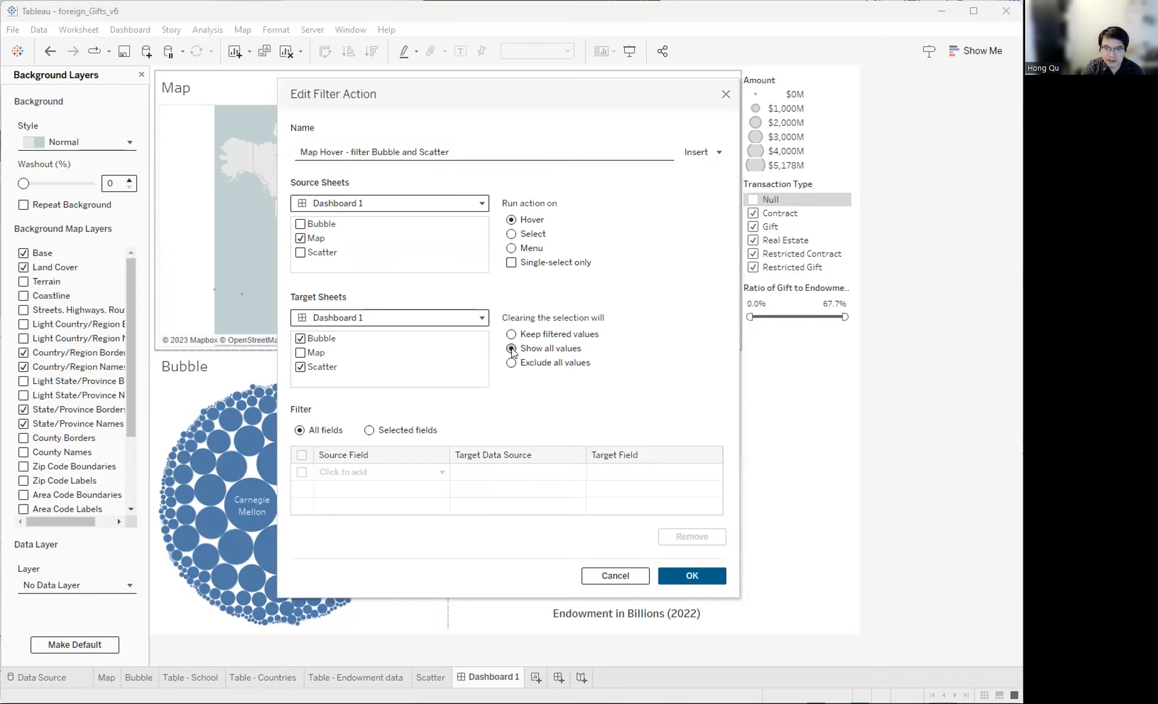
{"action": "left_click", "coordinate": [685, 577]}
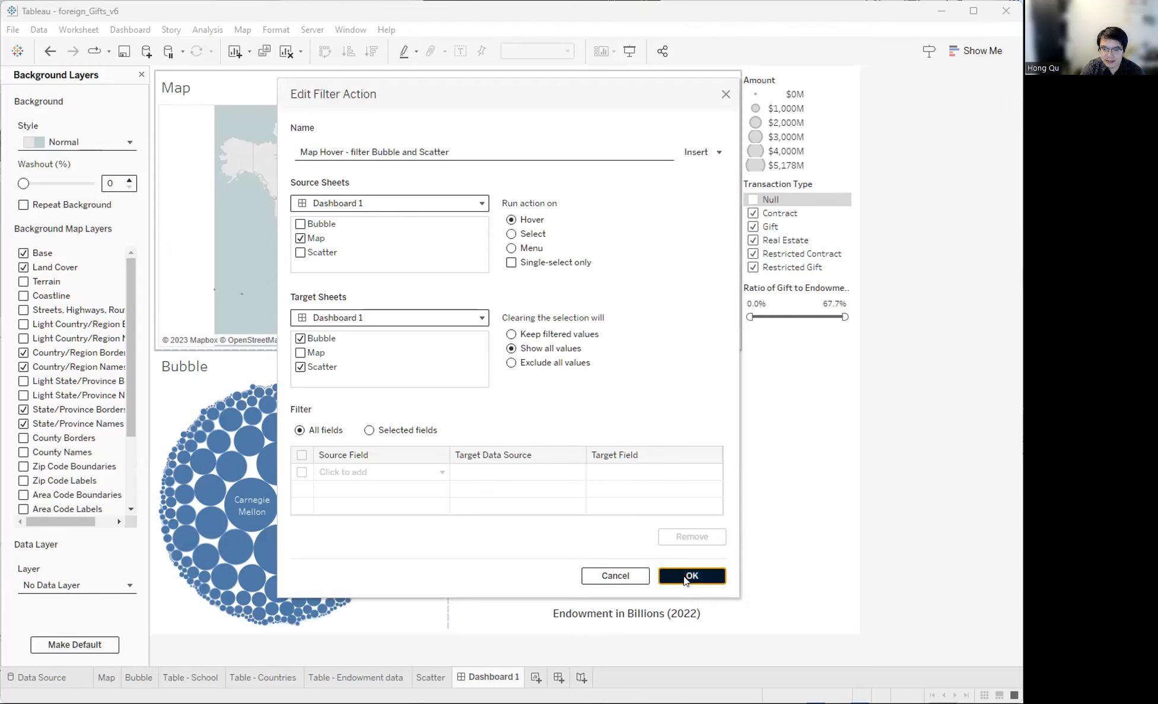
{"action": "left_click", "coordinate": [666, 472]}
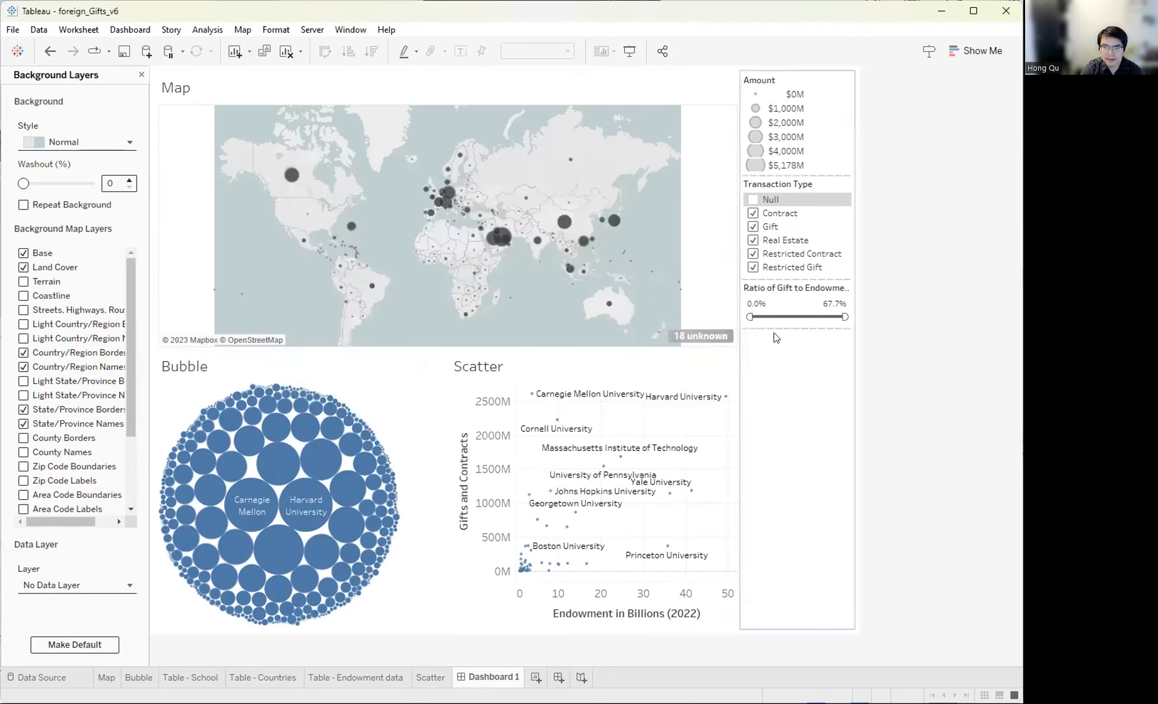
{"action": "mouse_move", "coordinate": [562, 218]}
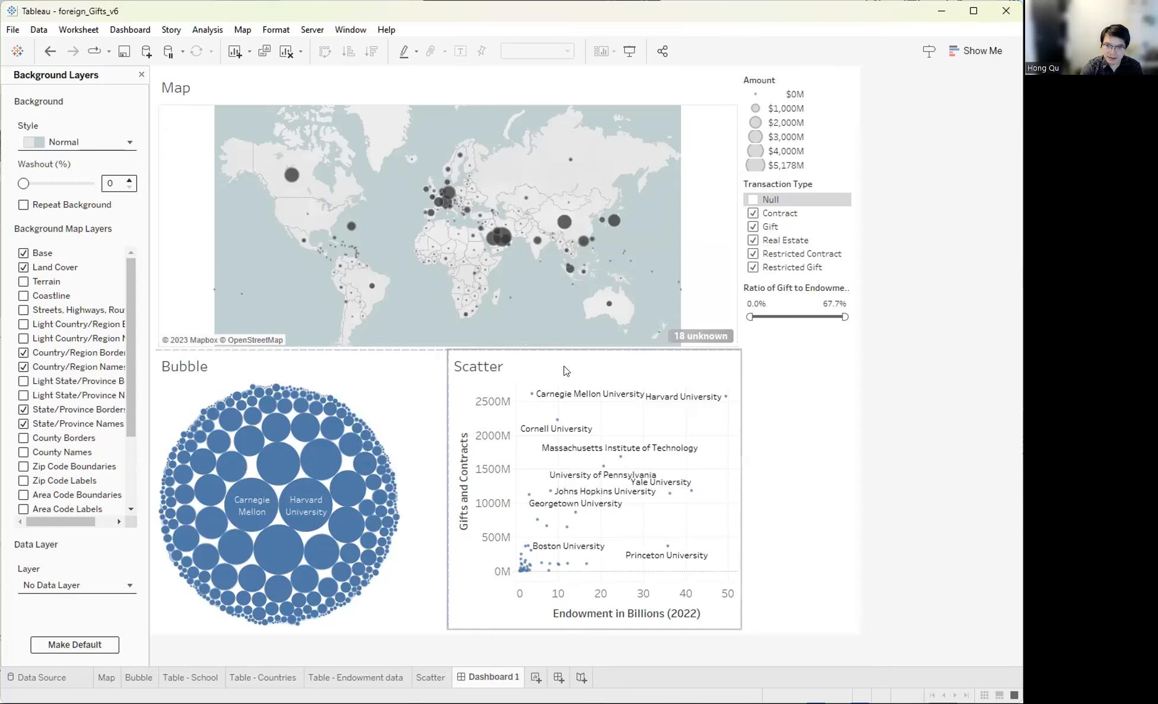
{"action": "left_click", "coordinate": [492, 233]}
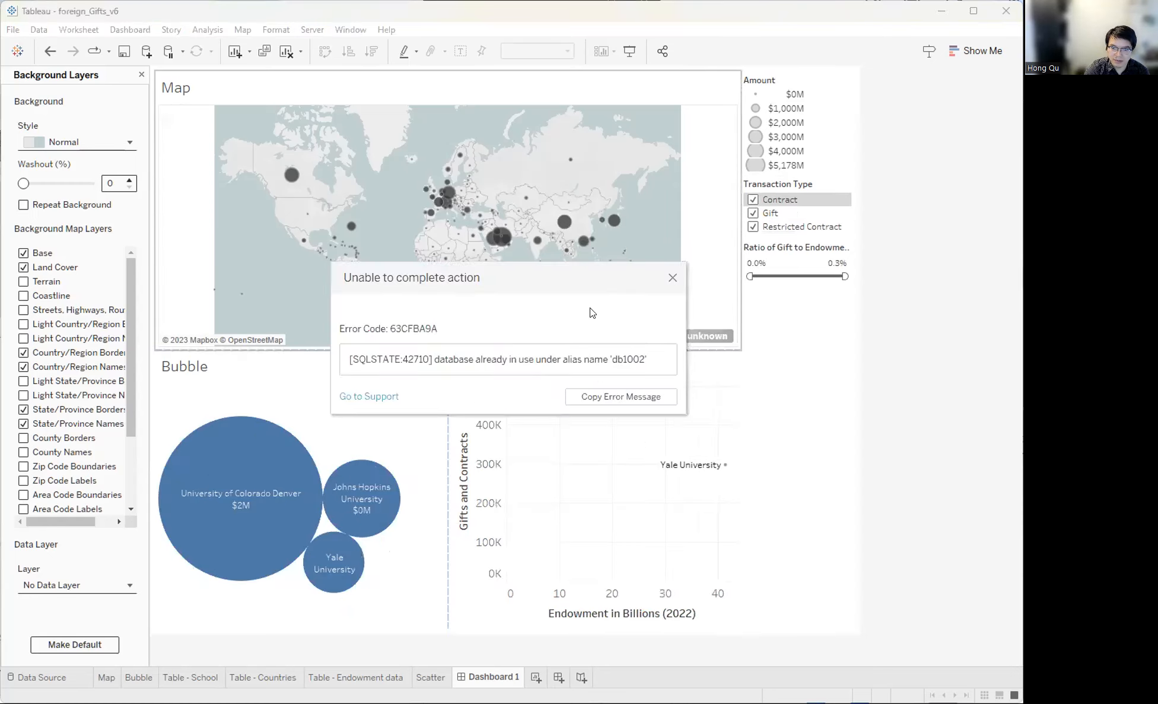
{"action": "left_click", "coordinate": [672, 278]}
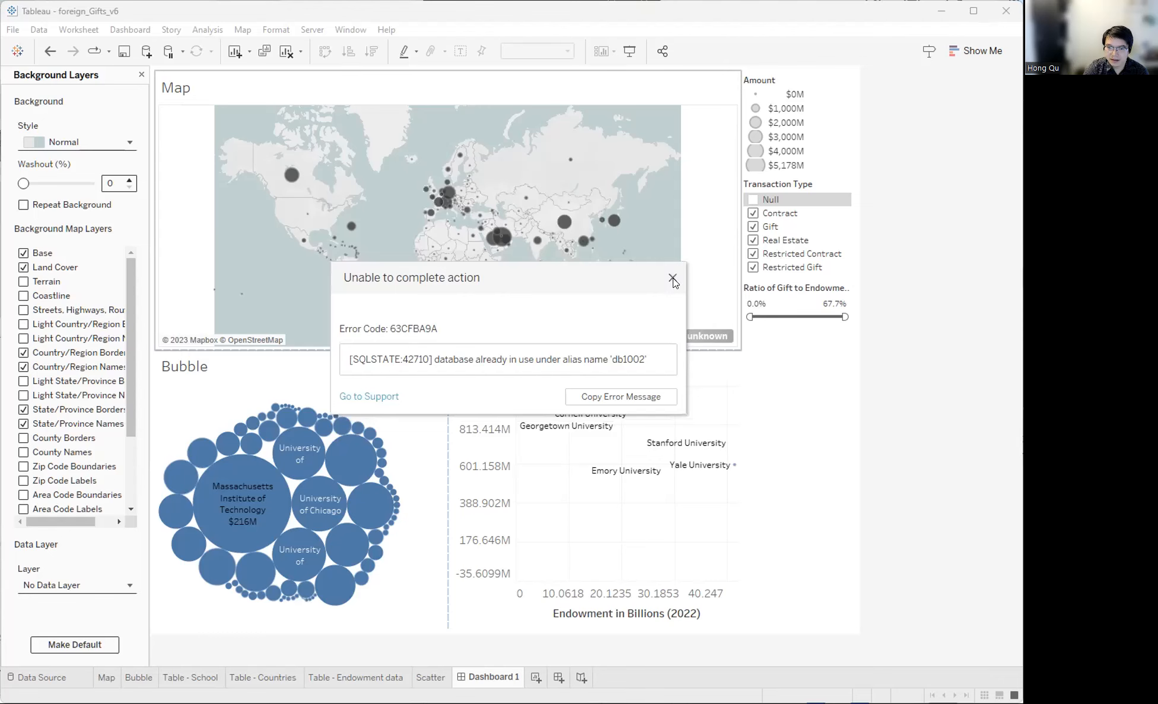
{"action": "left_click", "coordinate": [673, 277]}
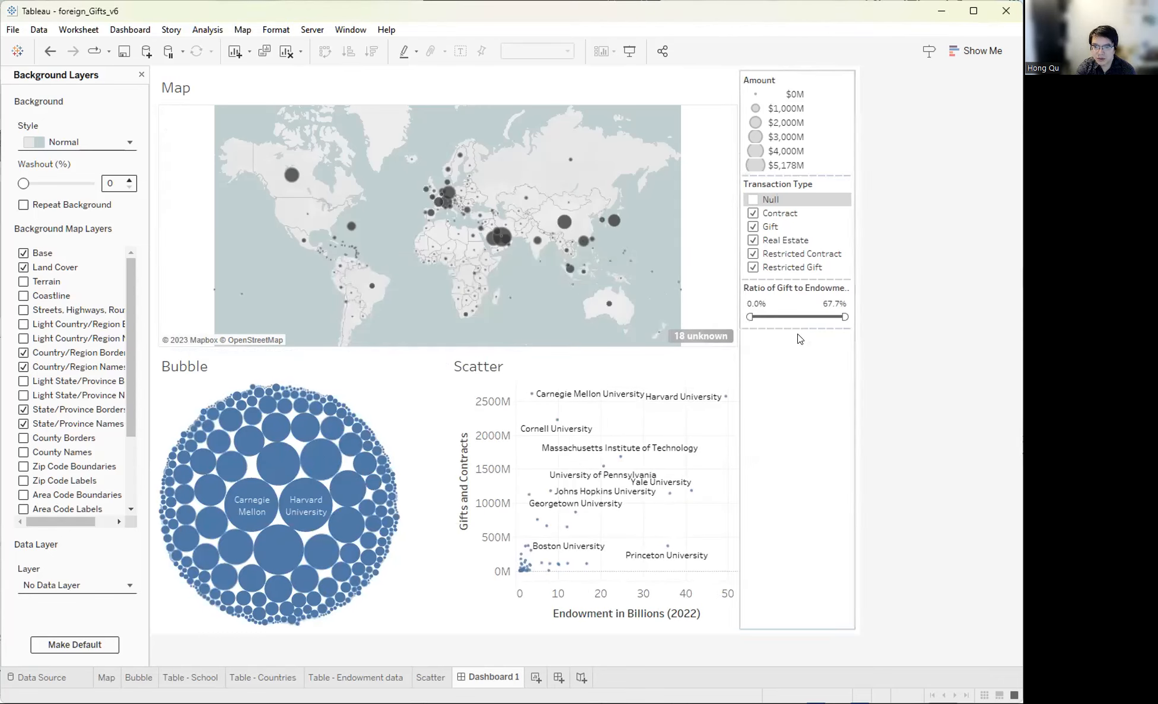
- Drag the Amount size legend out of the right column to float over the map's lower right
{"action": "left_click", "coordinate": [795, 76]}
{"action": "left_click_drag", "start_coordinate": [795, 76], "coordinate": [677, 218]}
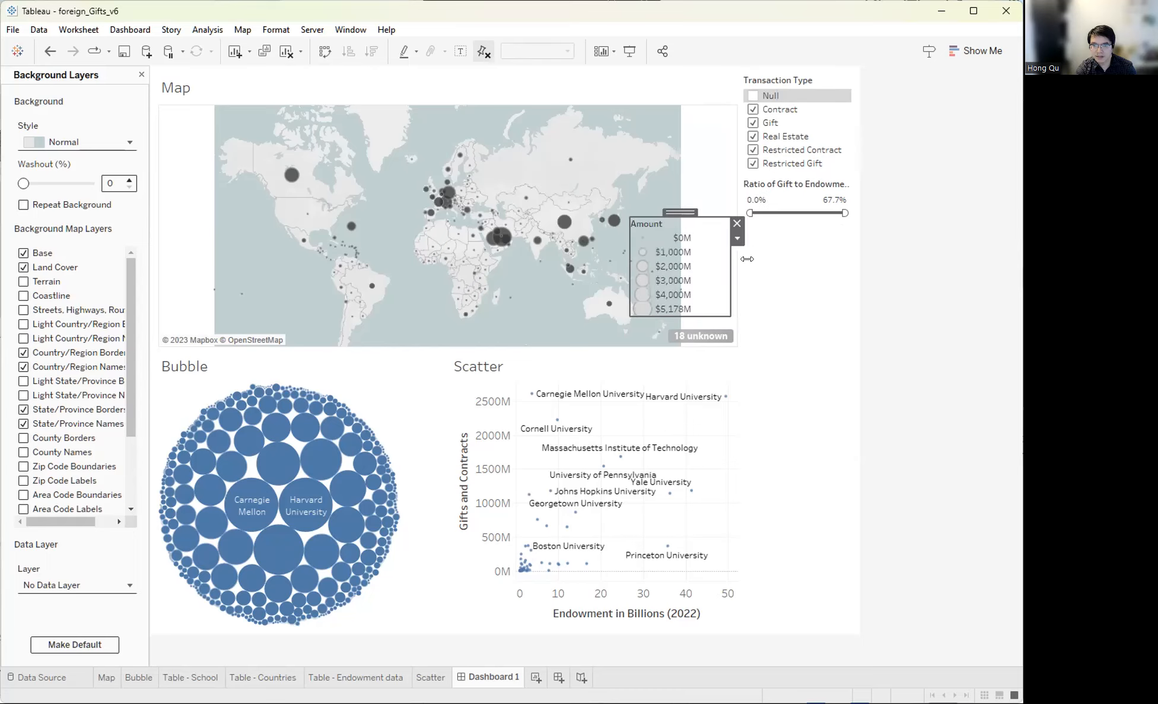
{"action": "left_click", "coordinate": [945, 313]}
{"action": "left_click", "coordinate": [788, 136]}
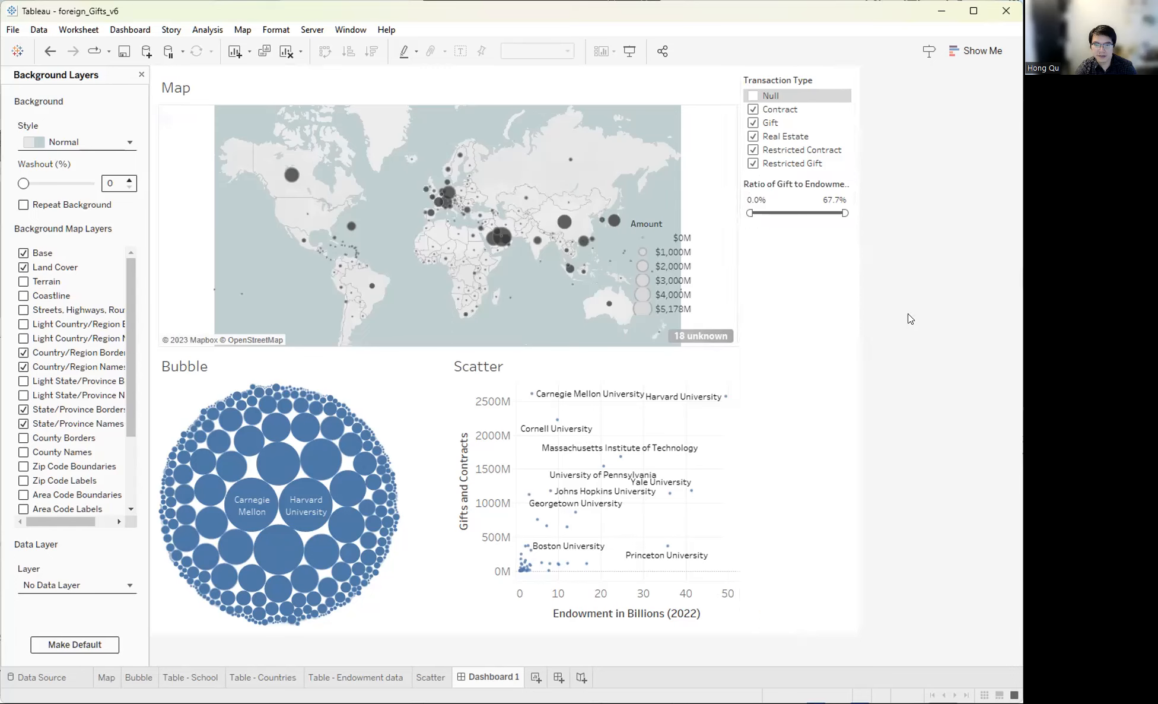
{"action": "left_click", "coordinate": [711, 175]}
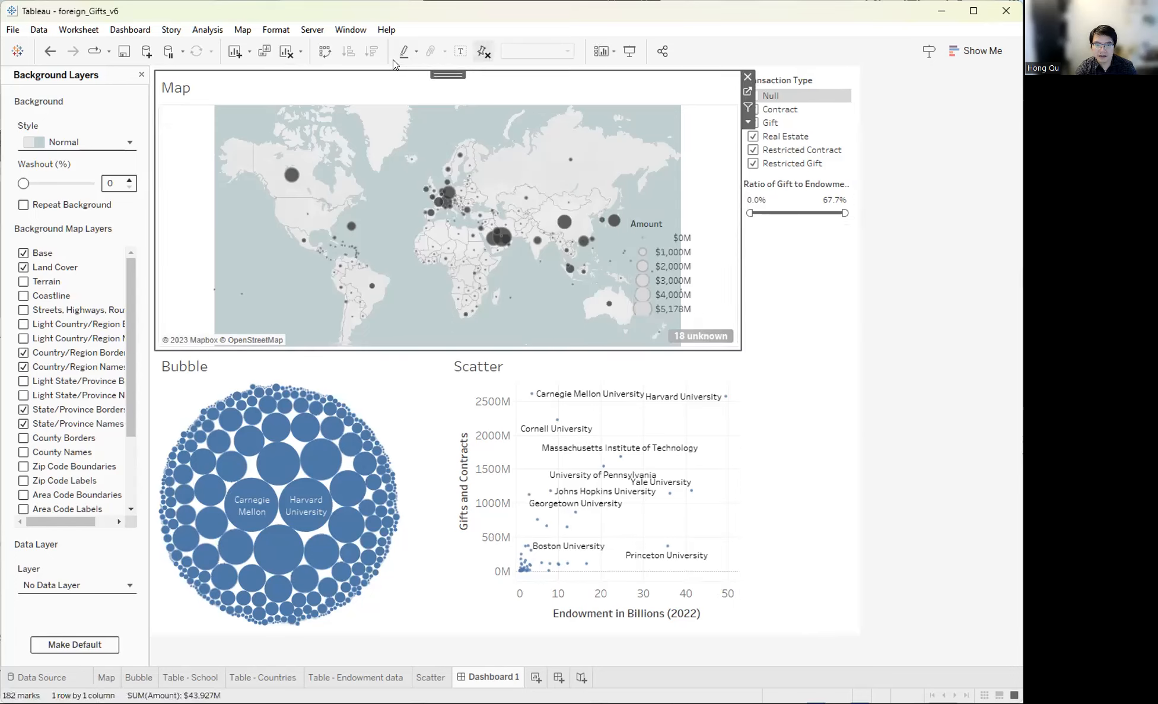
- Review the Show/Hide Cards list and close it without changes
{"action": "left_click", "coordinate": [608, 50]}
{"action": "mouse_move", "coordinate": [662, 148]}
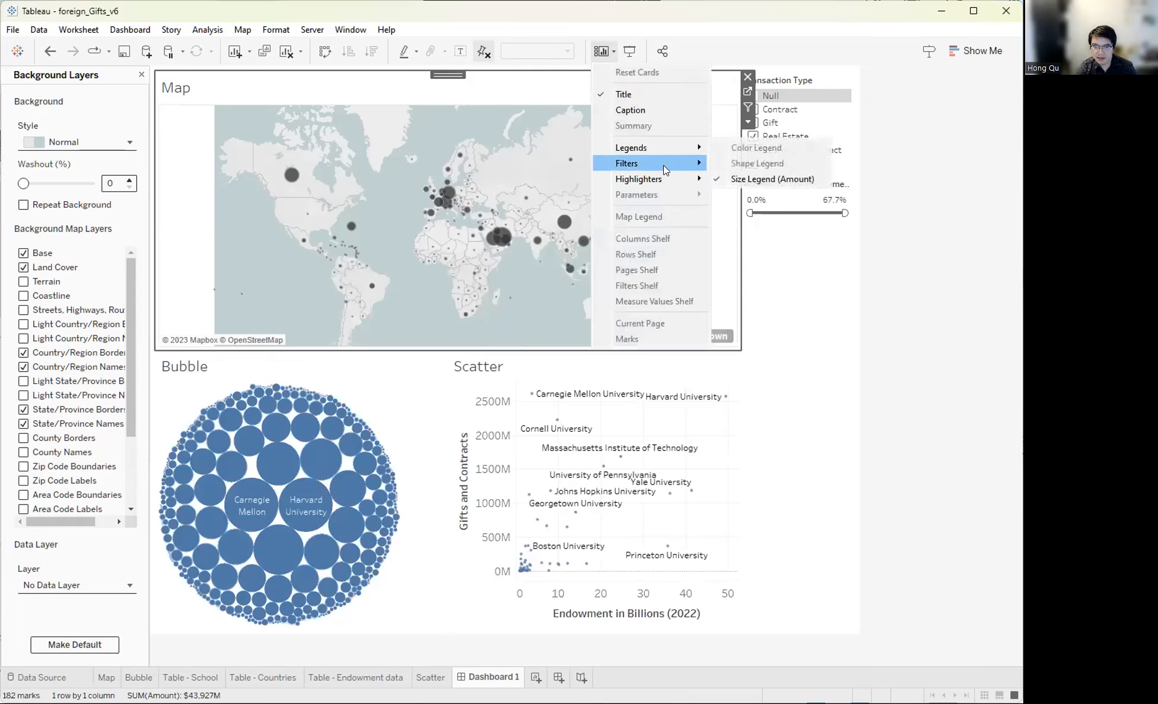
{"action": "mouse_move", "coordinate": [674, 176]}
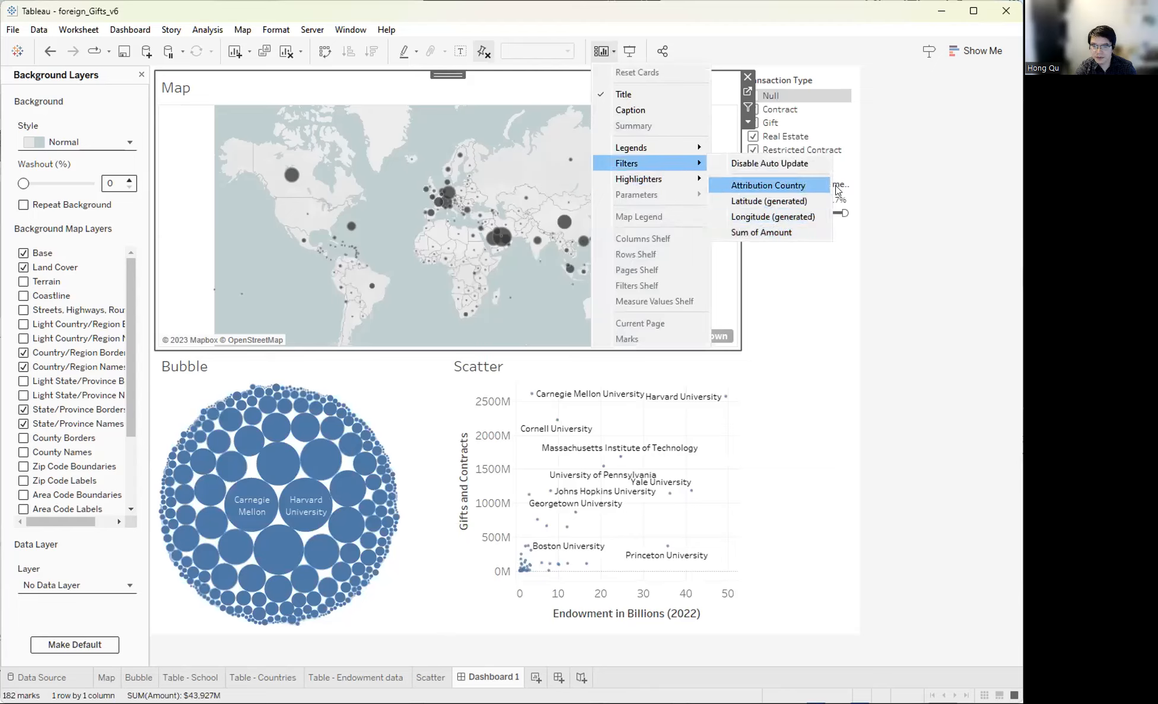
{"action": "left_click", "coordinate": [967, 217]}
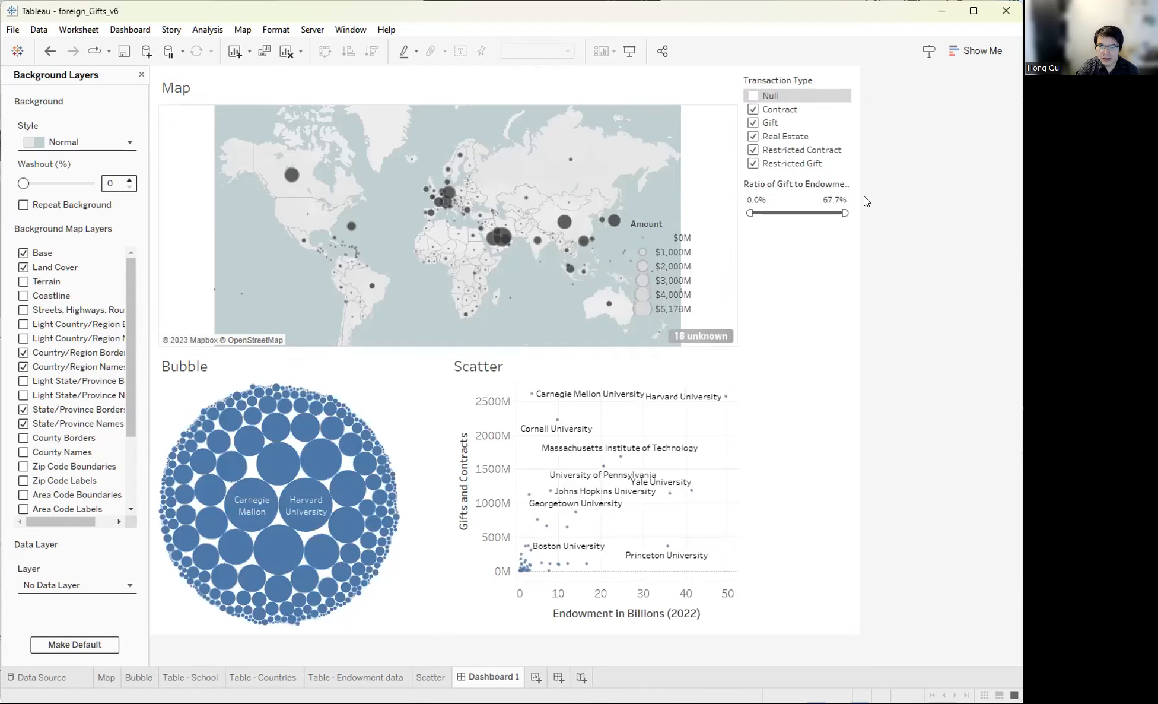
- Test and clear a Guam map filter, then open the Ratio of Gift to Endowment filter's menu
{"action": "left_click", "coordinate": [622, 253]}
{"action": "left_click", "coordinate": [525, 351]}
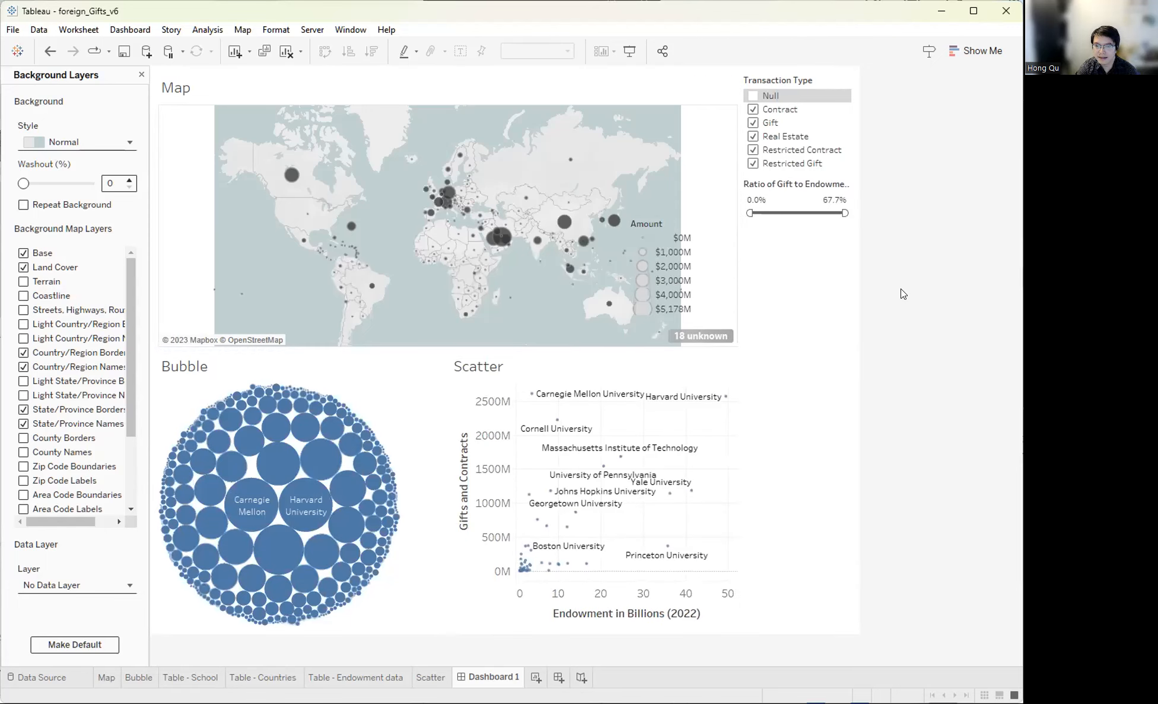
{"action": "left_click", "coordinate": [807, 185]}
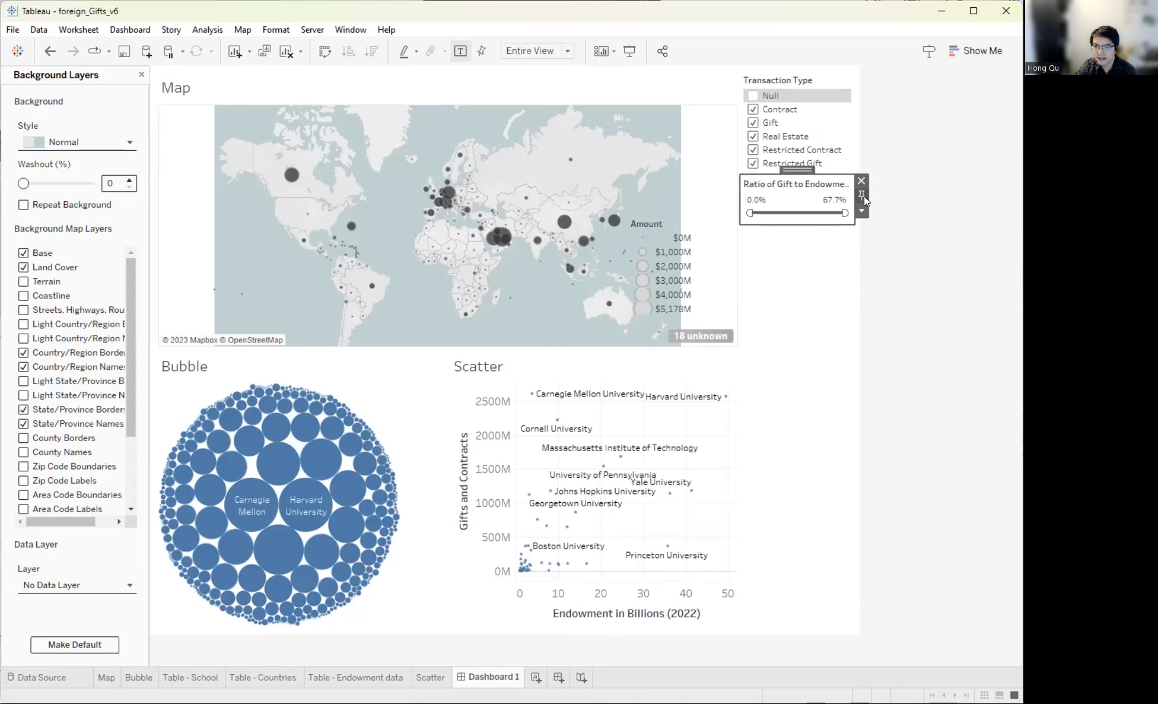
{"action": "left_click", "coordinate": [863, 211]}
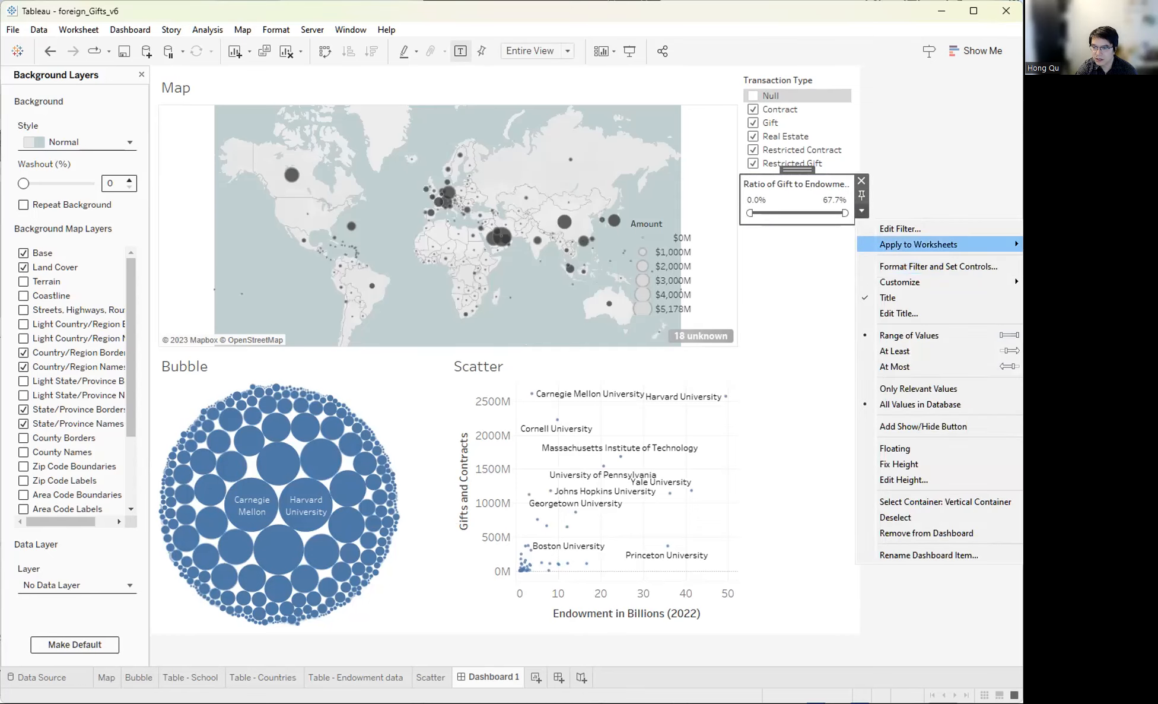
- Check the ratio filter's Selected Worksheets option, then move the slider onto the Scatter chart's top
{"action": "left_click", "coordinate": [878, 304]}
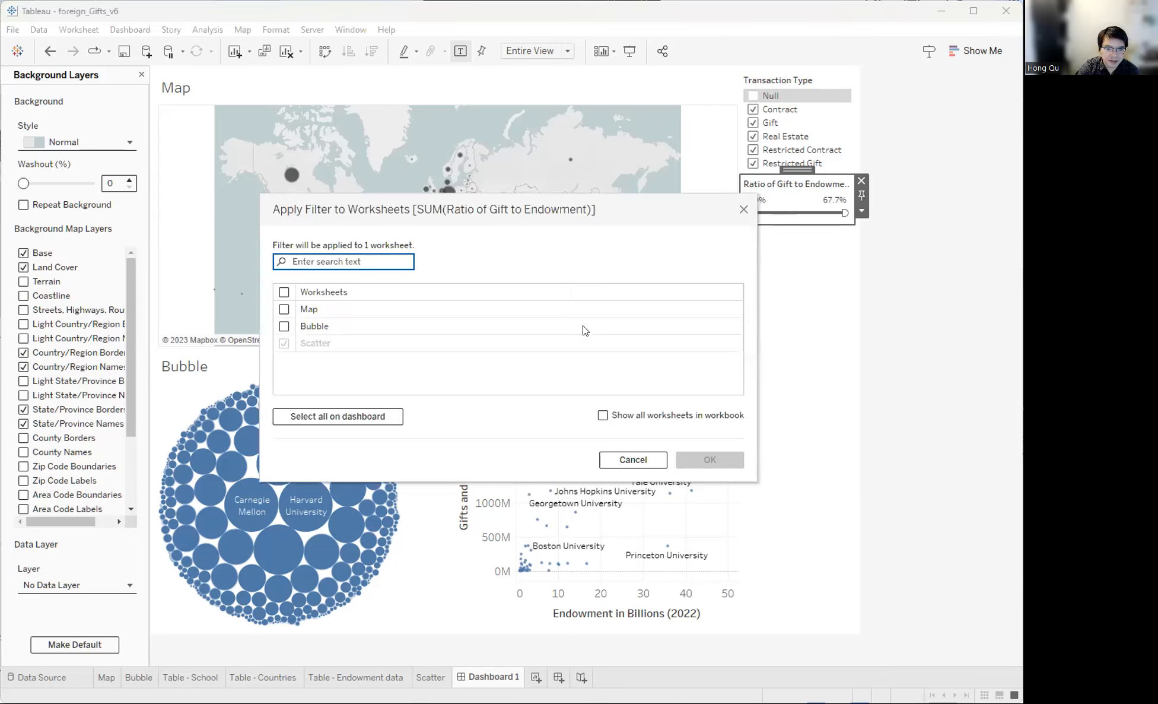
{"action": "left_click", "coordinate": [742, 210]}
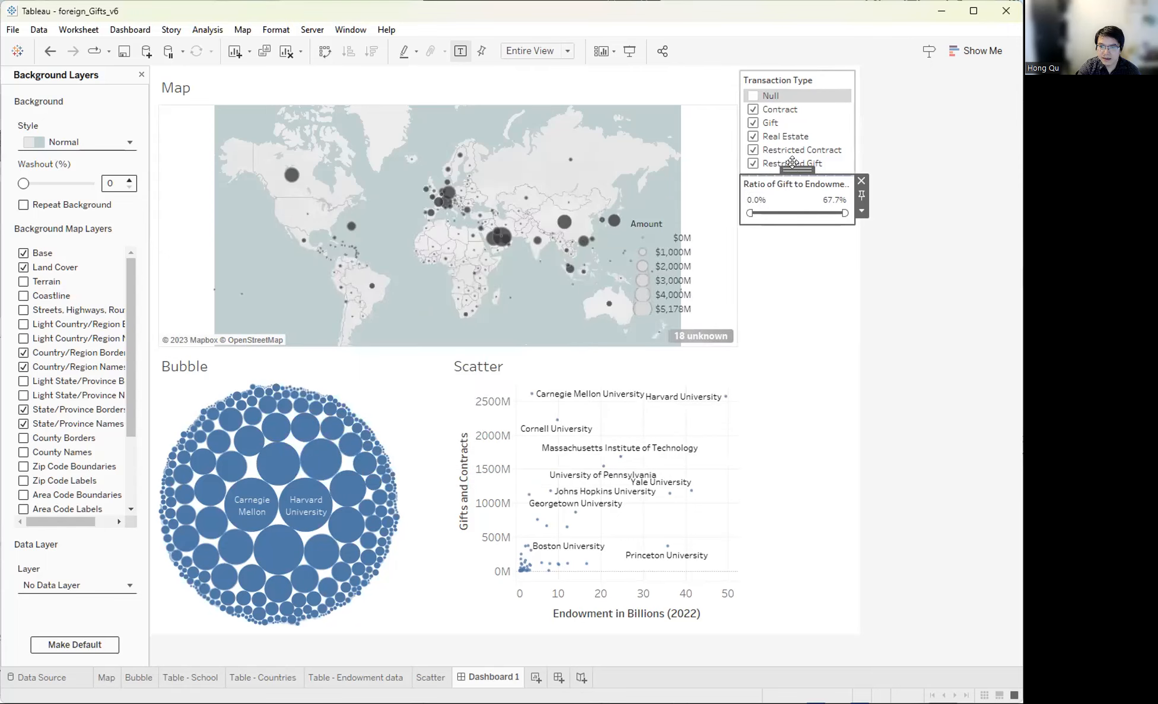
{"action": "left_click_drag", "start_coordinate": [794, 161], "coordinate": [667, 333]}
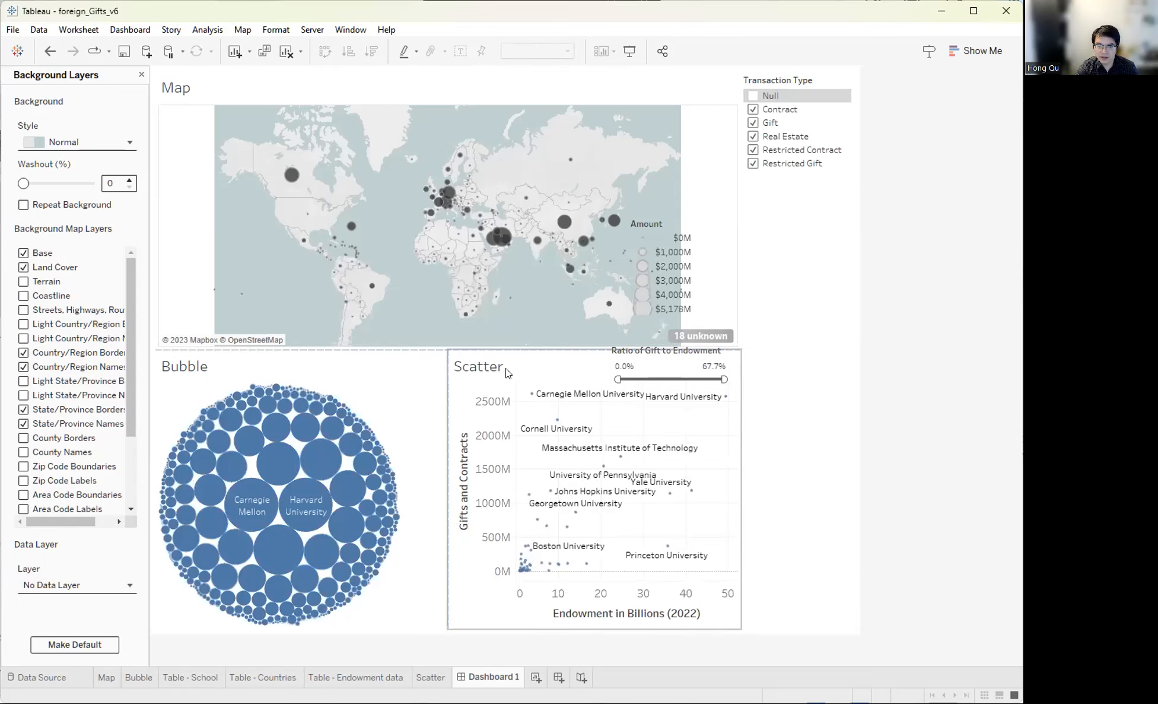
- Hide the Map view's title
{"action": "left_click", "coordinate": [178, 89]}
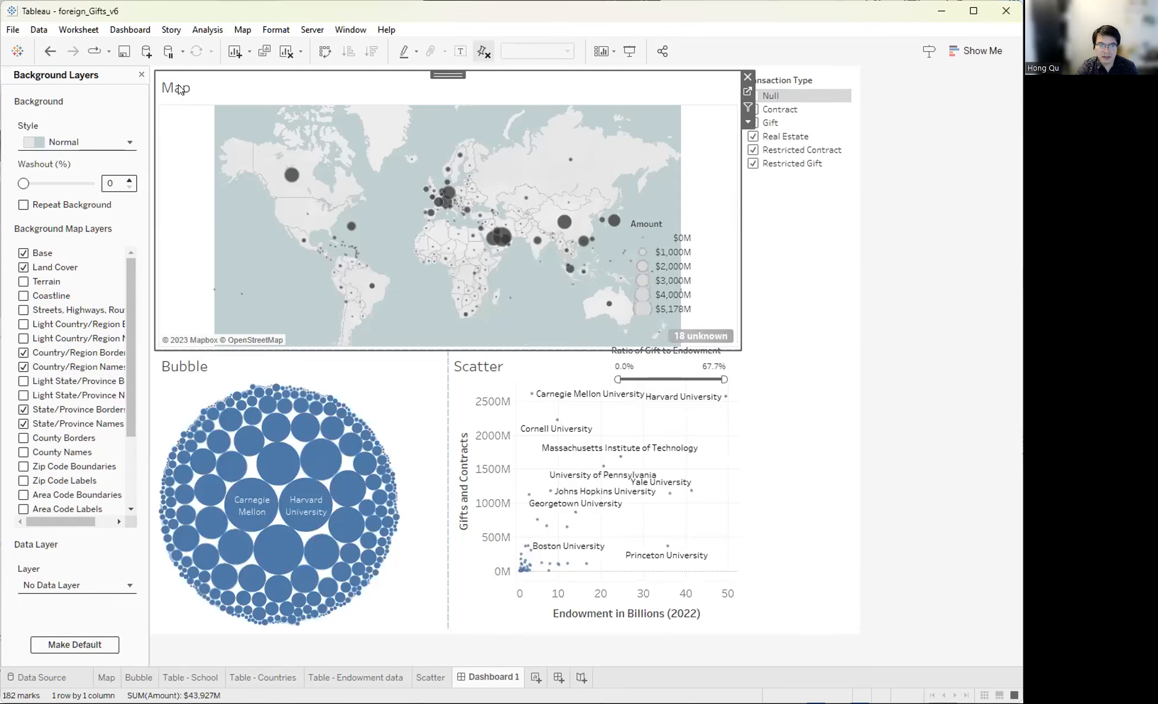
{"action": "right_click", "coordinate": [179, 89]}
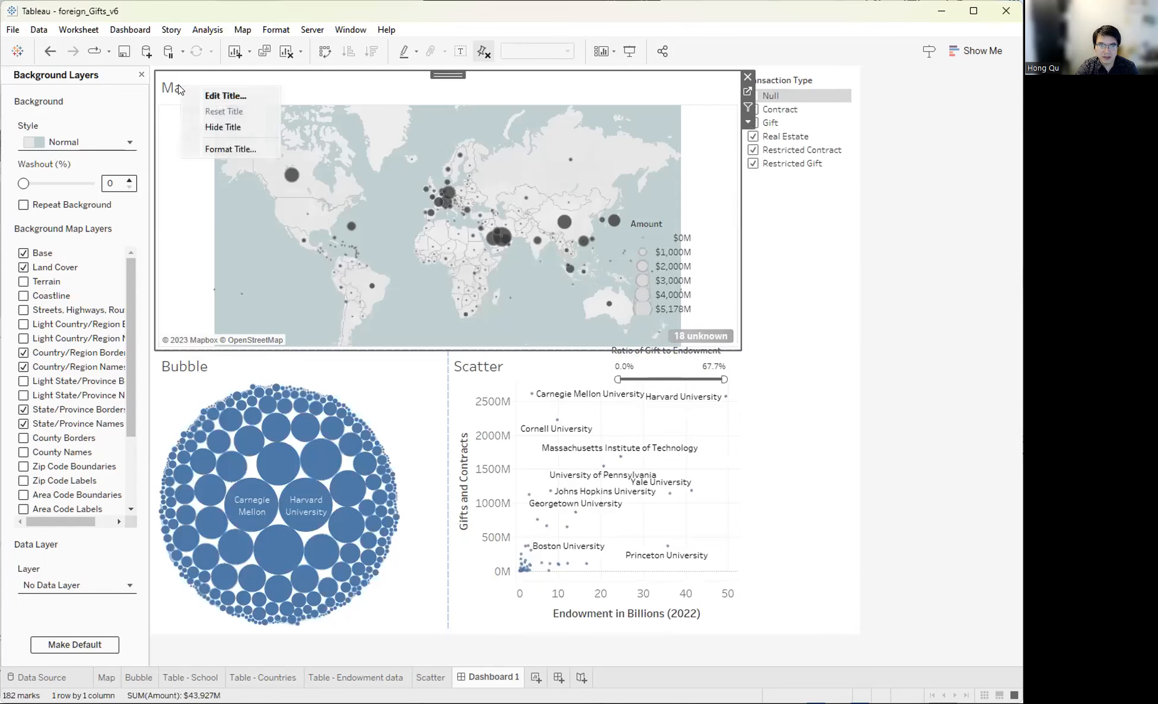
{"action": "left_click", "coordinate": [209, 127]}
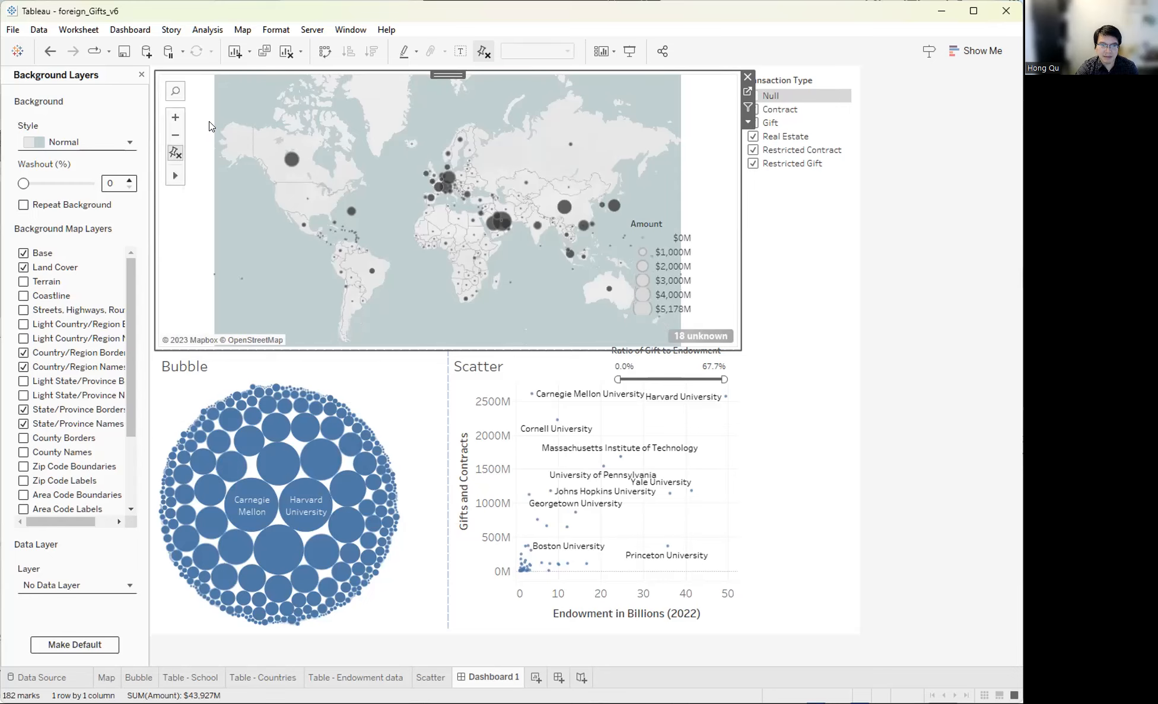
- Rename the bubble chart's title to 'Schools'
{"action": "left_click", "coordinate": [178, 368]}
{"action": "double_click", "coordinate": [184, 367]}
{"action": "key", "text": "ctrl+a"}
{"action": "type", "text": "Schools"}
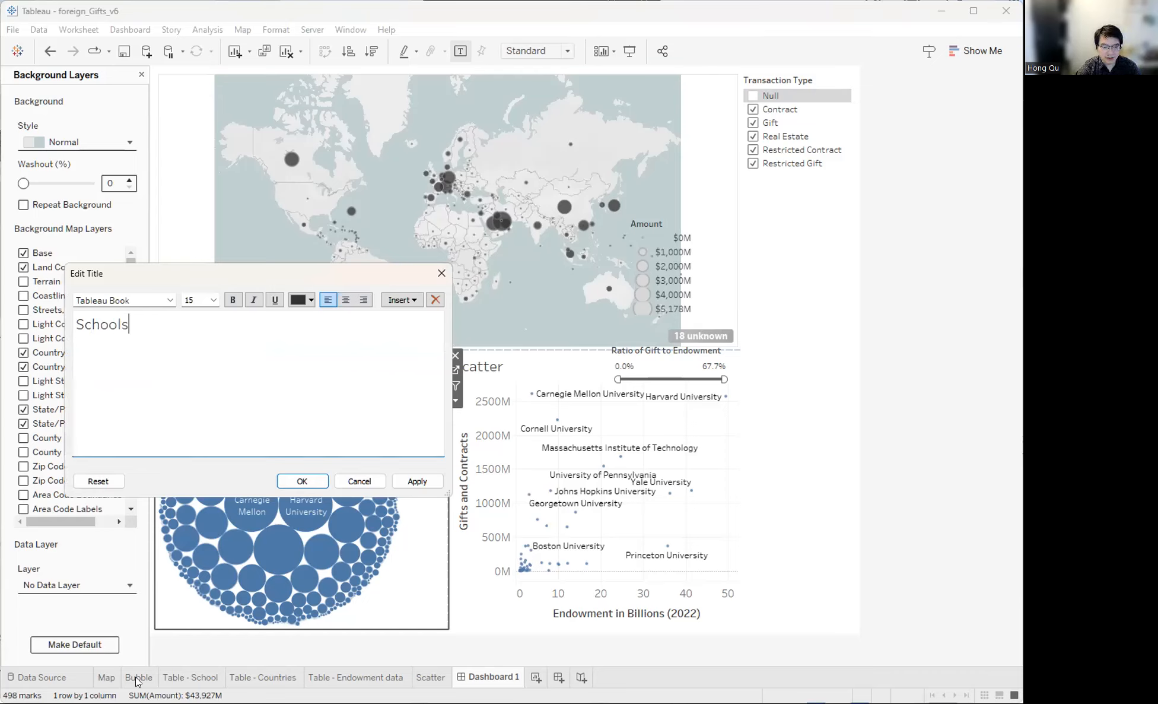
{"action": "left_click", "coordinate": [302, 481]}
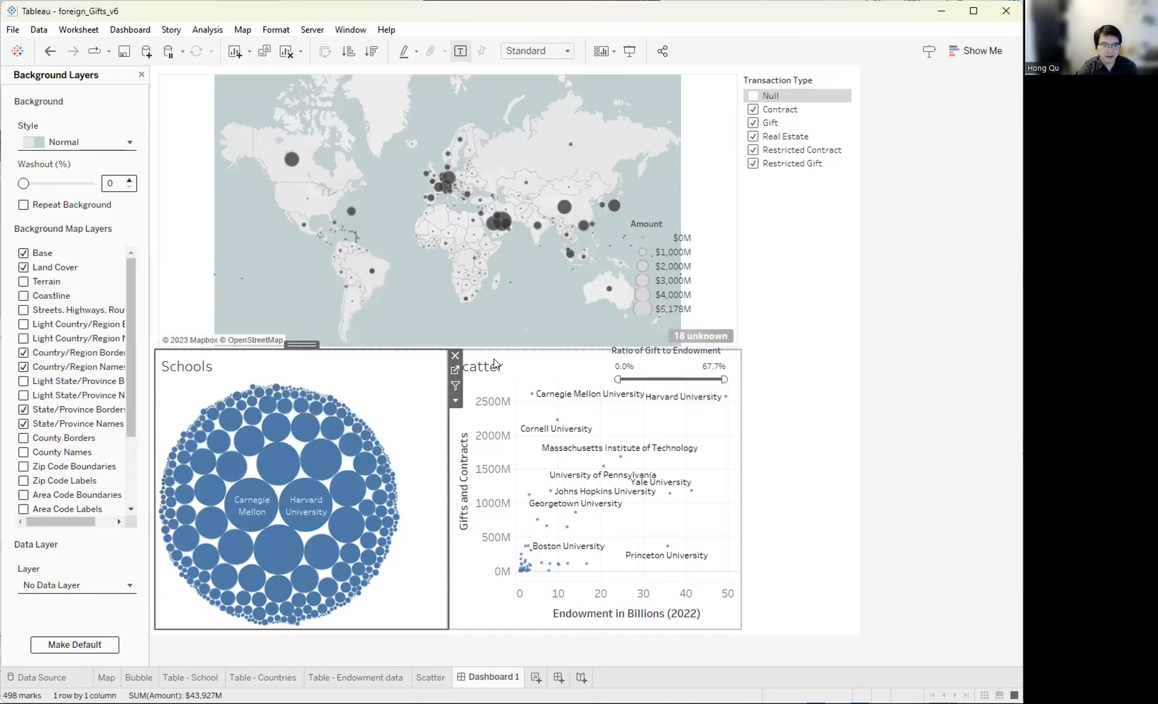
{"action": "double_click", "coordinate": [494, 363]}
- Retitle the scatter 'Endowment vs <Transaction Type>' by inserting the Transaction Type field in place of 'Gifts'
{"action": "key", "text": "ctrl+a"}
{"action": "type", "text": "Endowment"}
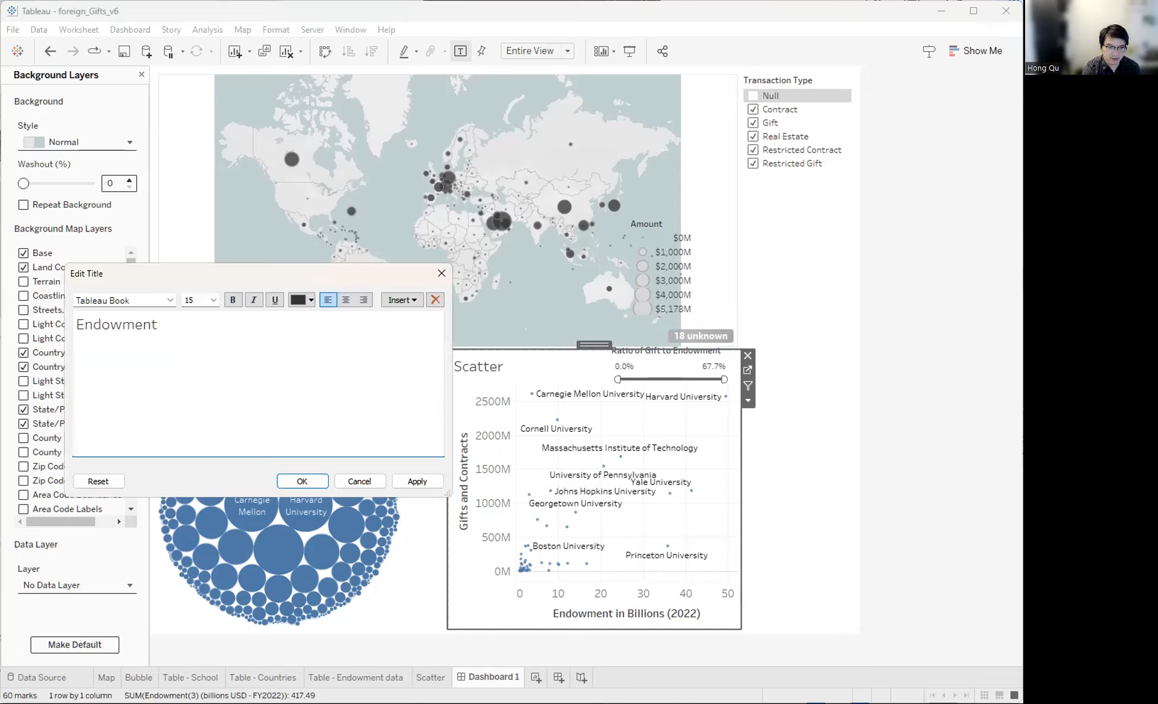
{"action": "type", "text": " vs Gifts"}
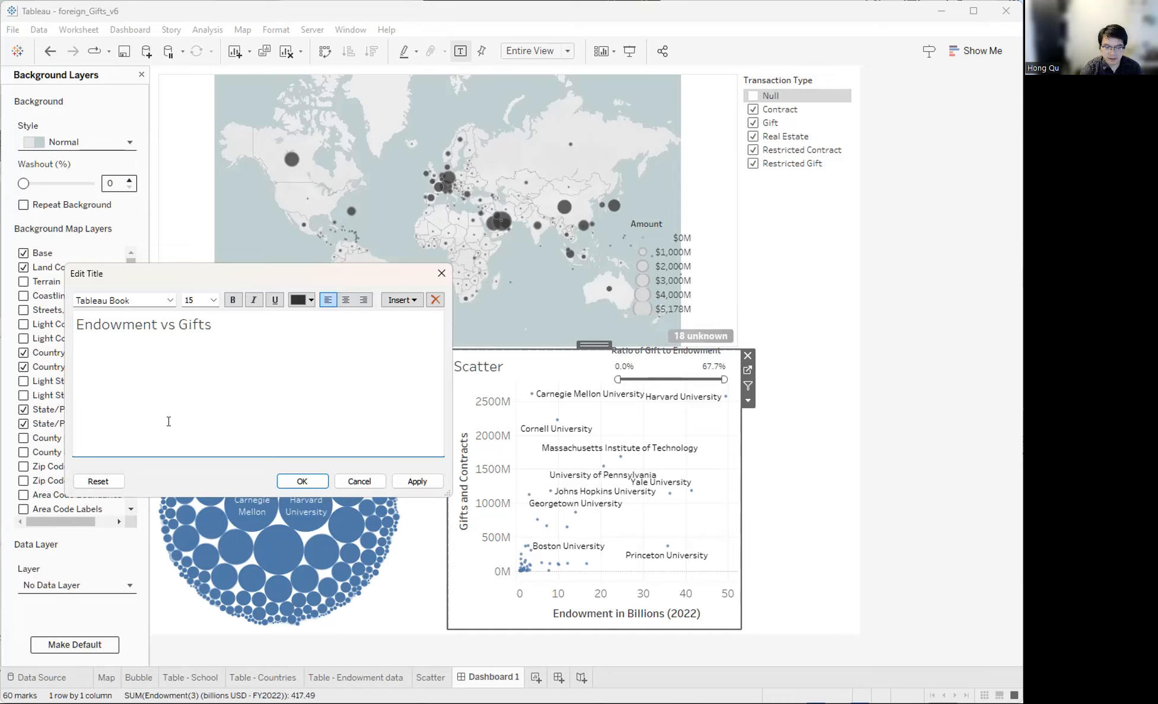
{"action": "left_click_drag", "start_coordinate": [235, 334], "coordinate": [177, 319]}
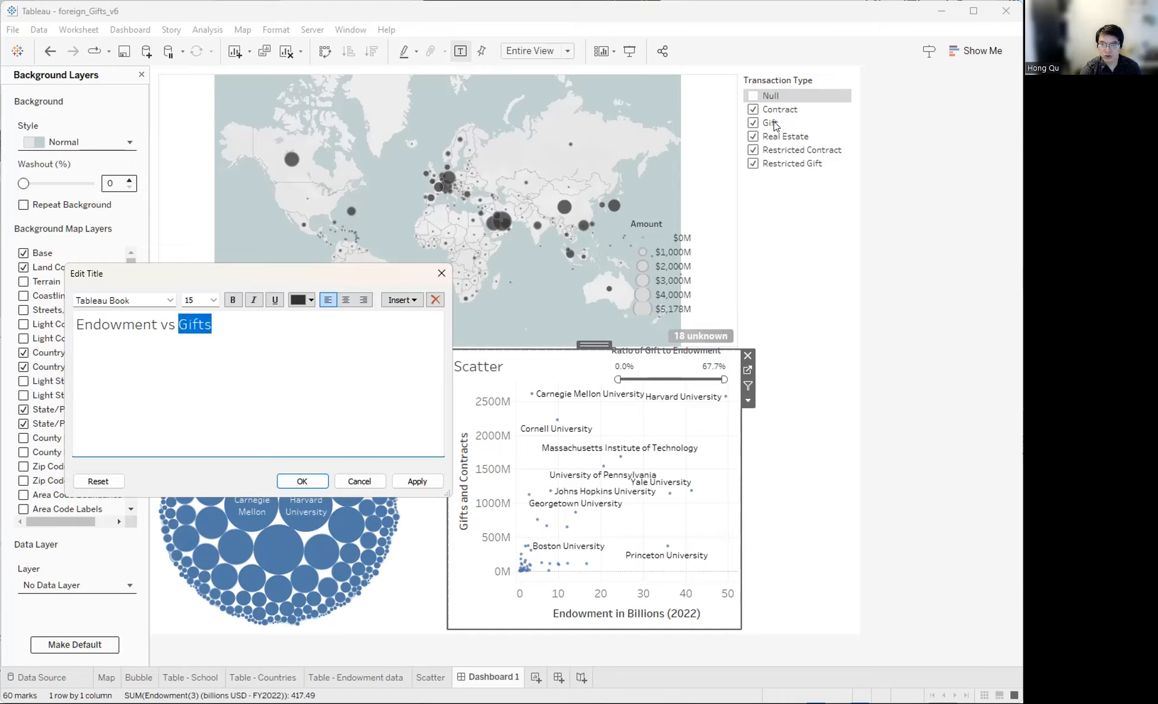
{"action": "left_click", "coordinate": [270, 330]}
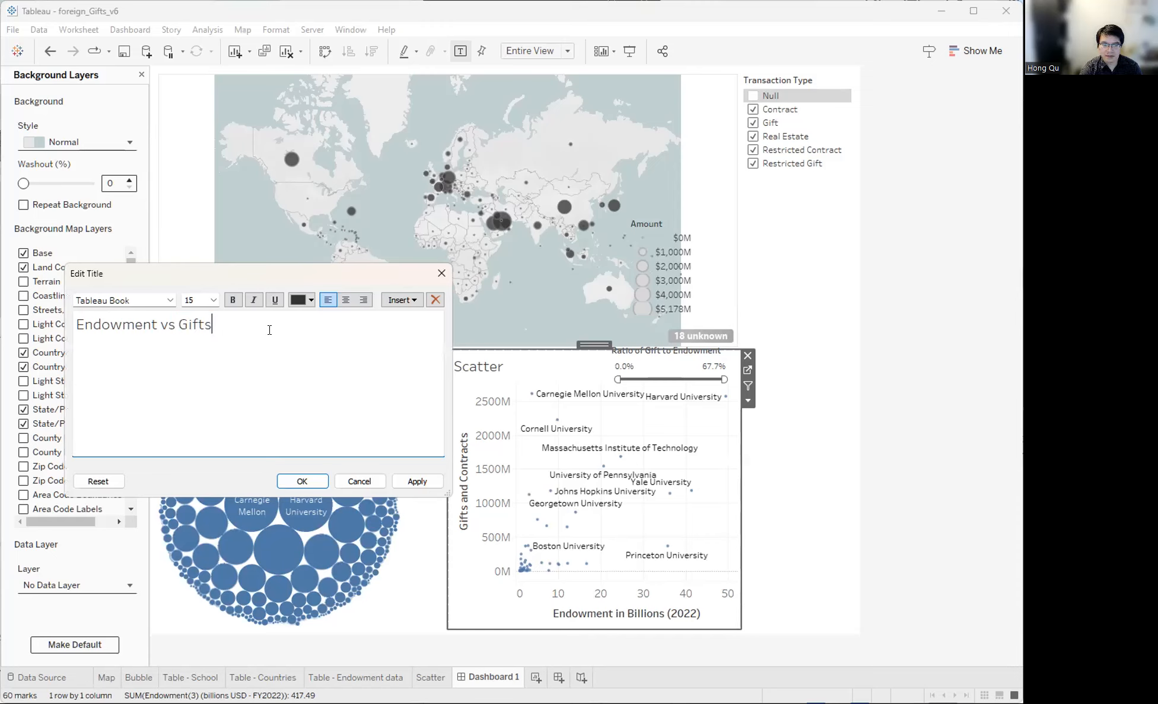
{"action": "left_click", "coordinate": [402, 300]}
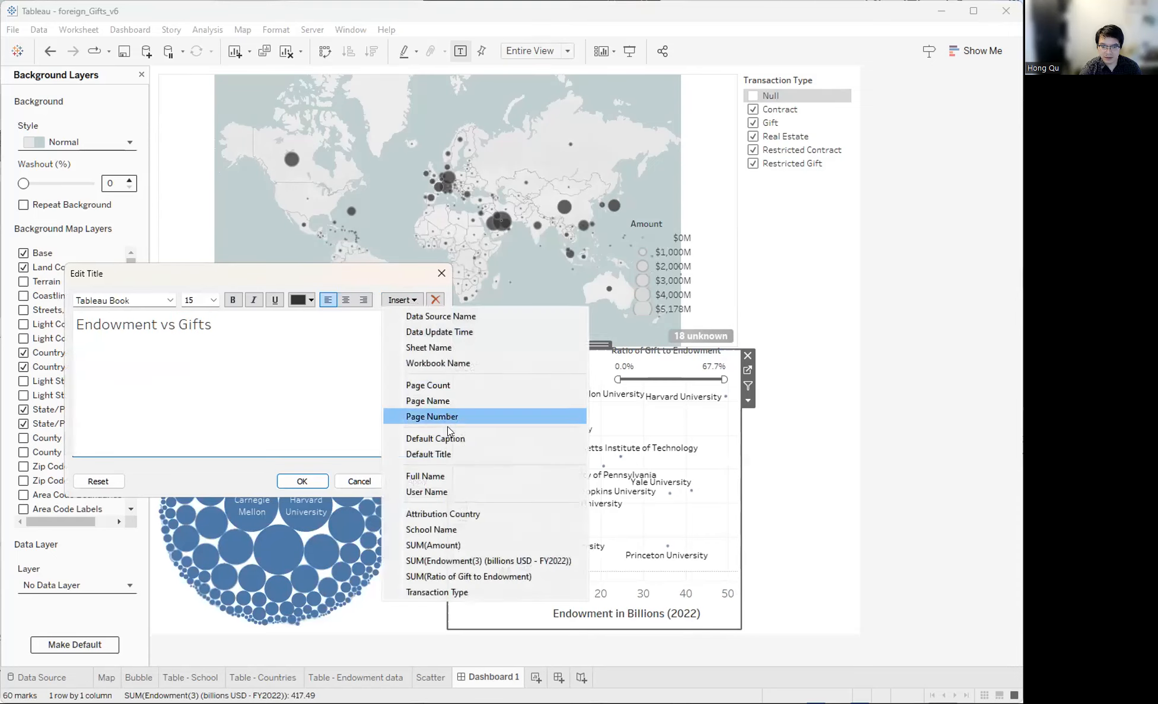
{"action": "left_click", "coordinate": [449, 592]}
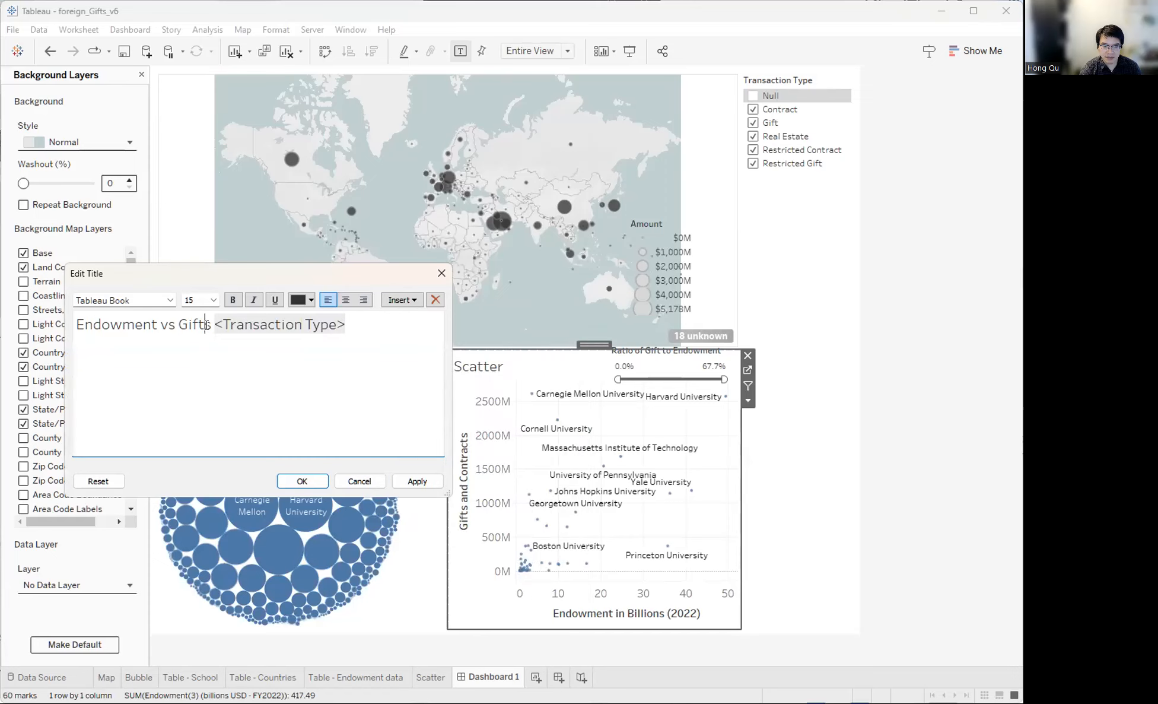
{"action": "left_click_drag", "start_coordinate": [212, 324], "coordinate": [172, 321]}
{"action": "key", "text": "BackSpace"}
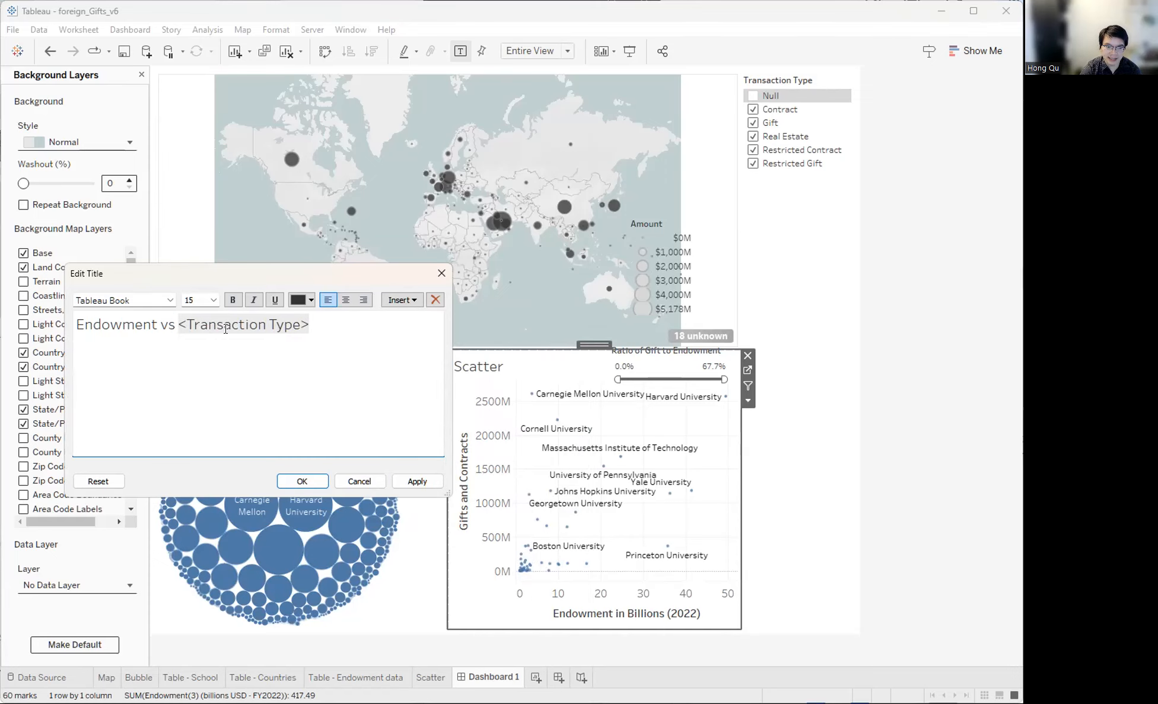
{"action": "left_click", "coordinate": [403, 480]}
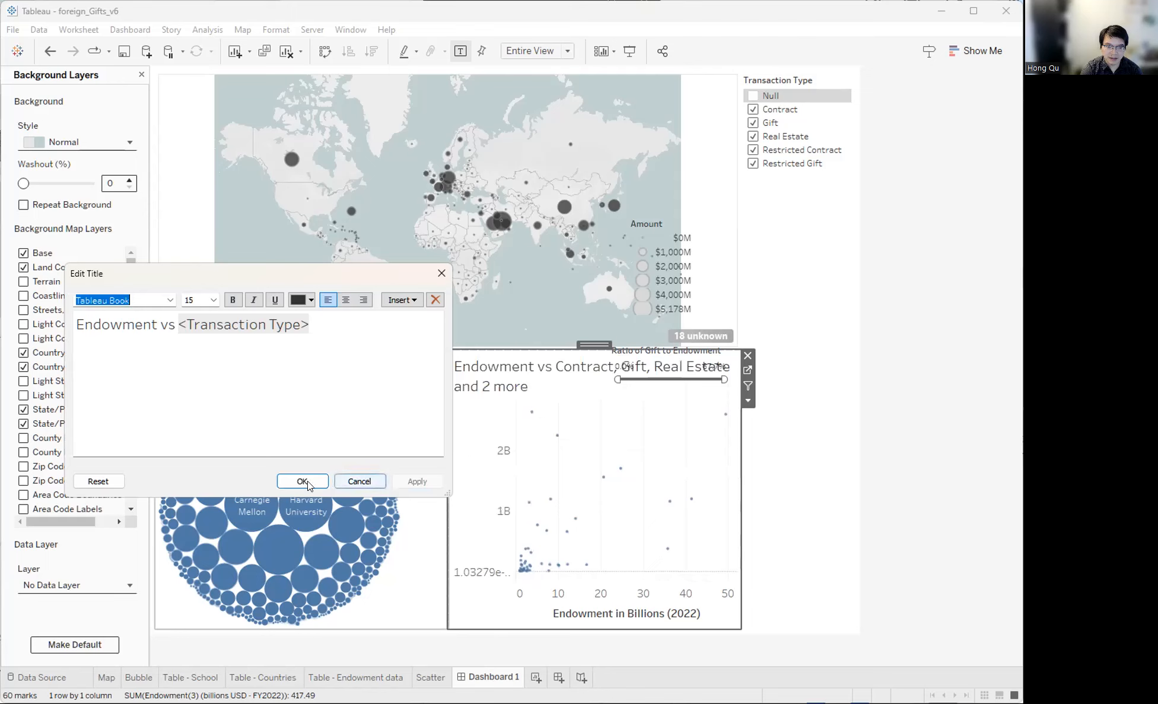
{"action": "left_click", "coordinate": [302, 482]}
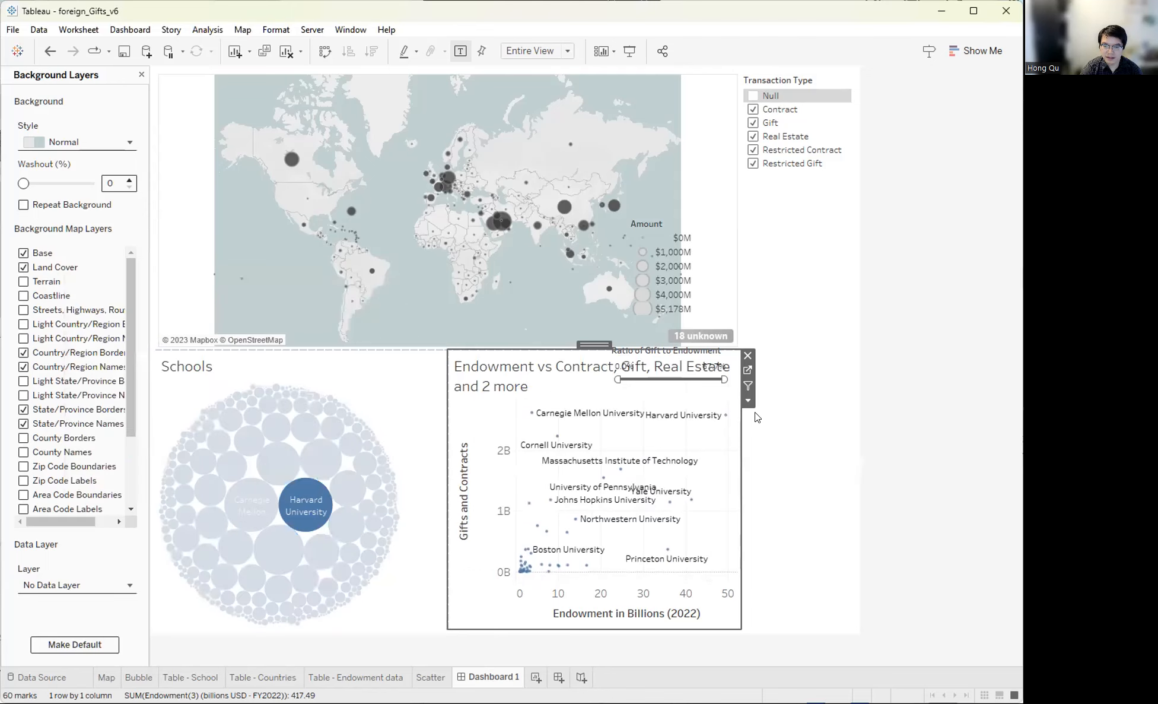
- Uncheck Contract, Gift, Real Estate and Restricted Contract so only Restricted Gift stays selected
{"action": "left_click", "coordinate": [752, 110]}
{"action": "left_click", "coordinate": [753, 123]}
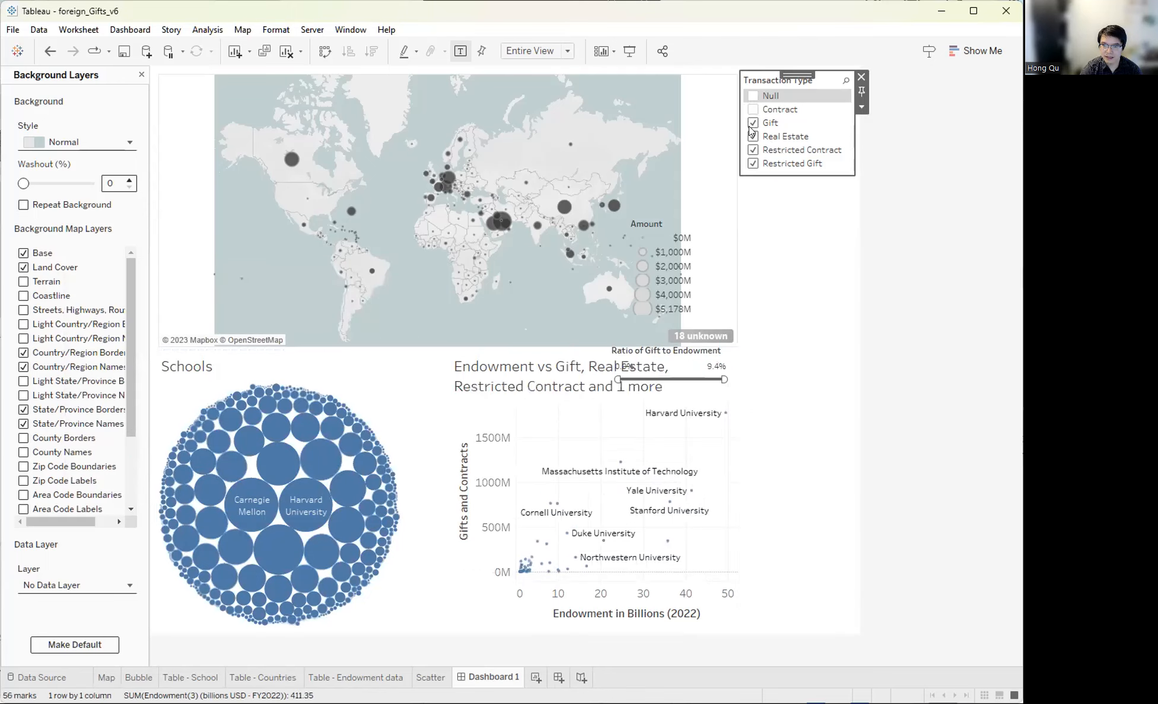
{"action": "left_click", "coordinate": [753, 137]}
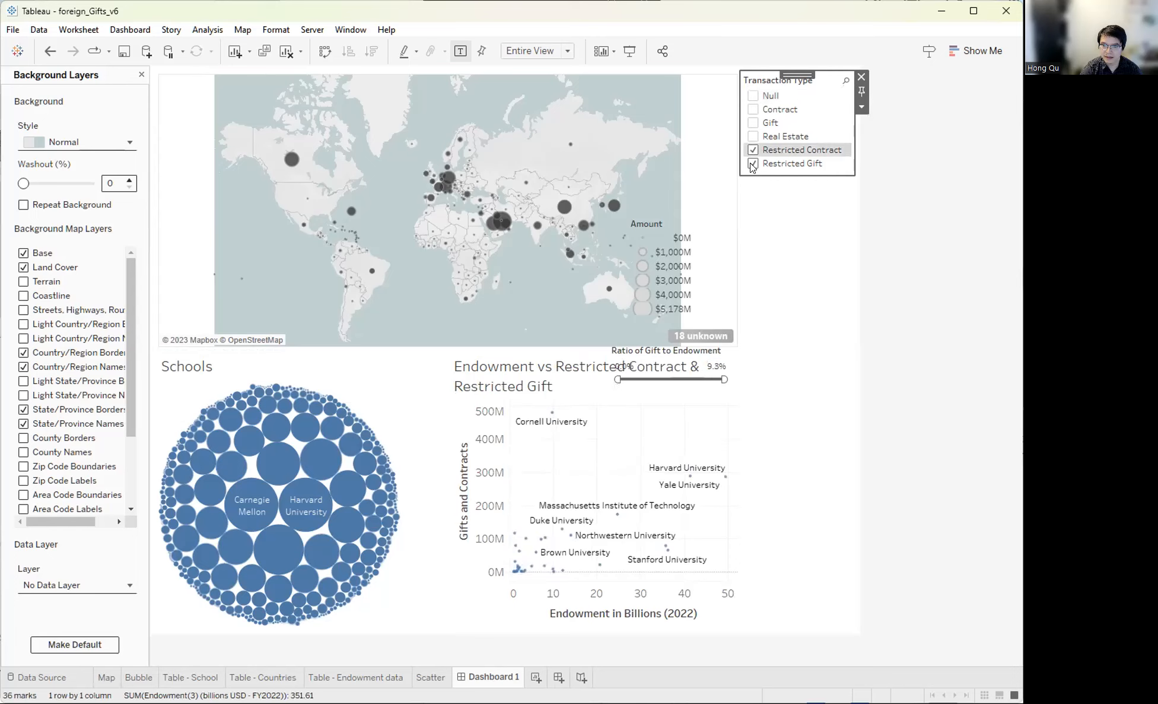
{"action": "left_click", "coordinate": [753, 149]}
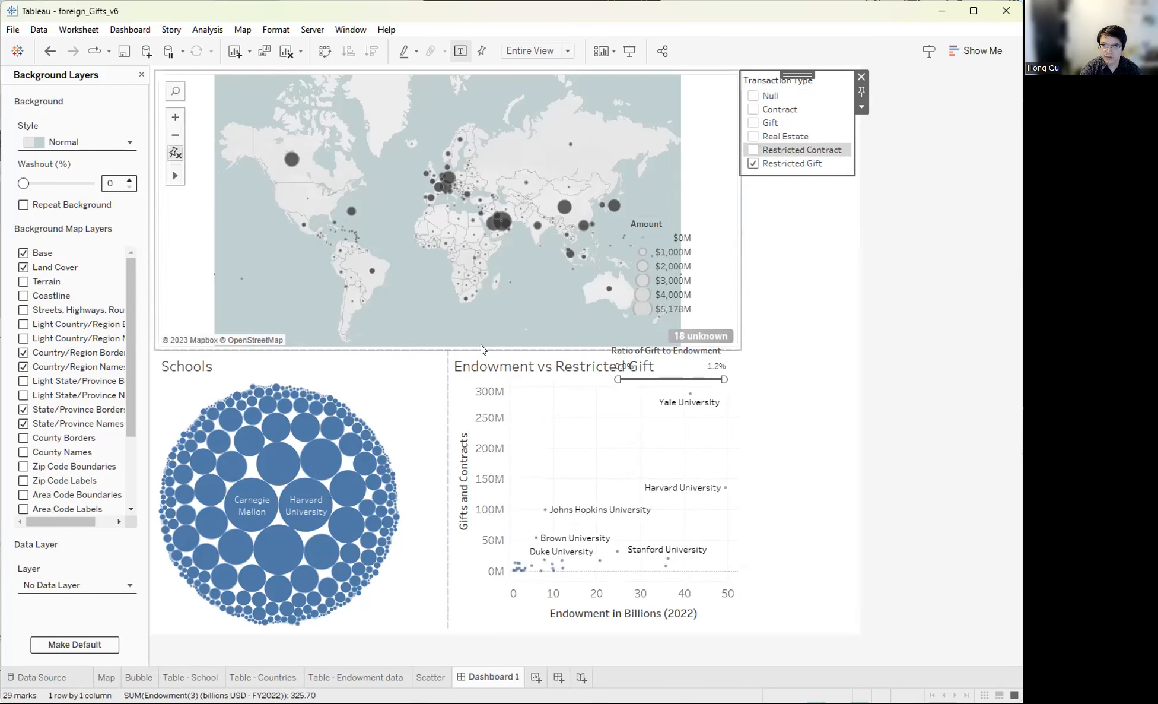
- Nudge the gift-to-endowment ratio slider closer to the scatter title
{"action": "left_click", "coordinate": [604, 366]}
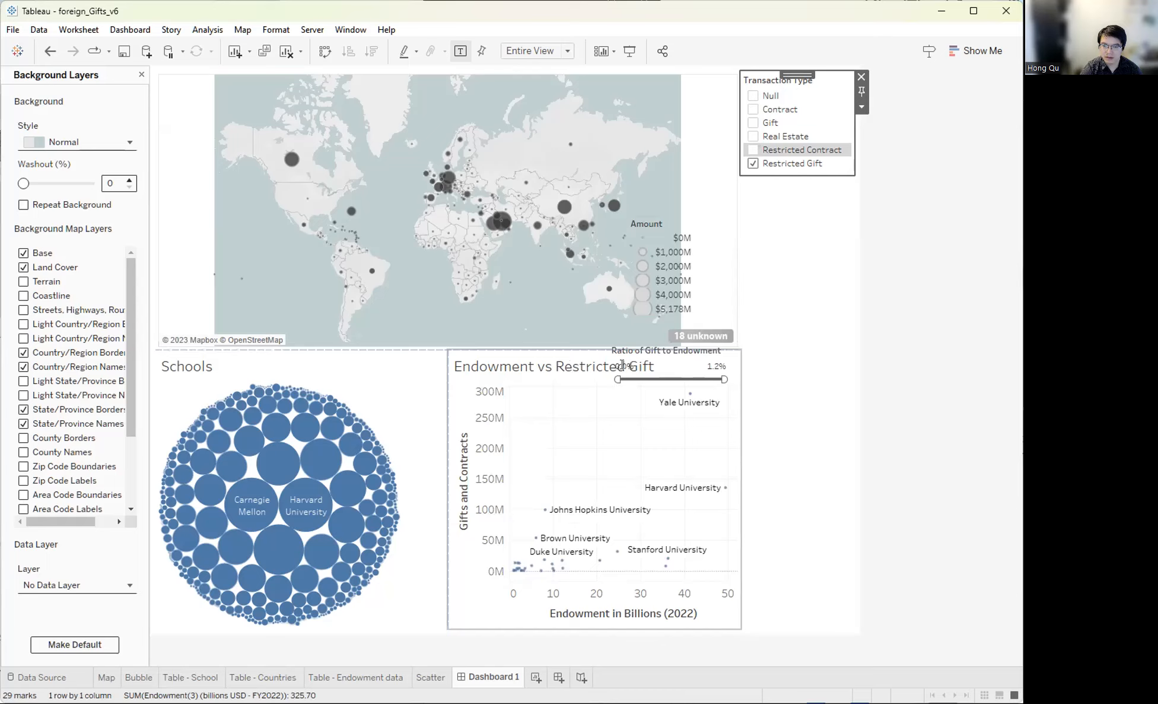
{"action": "left_click", "coordinate": [673, 380]}
{"action": "left_click_drag", "start_coordinate": [670, 339], "coordinate": [683, 361]}
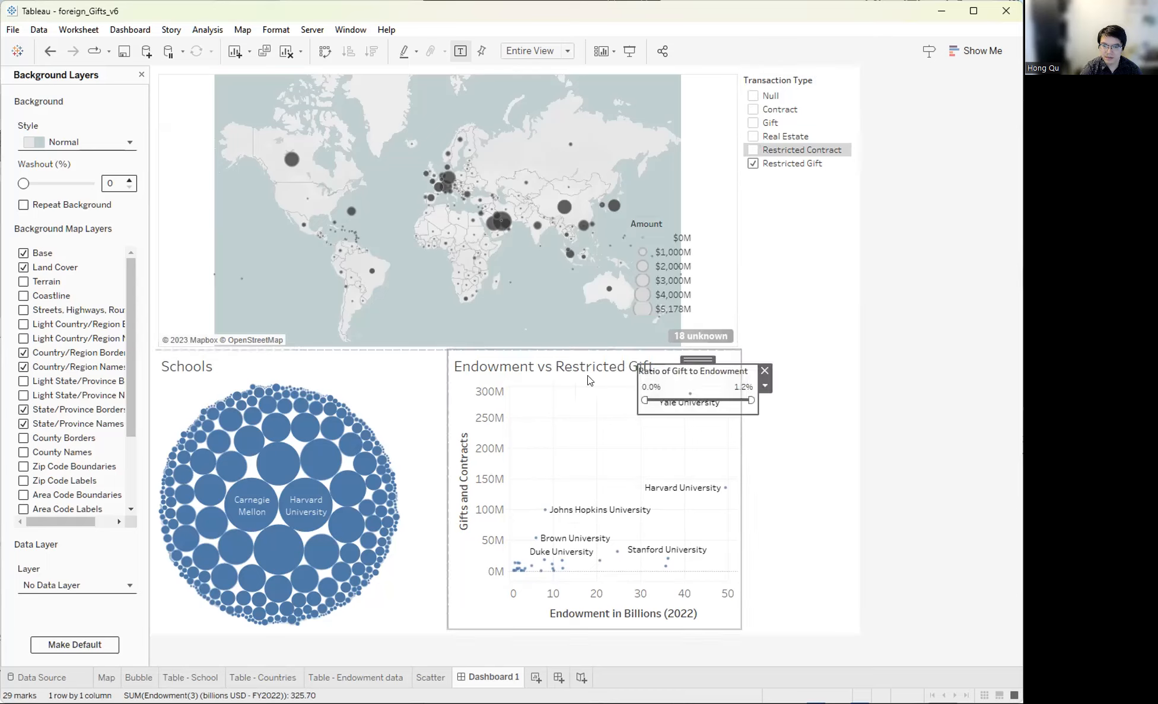
- Move the ratio slider into the right-hand column below the Transaction Type filter
{"action": "double_click", "coordinate": [511, 366]}
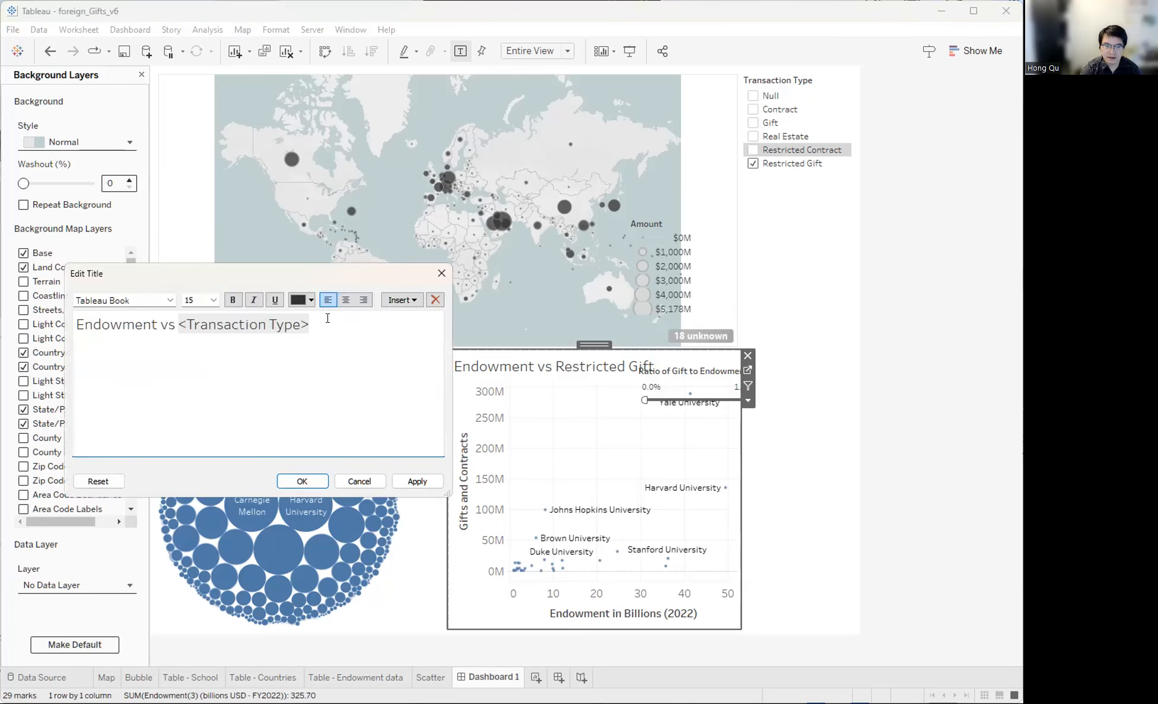
{"action": "left_click", "coordinate": [688, 372]}
{"action": "left_click_drag", "start_coordinate": [694, 360], "coordinate": [792, 349]}
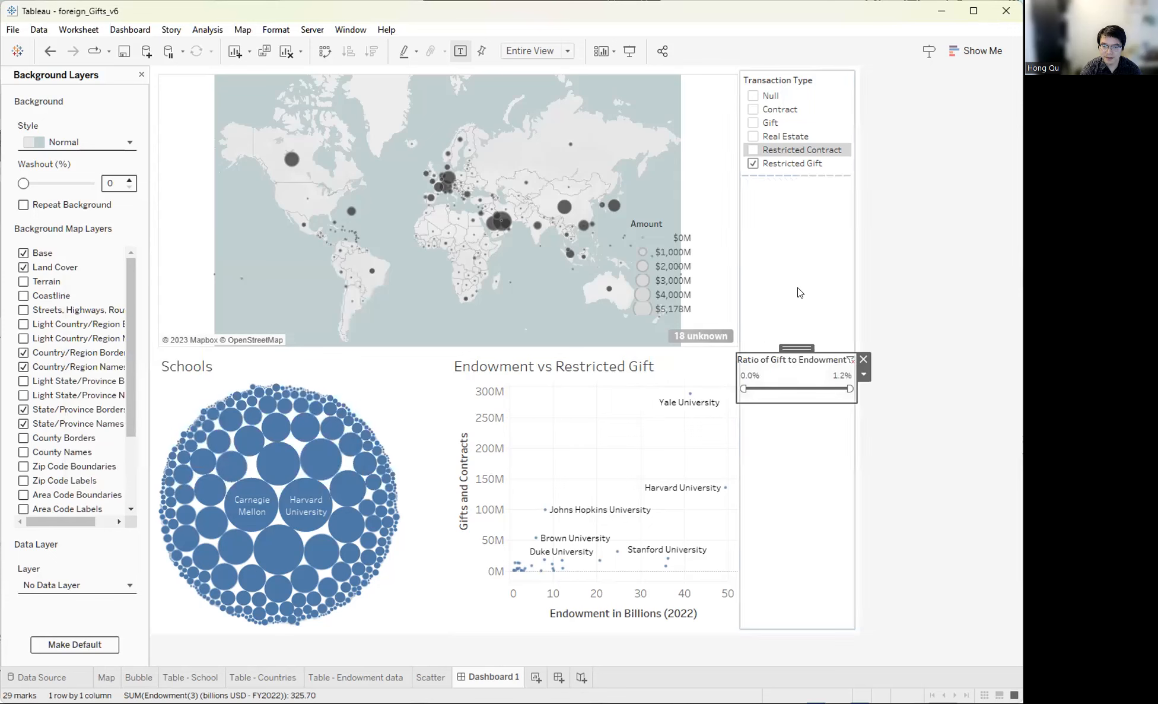
{"action": "left_click", "coordinate": [801, 257]}
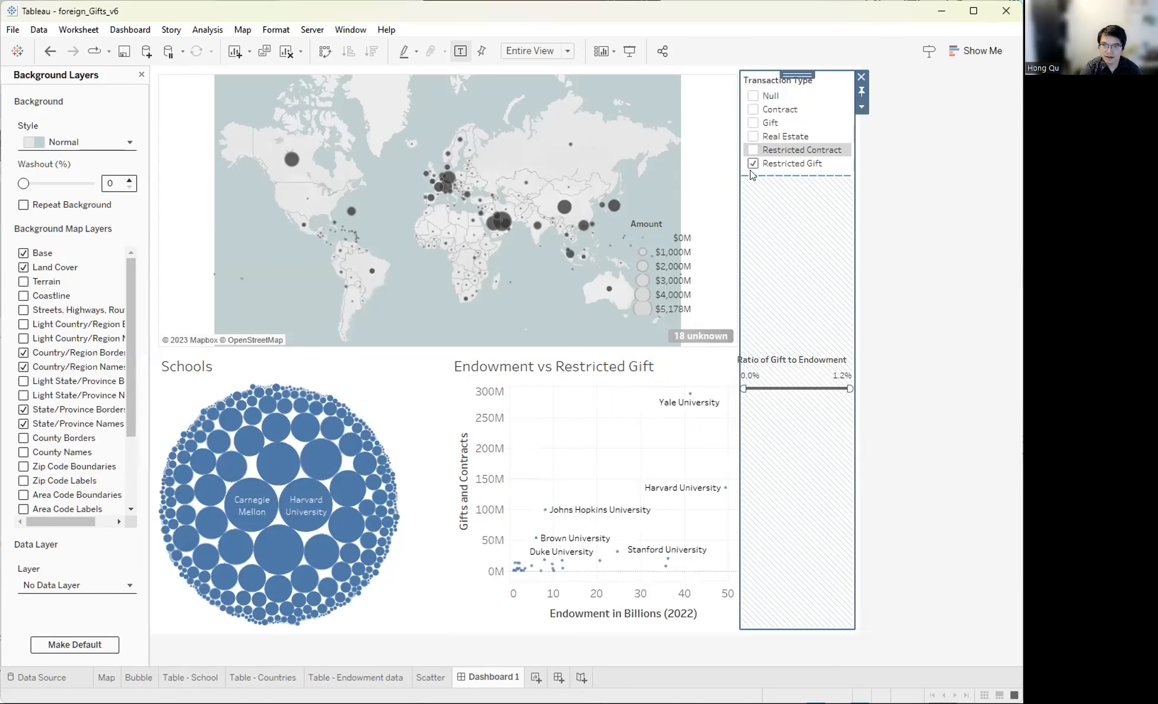
- Switch the Transaction Type filter to Gift only, so the scatter reads 'Endowment vs Gift'
{"action": "left_click", "coordinate": [751, 123]}
{"action": "left_click", "coordinate": [672, 272]}
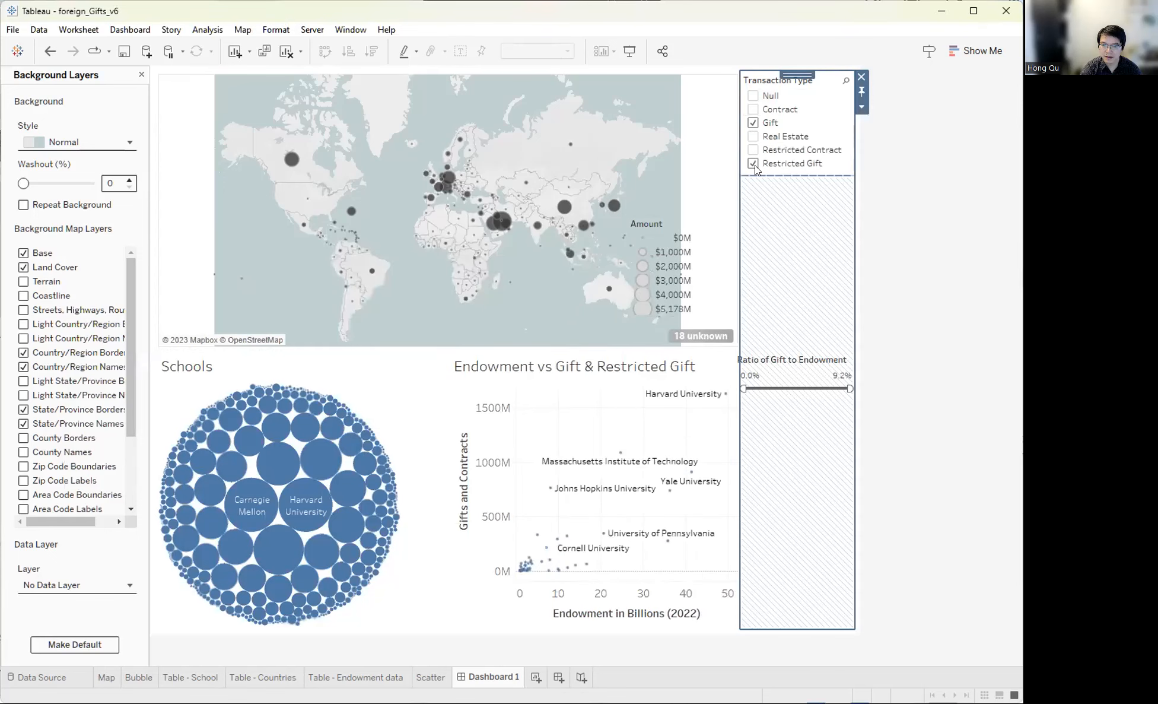
{"action": "left_click", "coordinate": [925, 321]}
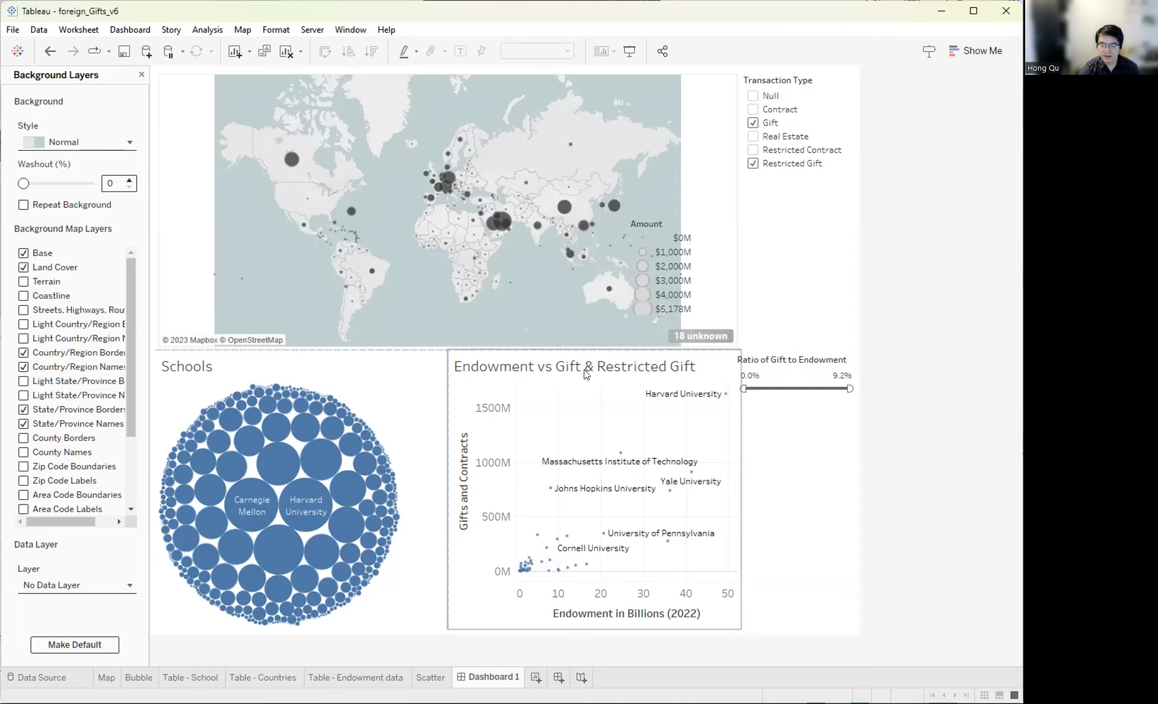
{"action": "left_click", "coordinate": [753, 164]}
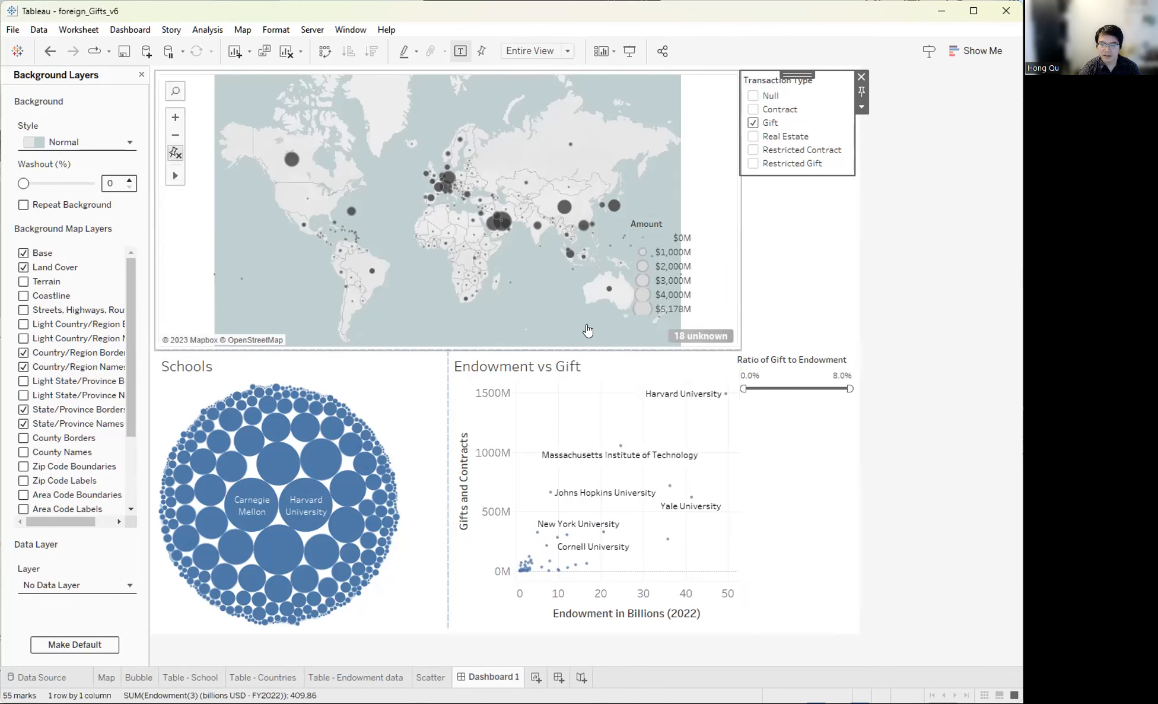
{"action": "double_click", "coordinate": [553, 367]}
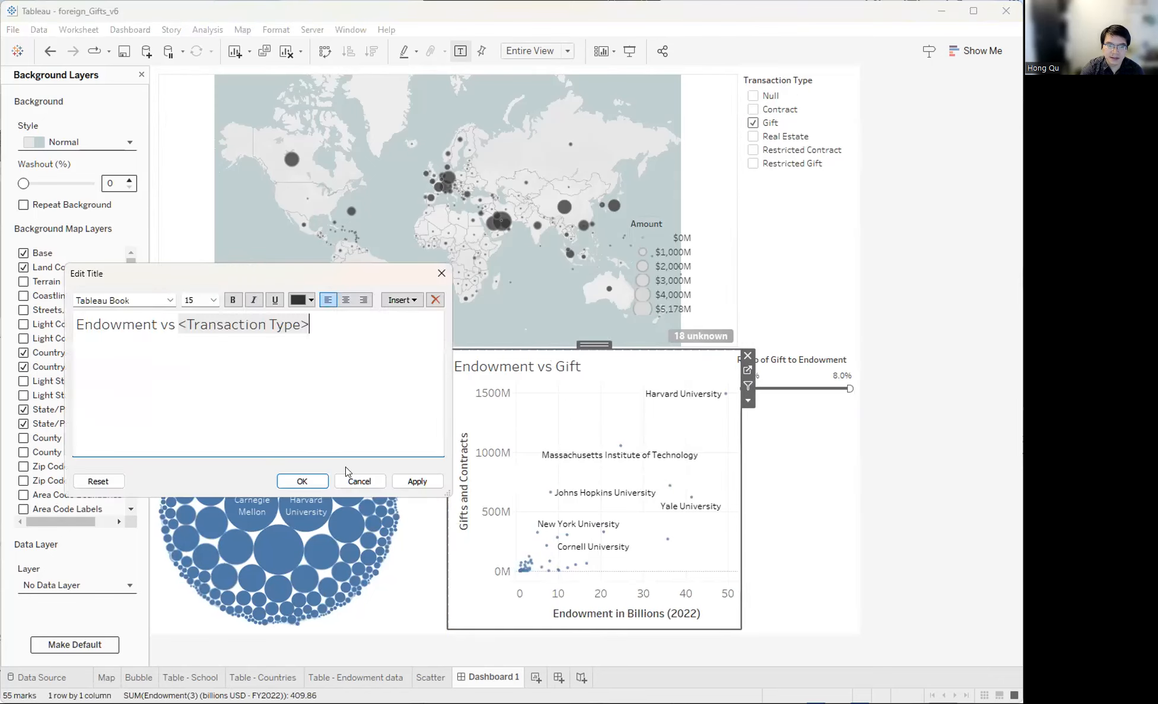
{"action": "left_click", "coordinate": [359, 481]}
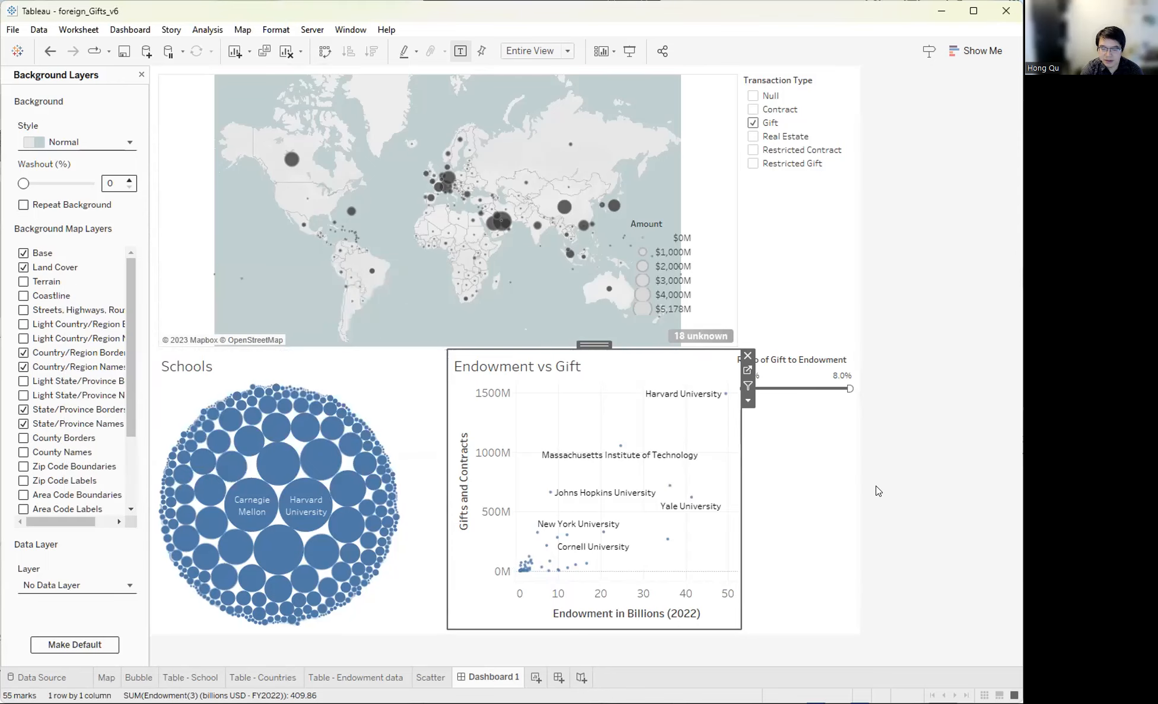
{"action": "left_click", "coordinate": [769, 458]}
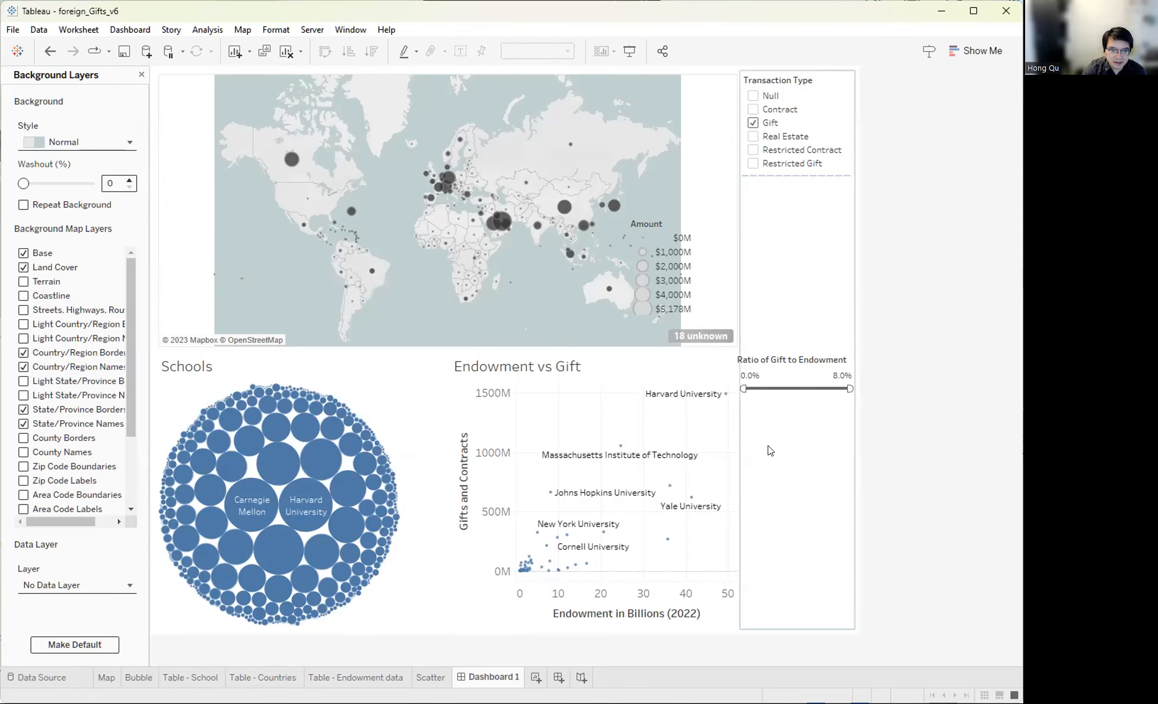
- Close the Background Layers settings and turn on Show dashboard title
{"action": "mouse_move", "coordinate": [368, 544]}
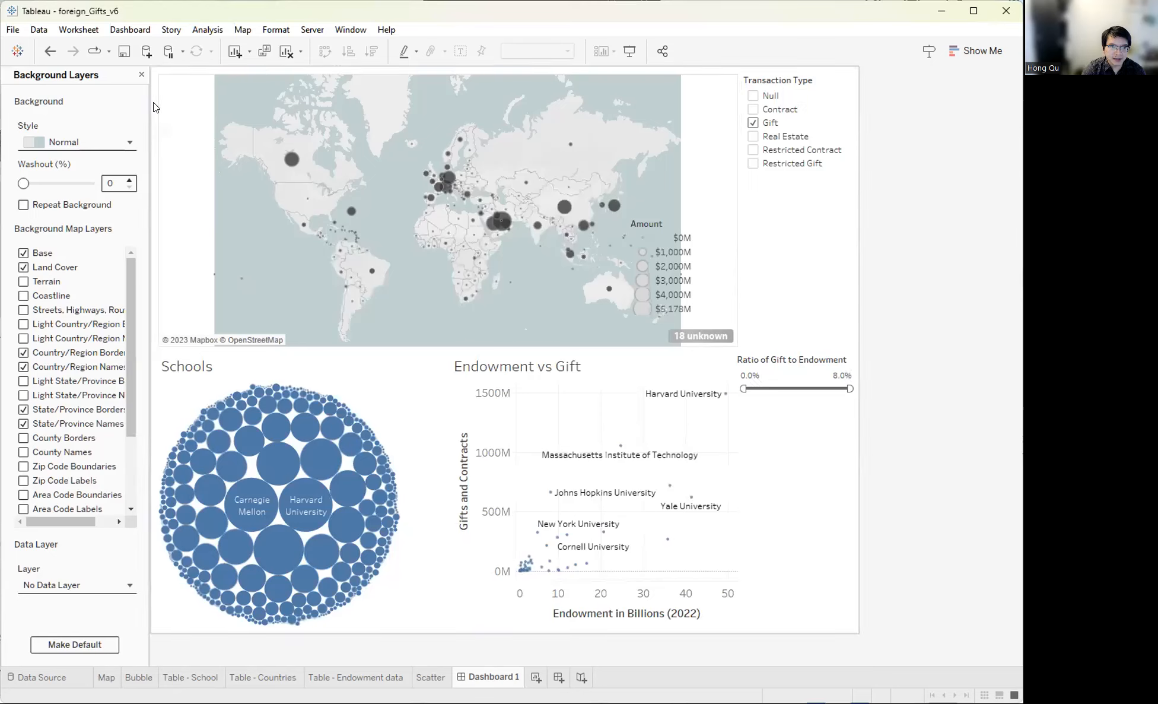
{"action": "left_click", "coordinate": [141, 74]}
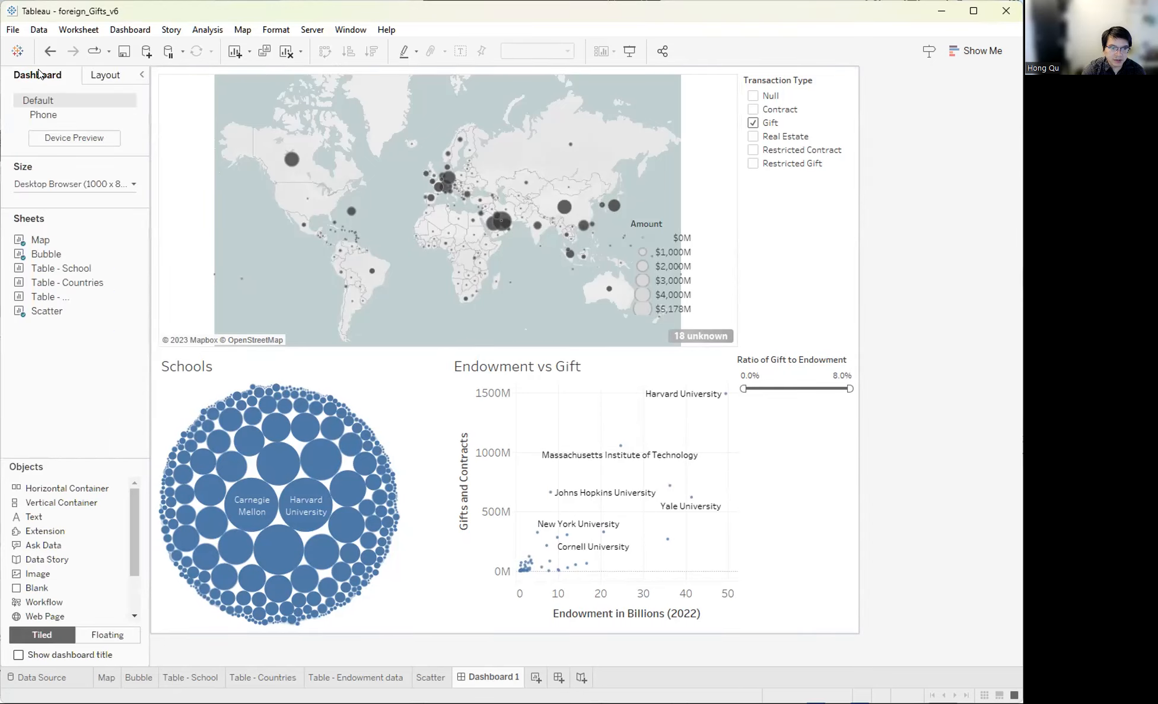
{"action": "scroll", "coordinate": [54, 552], "scroll_direction": "down", "scroll_amount": 2}
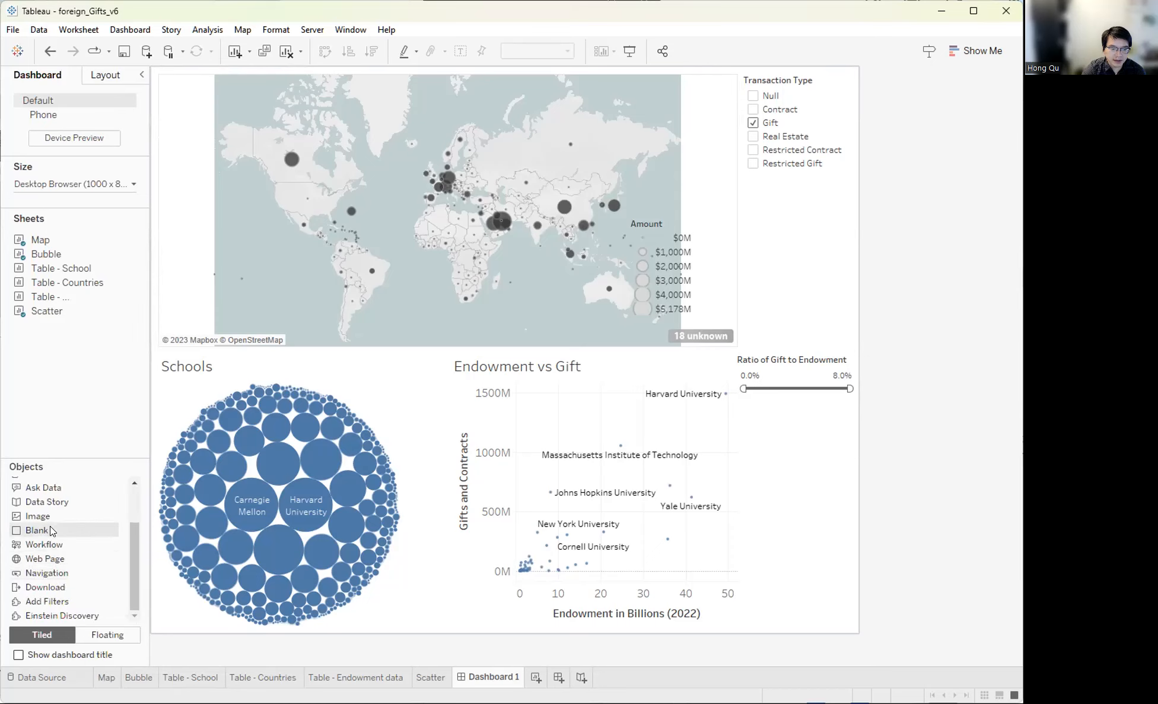
{"action": "left_click", "coordinate": [18, 654]}
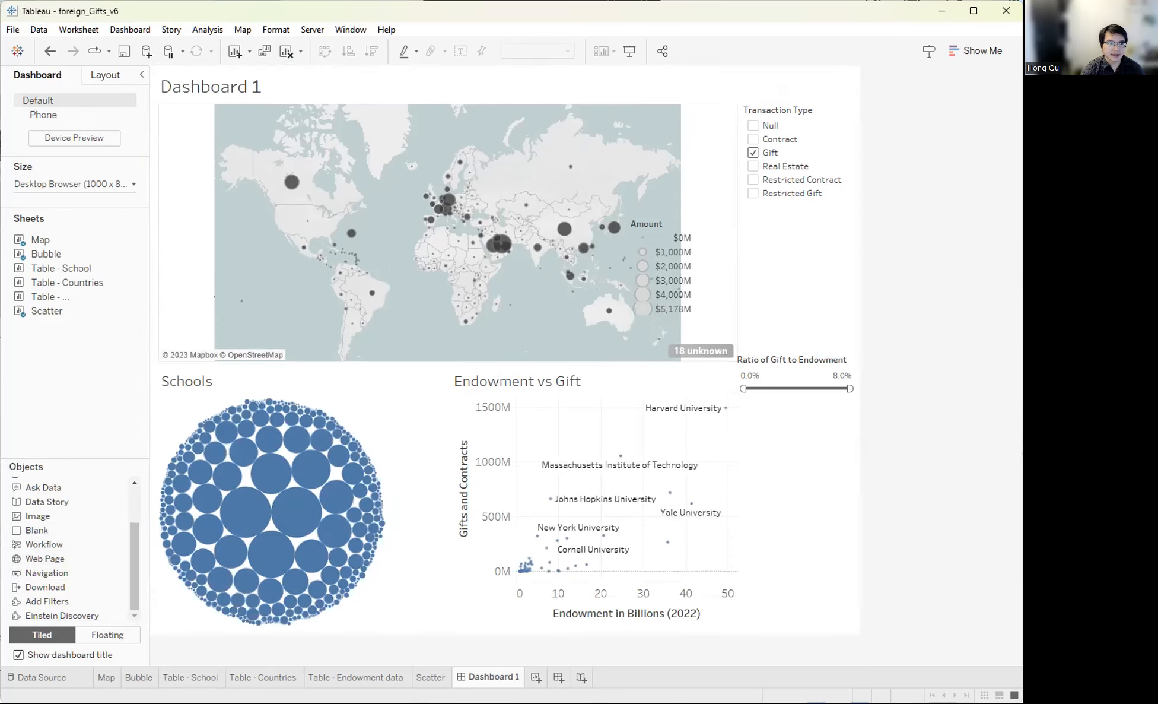
- Replace the dashboard title with 'Exploratory Data Analysis of the Foreign Gift and Contract Report'
{"action": "key", "text": "alt+Tab"}
{"action": "left_click", "coordinate": [446, 89]}
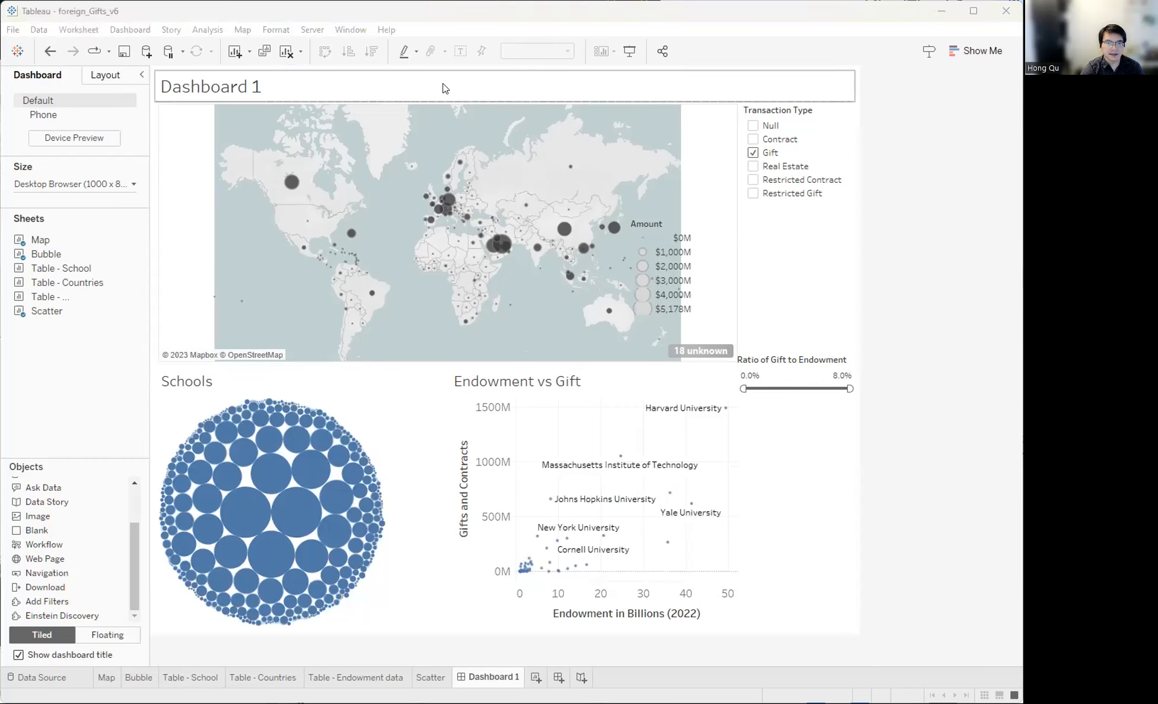
{"action": "double_click", "coordinate": [476, 90]}
{"action": "key", "text": "ctrl+a"}
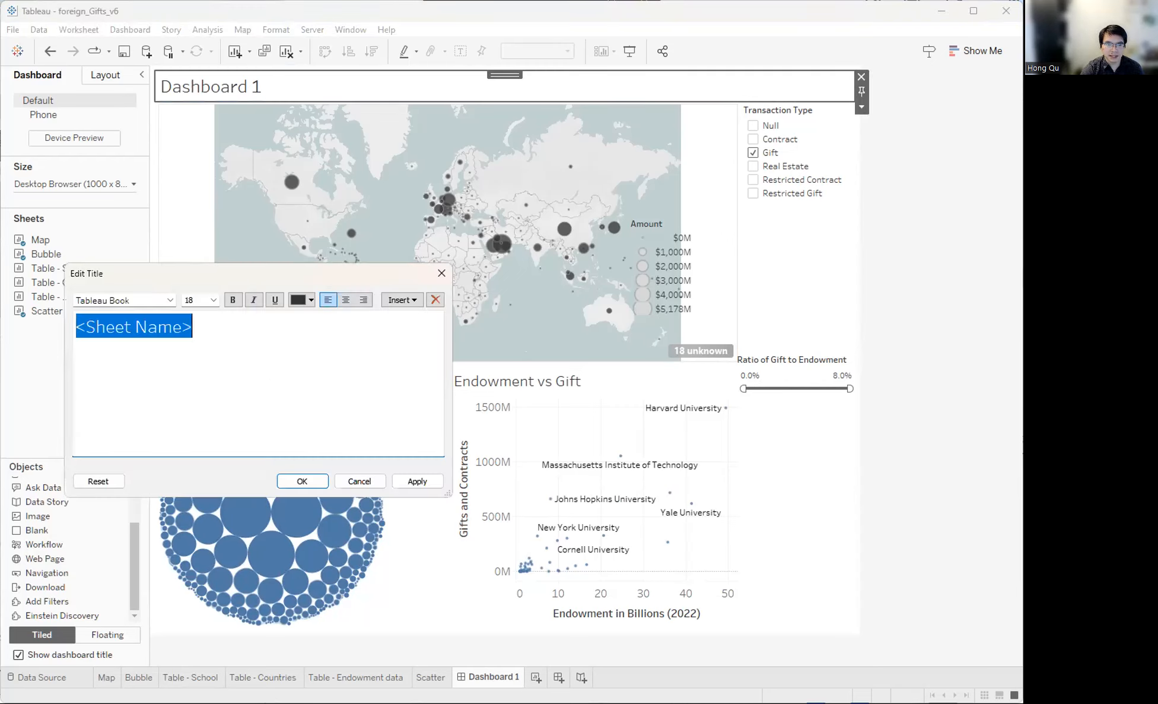
{"action": "type", "text": "Exploratory Data Analysis of the Foreign Gift and Contract Report"}
{"action": "left_click", "coordinate": [415, 481]}
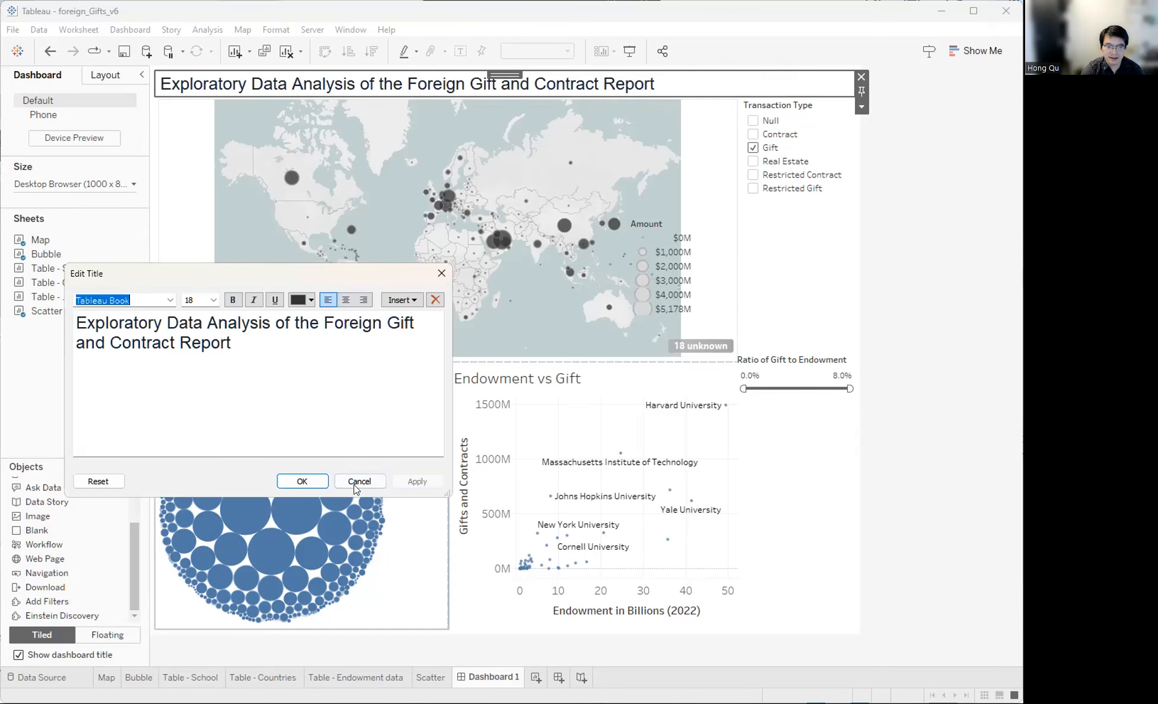
{"action": "left_click", "coordinate": [302, 481]}
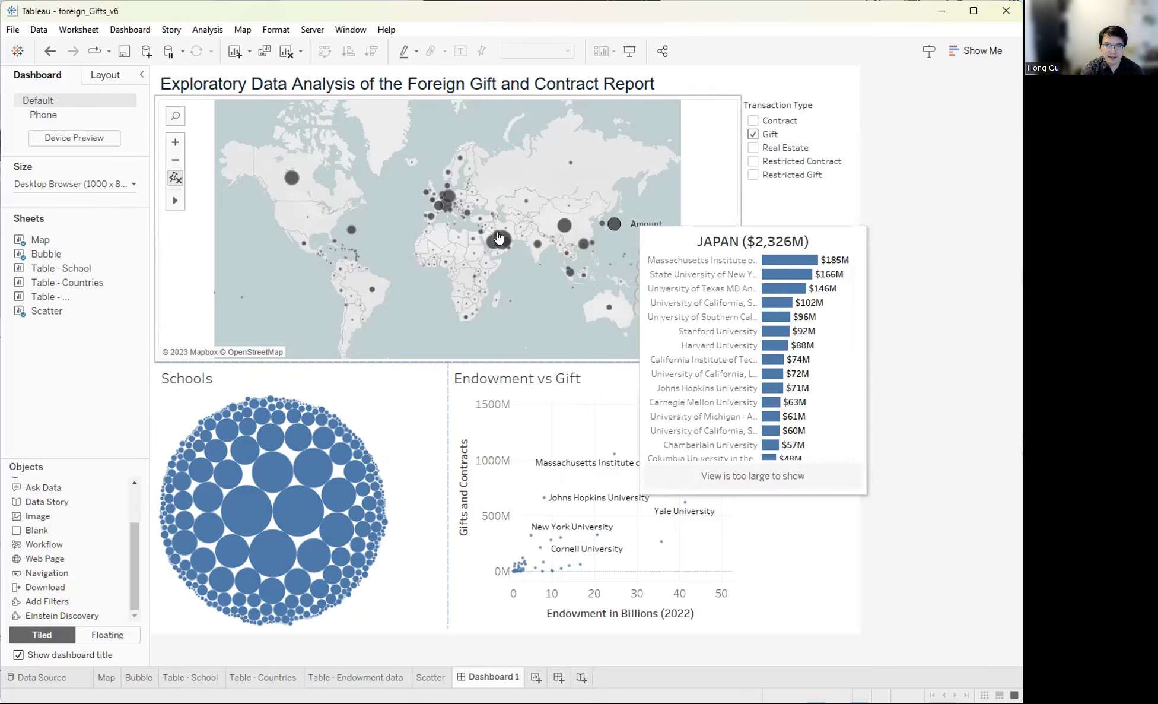
{"action": "mouse_move", "coordinate": [436, 203]}
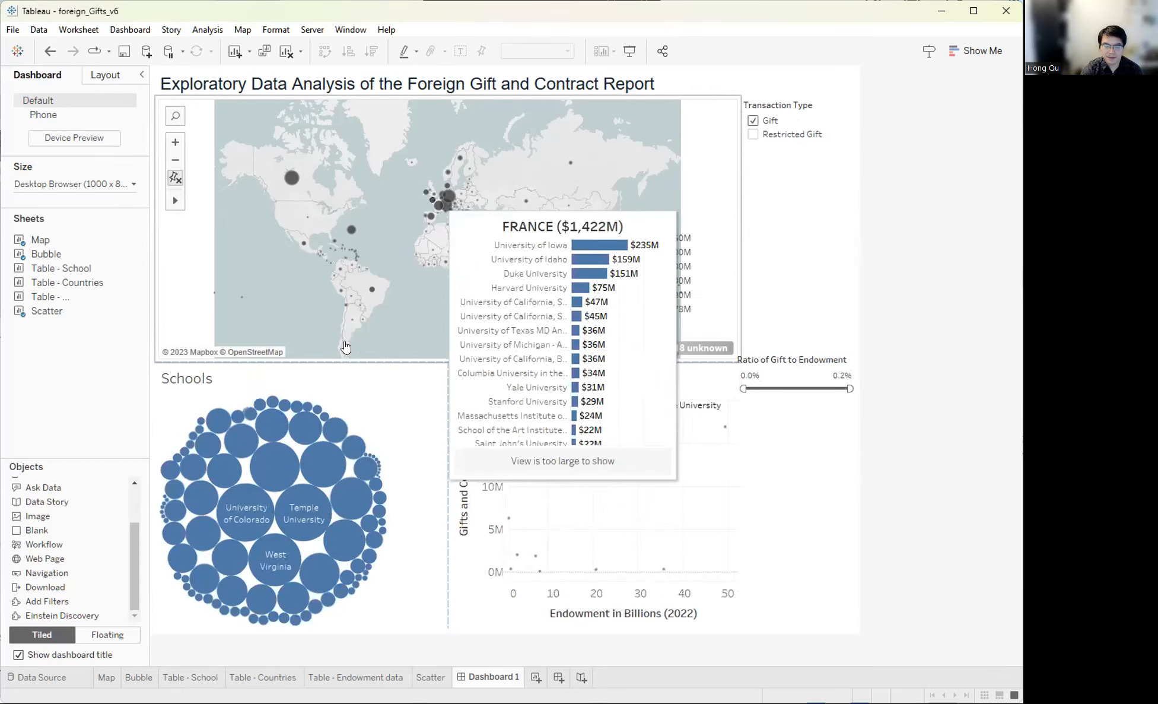